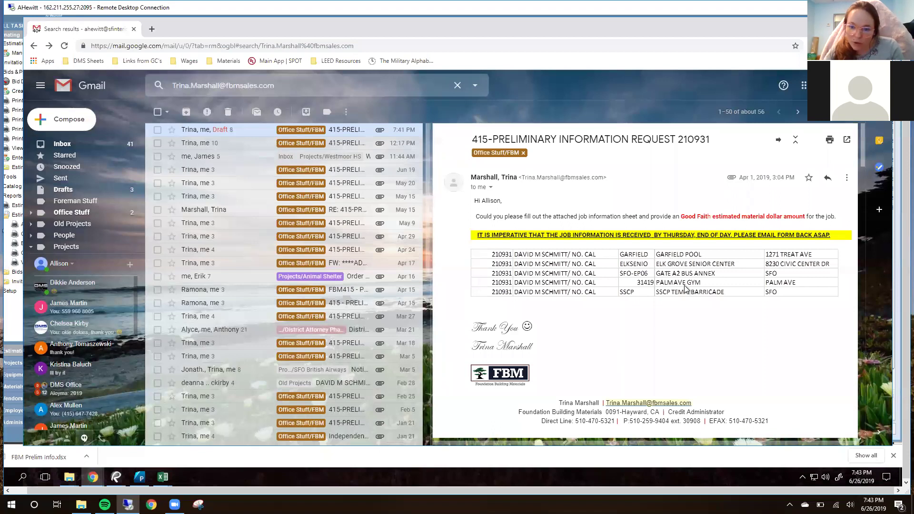
Step: Scroll the 415-PRELIMINARY INFORMATION REQUEST 210931 email down to its FBM Prelim Info.xlsx attachment
scroll(664, 254, down, 2)
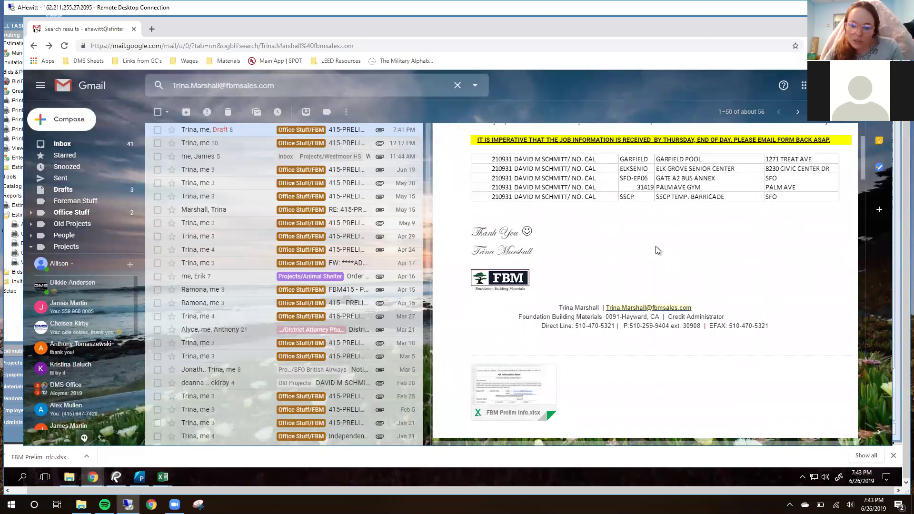
Step: Preview the FBM Prelim Info.xlsx attachment, look through the job sheet, and close the preview
click(514, 377)
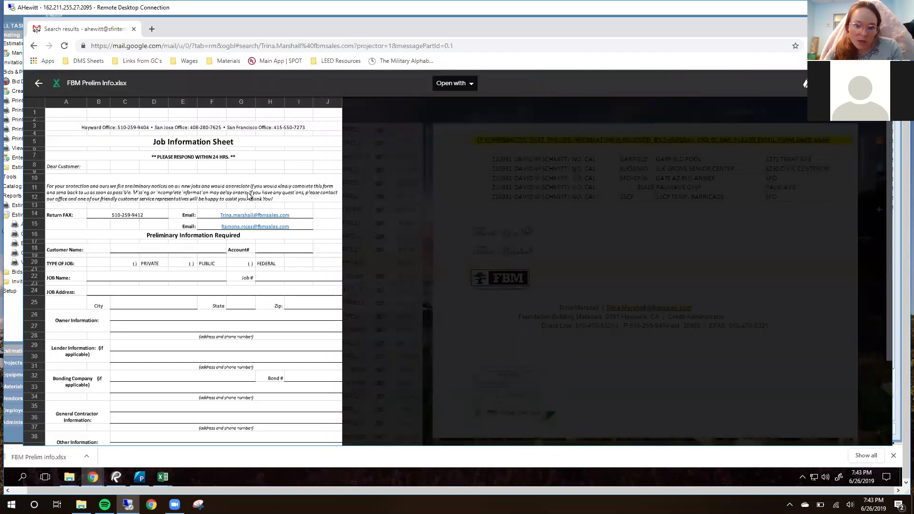
scroll(175, 282, down, 2)
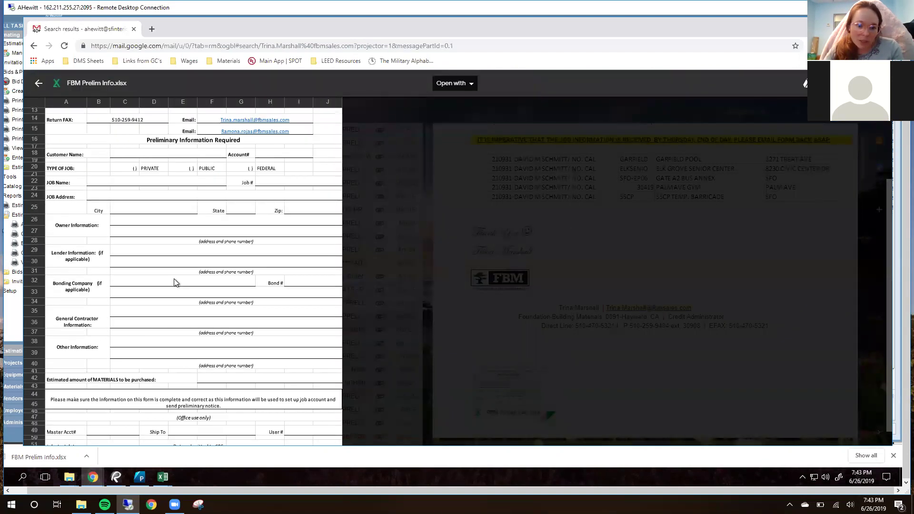
scroll(187, 285, up, 1)
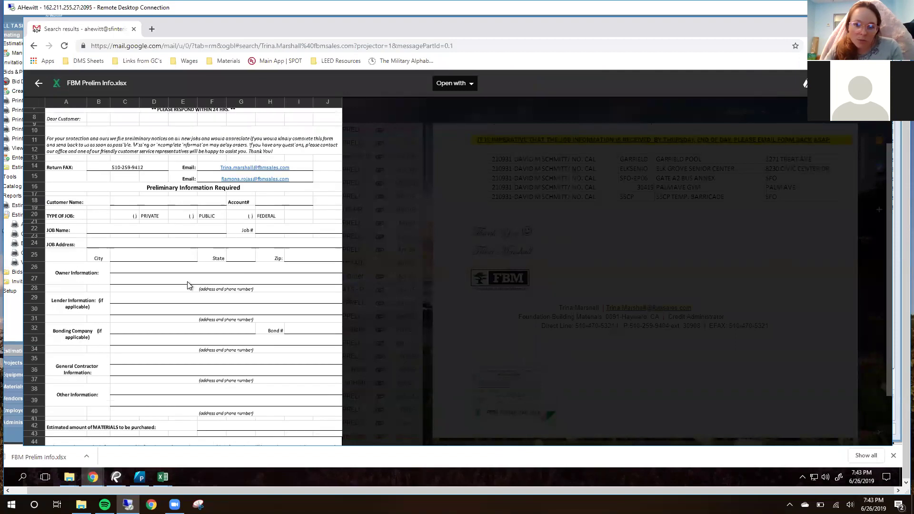
scroll(190, 282, up, 1)
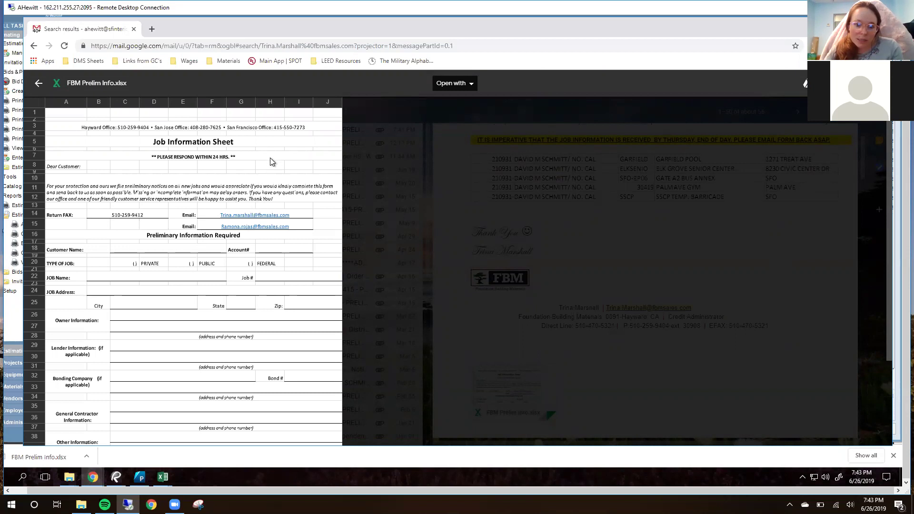
scroll(275, 174, down, 3)
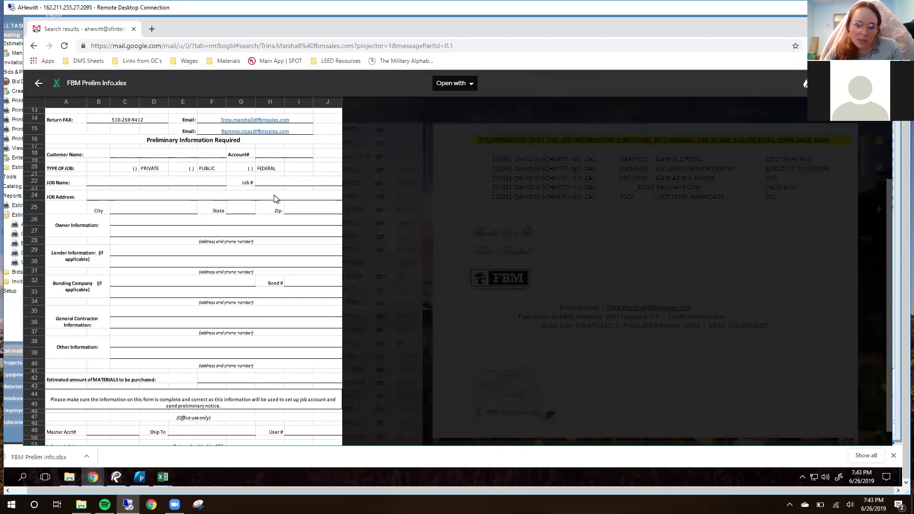
scroll(276, 179, down, 1)
scroll(276, 196, up, 4)
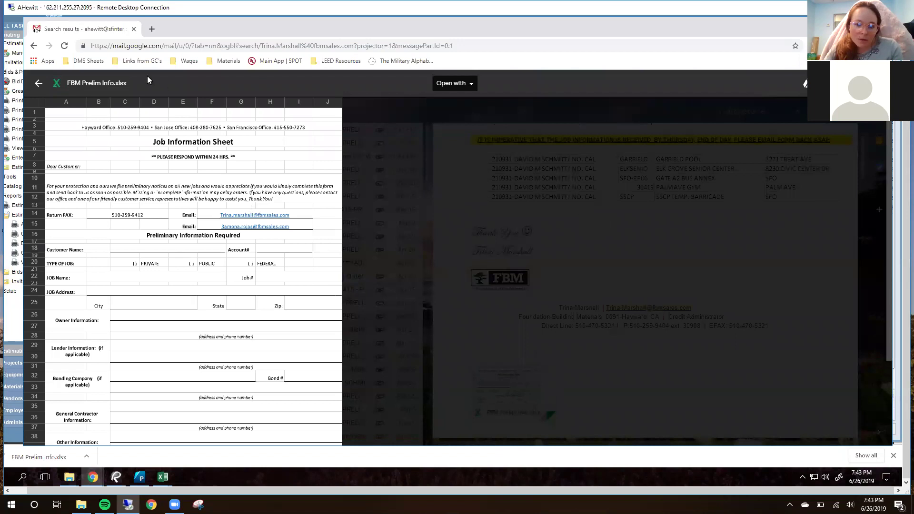
click(39, 83)
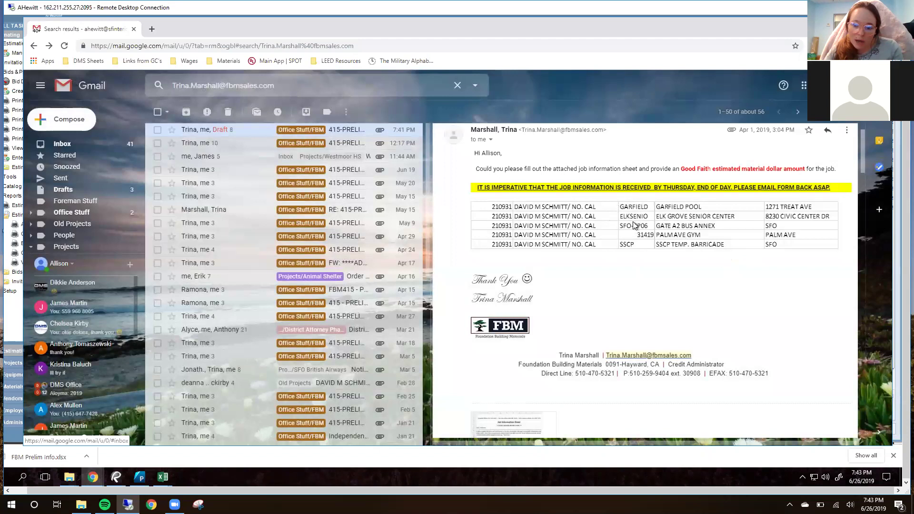
Step: Bring up the Downloads folder window in File Explorer
scroll(673, 231, up, 1)
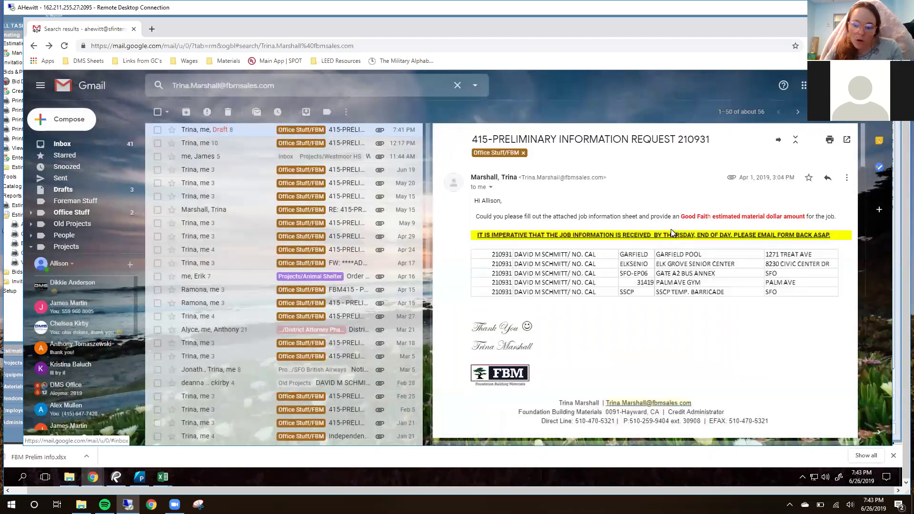
mouse_move(69, 481)
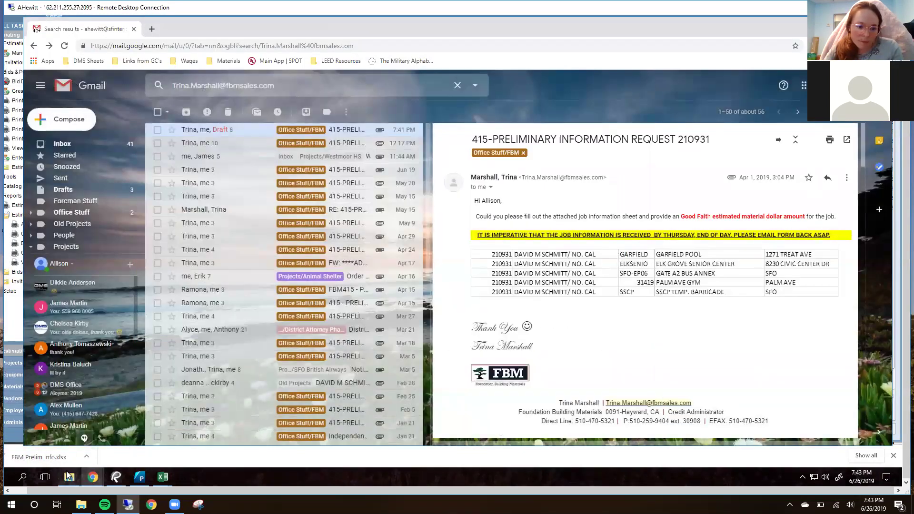
click(254, 423)
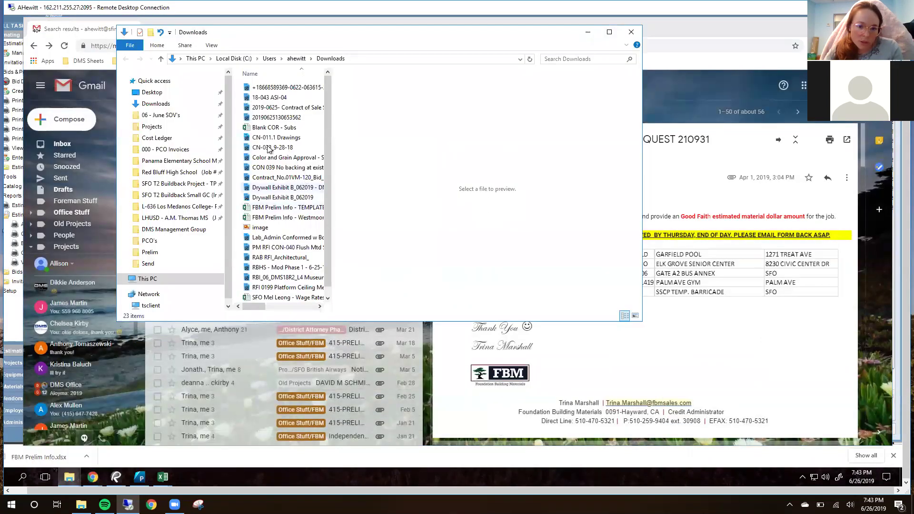
Step: Navigate to Projects > Elk Grove Community and Senior Center > Project Management > Prelim
click(152, 127)
scroll(278, 218, down, 4)
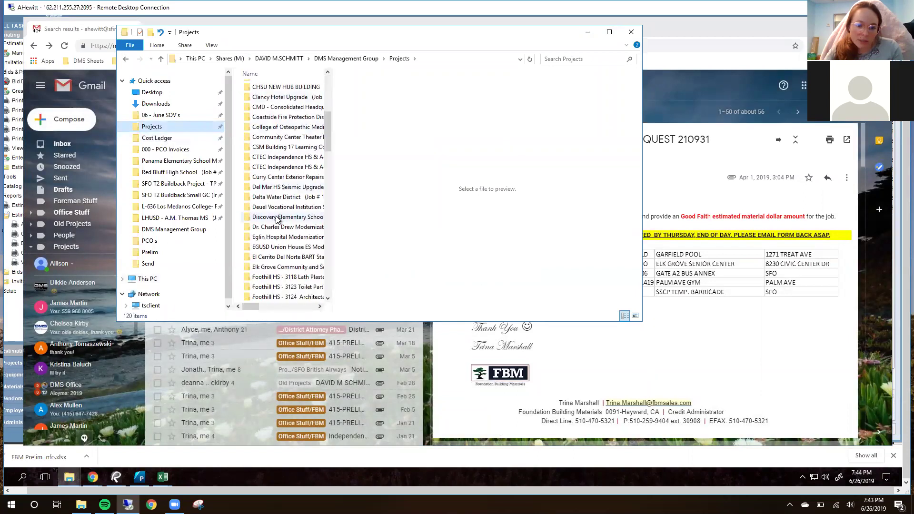
double_click(279, 268)
click(299, 161)
double_click(299, 161)
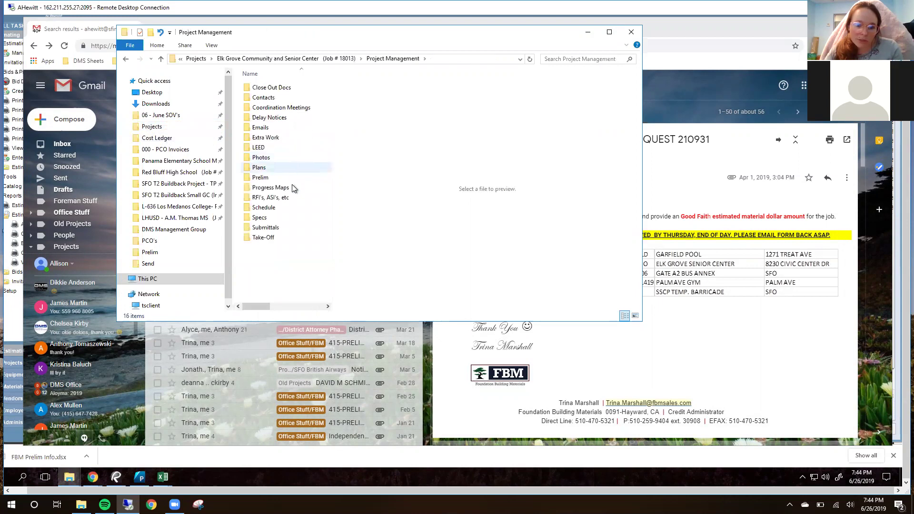
double_click(285, 180)
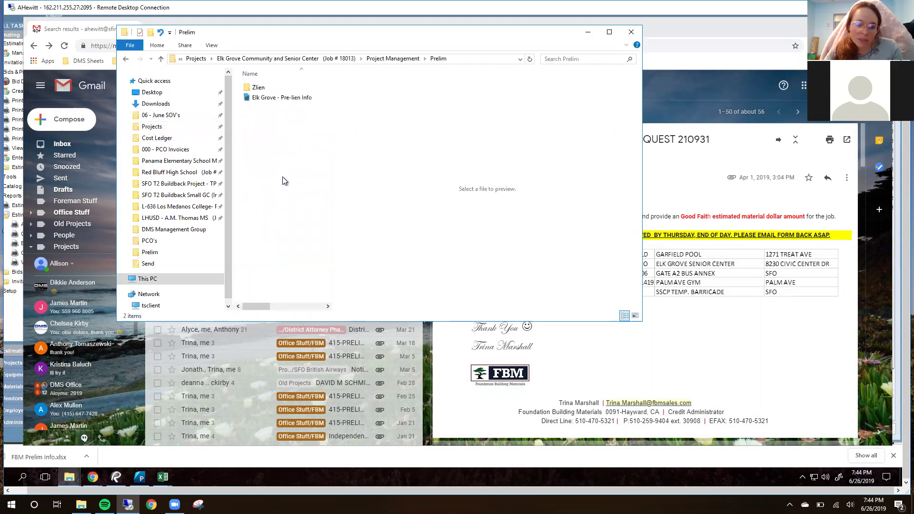
Step: Preview the Elk Grove - Pre-lien Info file, then return to the Gmail reply
click(282, 98)
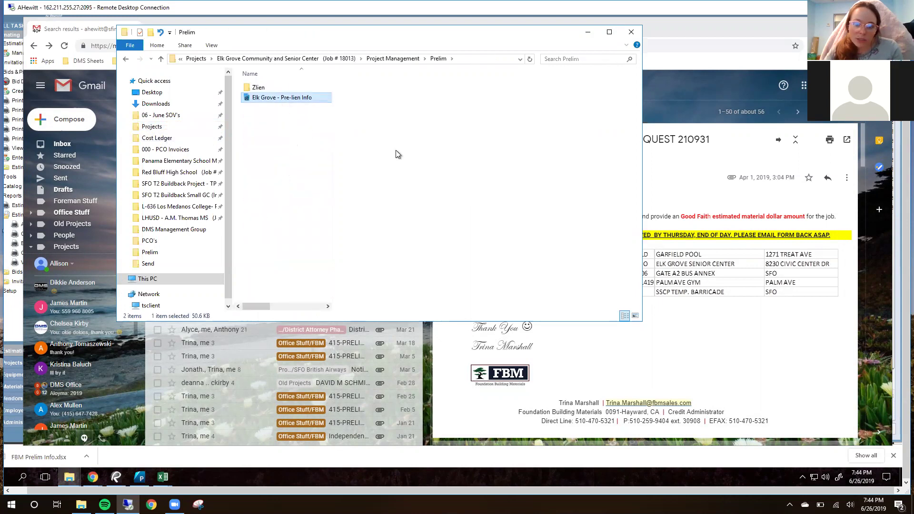
key(alt+p)
drag(443, 39, 399, 39)
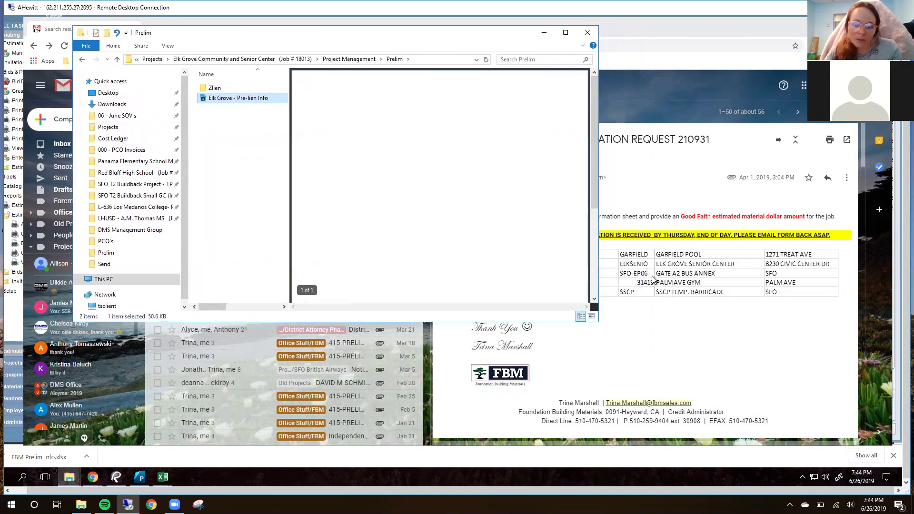
scroll(551, 189, down, 2)
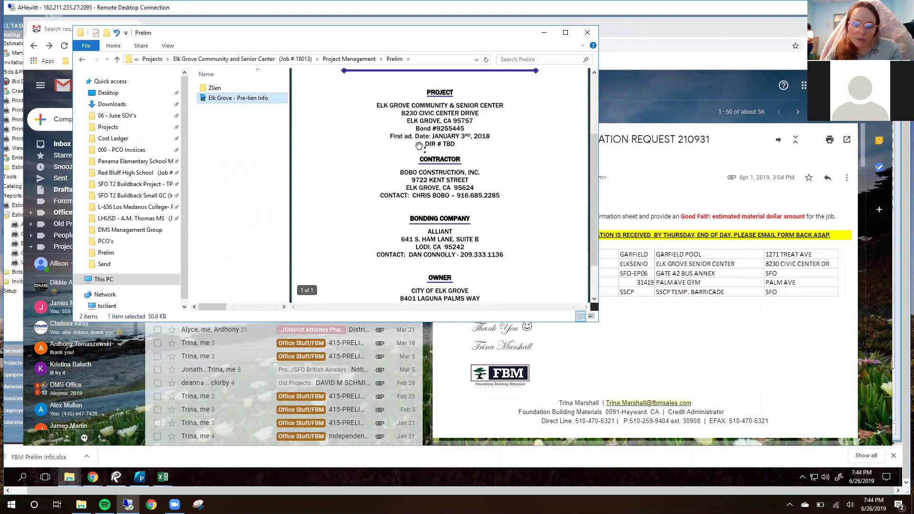
scroll(457, 223, down, 1)
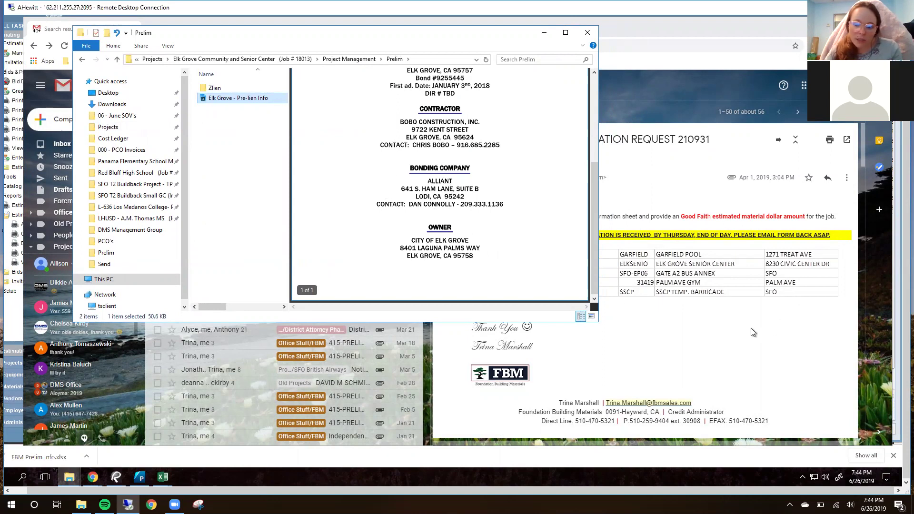
click(698, 316)
scroll(696, 310, down, 4)
Step: Replace the draft line 'here is prelim i 194000' with 'Here is the requested prelim information for Elk Grove'
scroll(691, 267, down, 2)
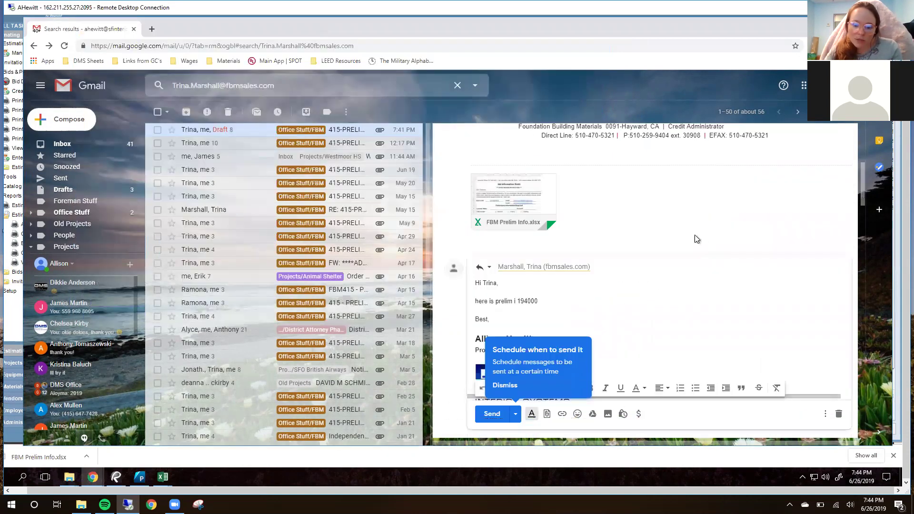
drag(548, 302, 463, 299)
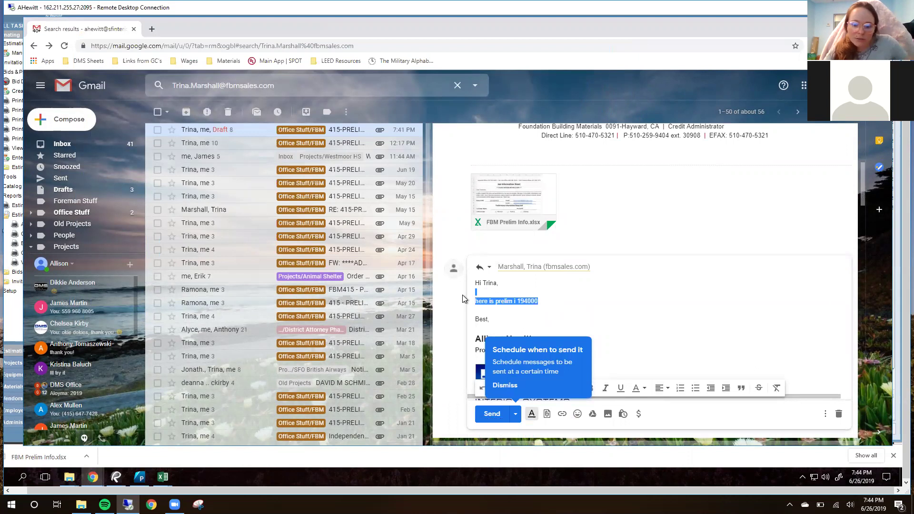
key(BackSpace)
key(Return)
key(Return)
text(Here is the re)
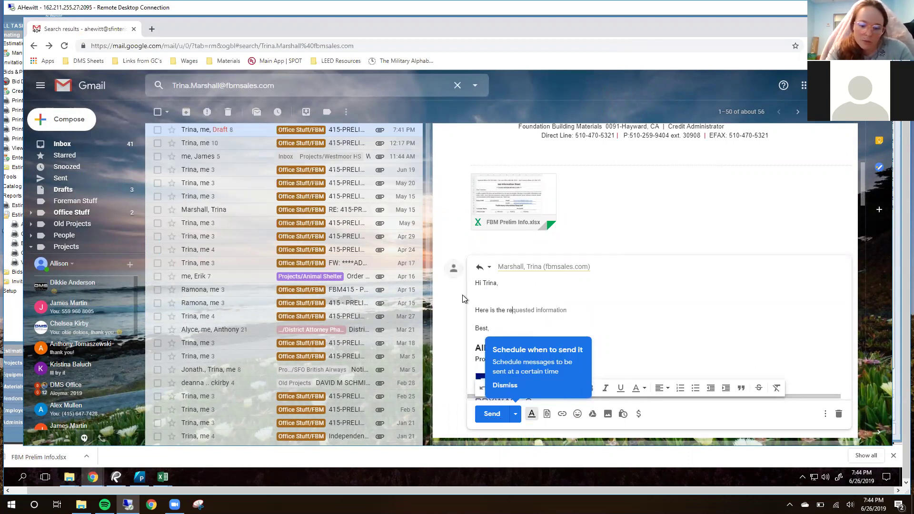
text(quested )
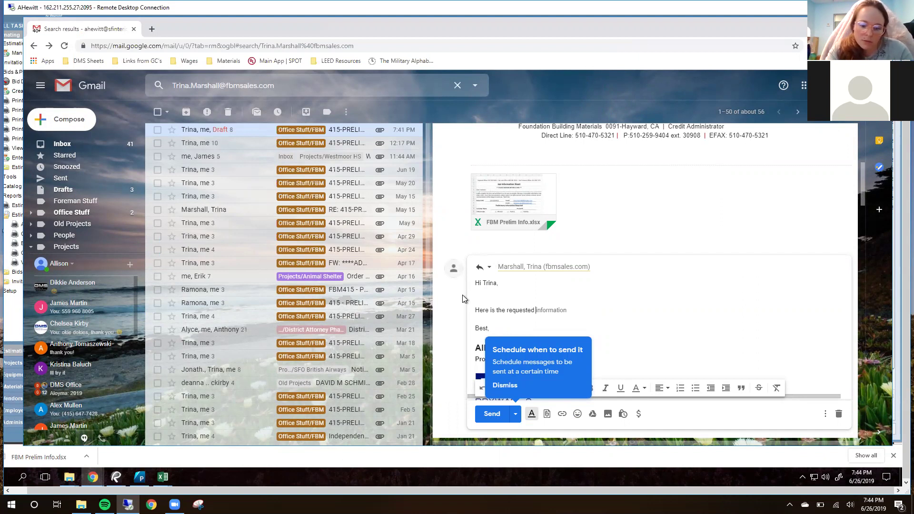
text(prelim information for E)
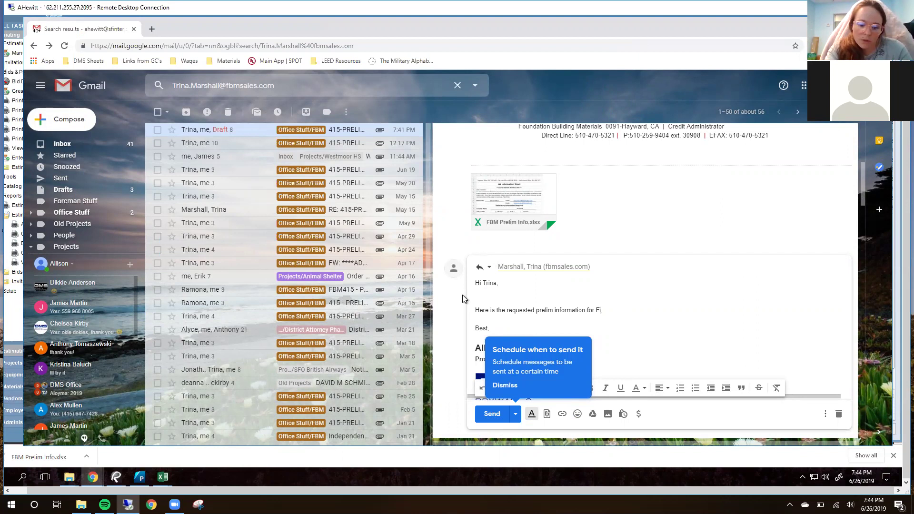
text(lk F)
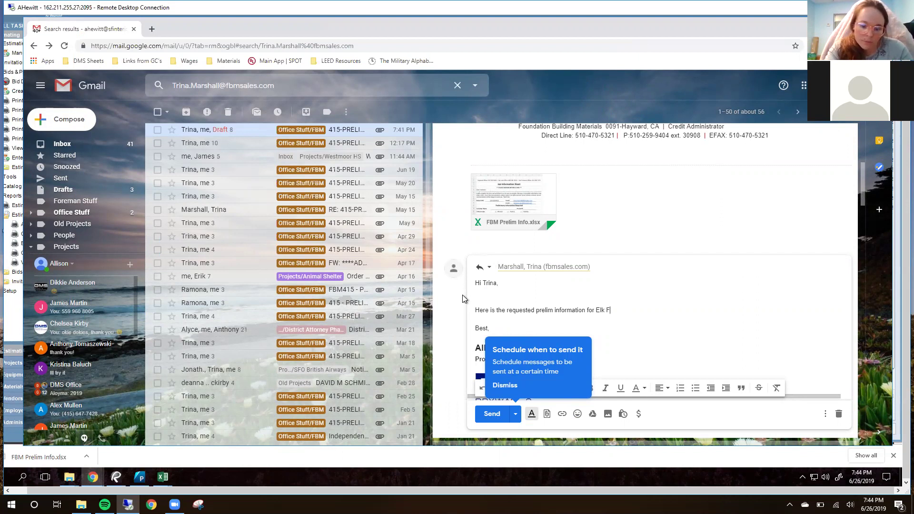
key(BackSpace)
text(Grove)
Step: Attach the Elk Grove - Pre-lien Info file from the Prelim folder to the reply
click(70, 477)
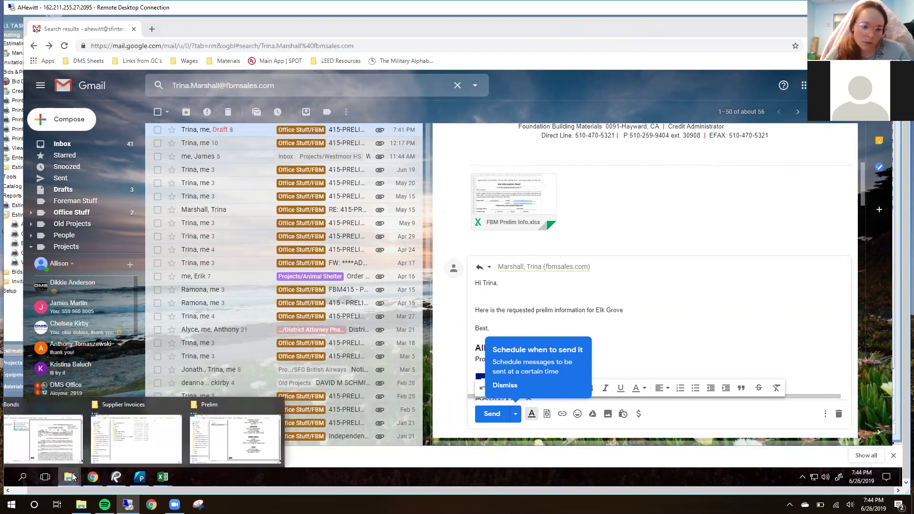
click(222, 445)
drag(247, 99, 704, 330)
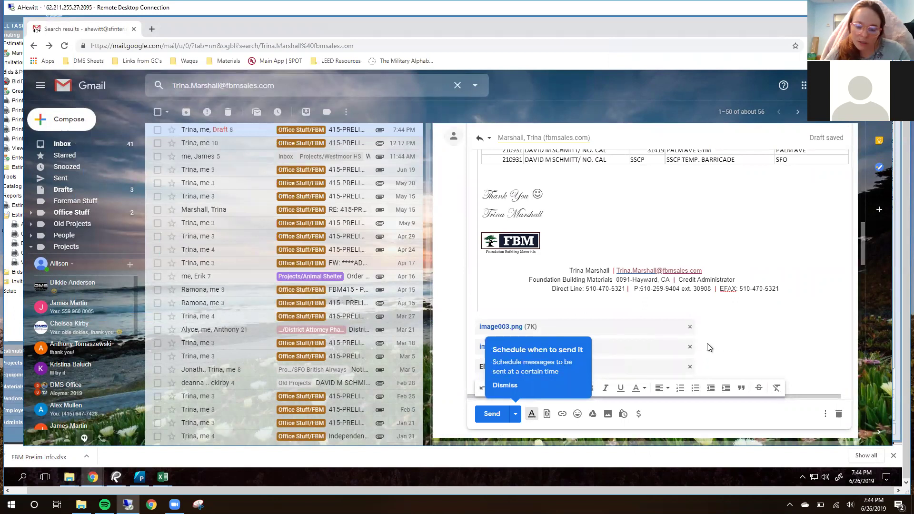
scroll(719, 333, up, 4)
scroll(741, 307, up, 10)
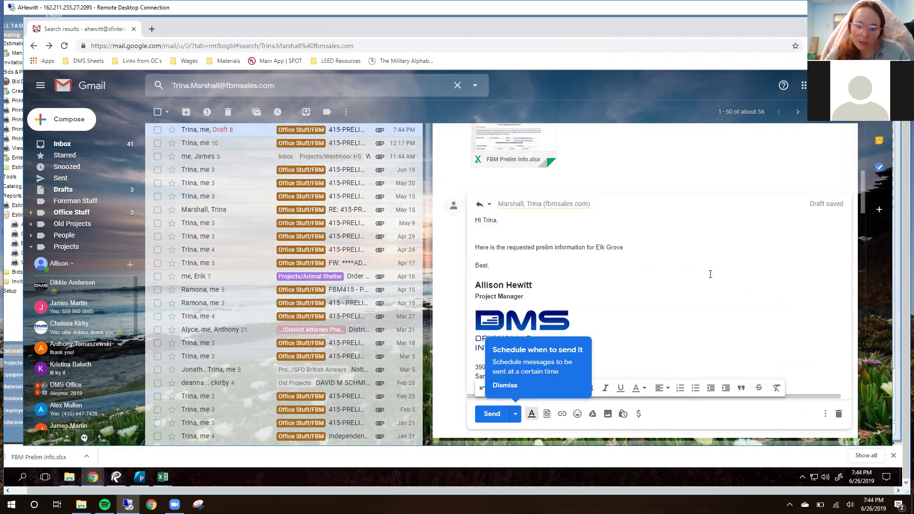
scroll(703, 281, up, 3)
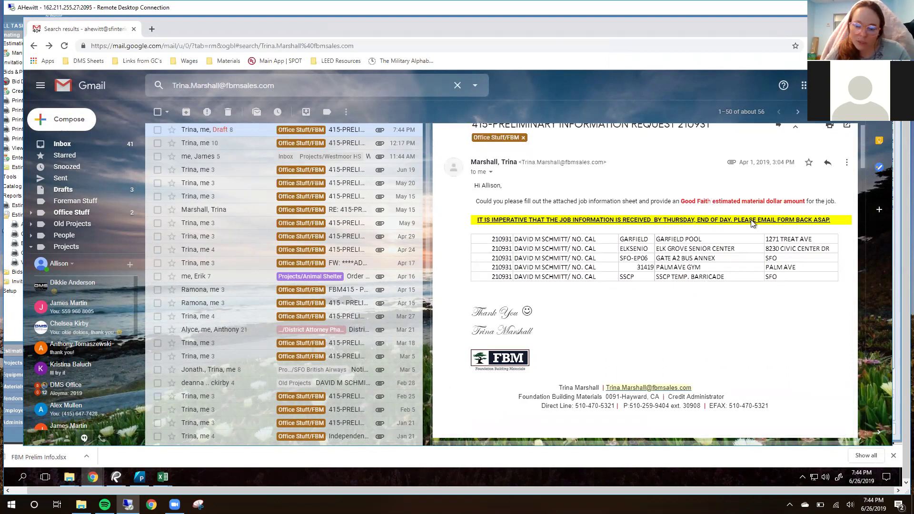
scroll(753, 223, down, 6)
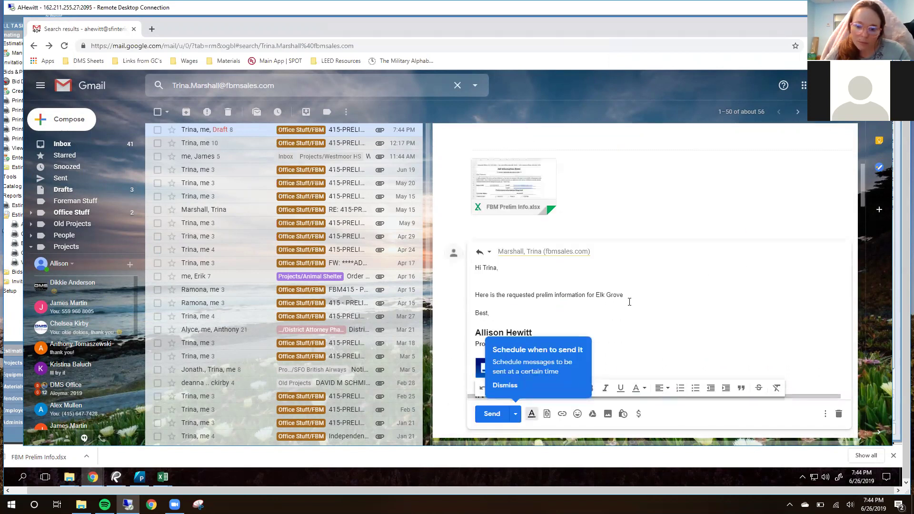
Step: Add 'The estimated material amount is:...' and correct the spelling of 'estimated'
text(. The estinated material am)
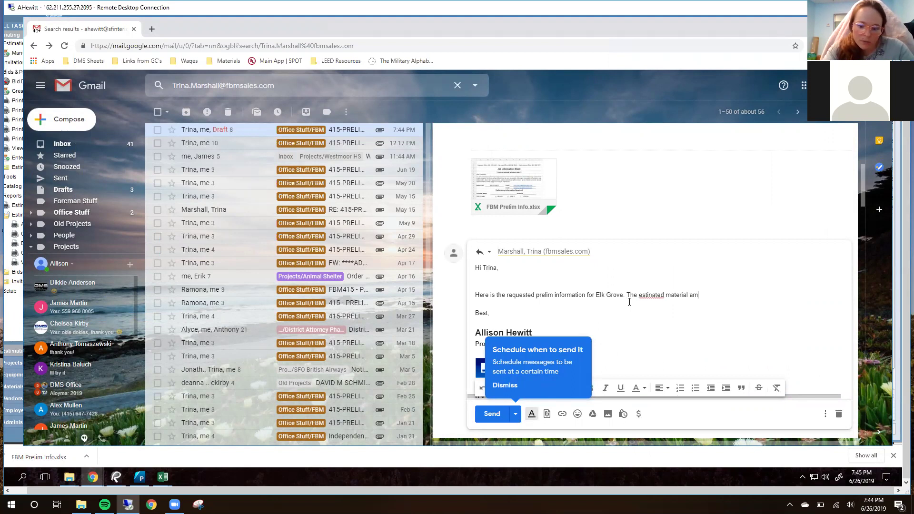
text(ount is)
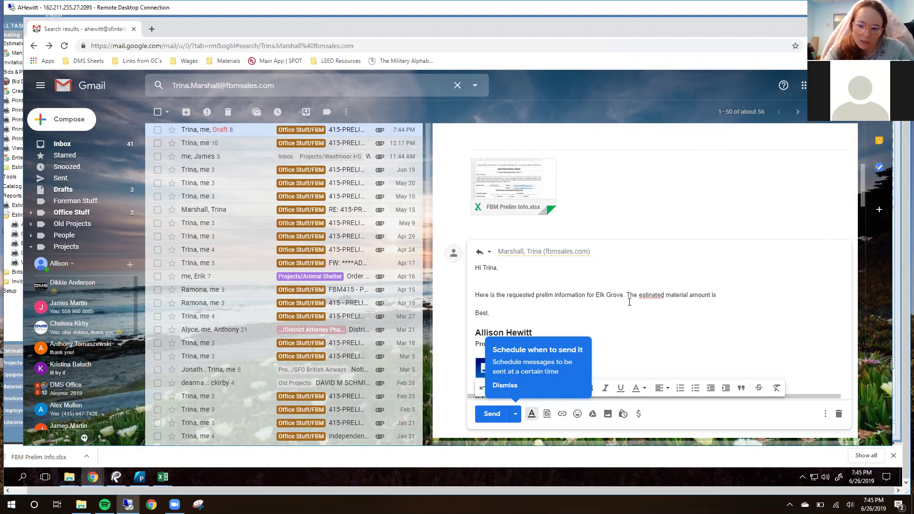
text(:....)
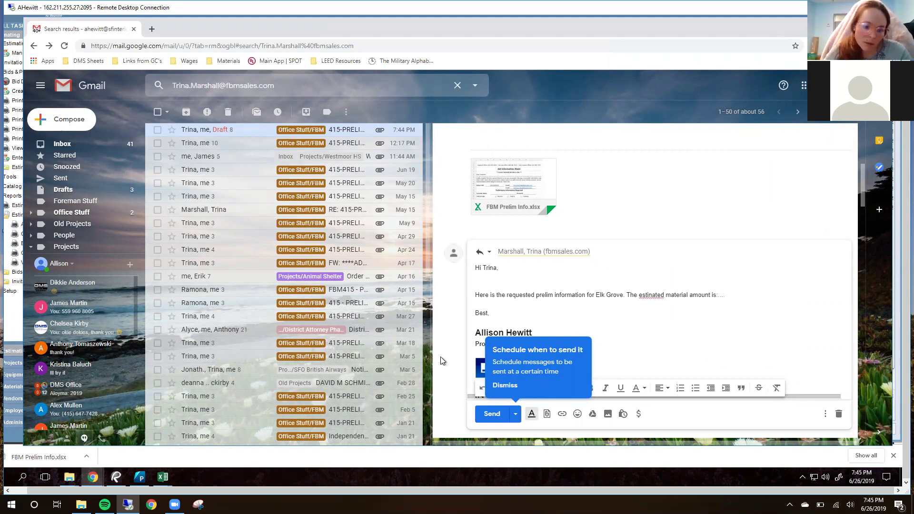
right_click(667, 294)
click(691, 300)
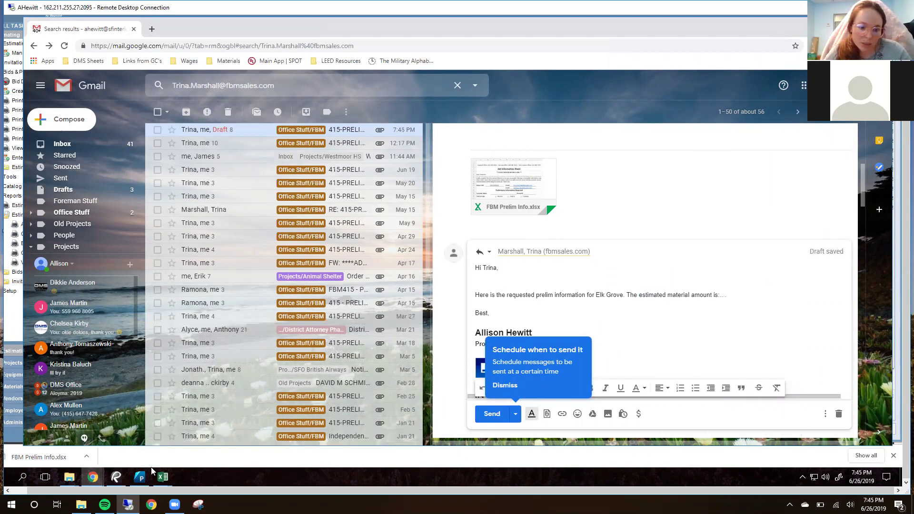
mouse_move(146, 478)
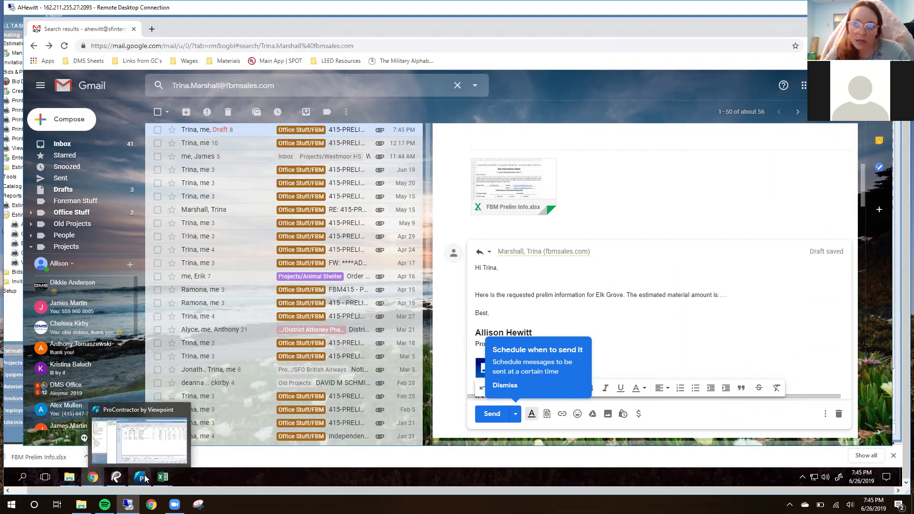
Step: Switch to ProContractor and start selecting a job through Manage Estimates
click(143, 477)
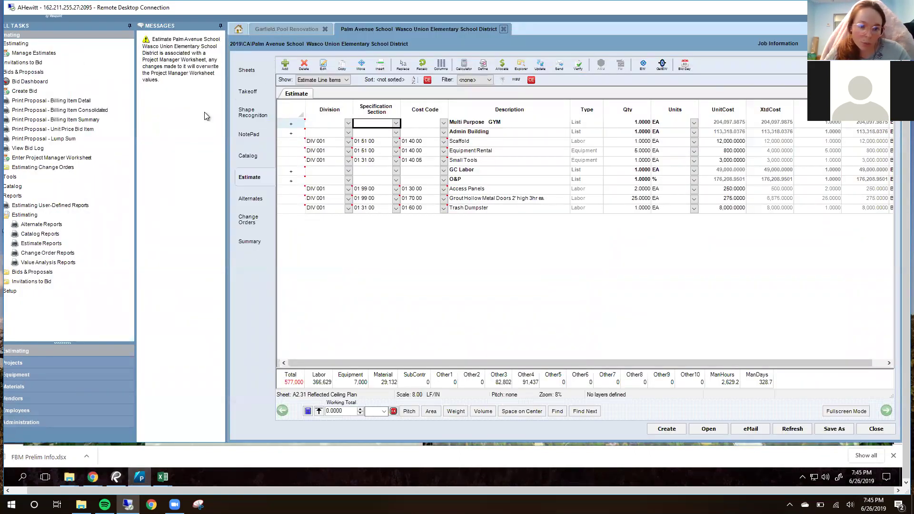
click(34, 53)
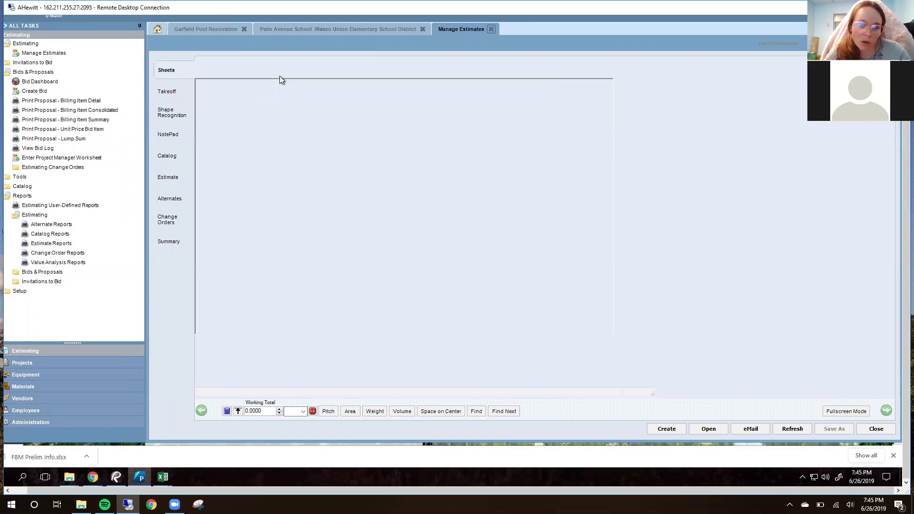
drag(554, 220, 559, 170)
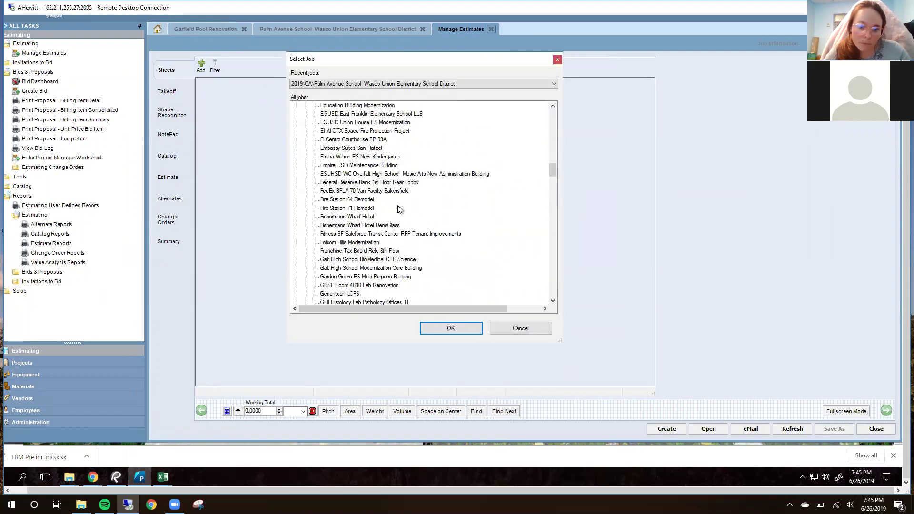
scroll(439, 83, up, 8)
click(438, 84)
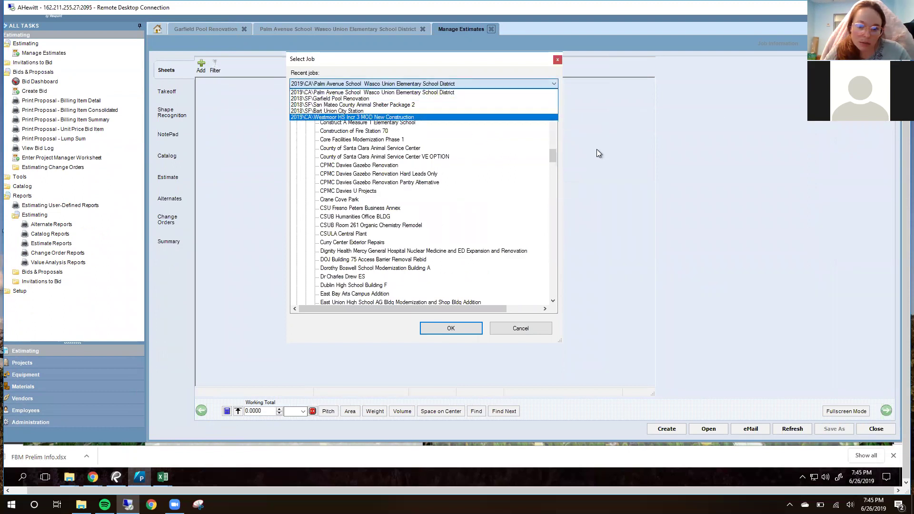
click(551, 150)
drag(552, 156, 553, 113)
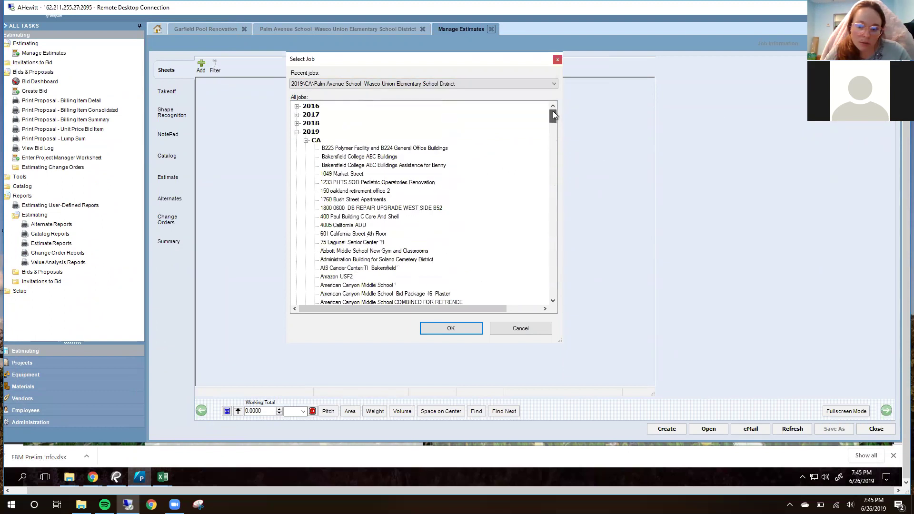
Step: Expand 2018 > SF and open the Elk Grove Community and Senior Center ACT job
click(296, 131)
click(297, 123)
scroll(358, 148, down, 1)
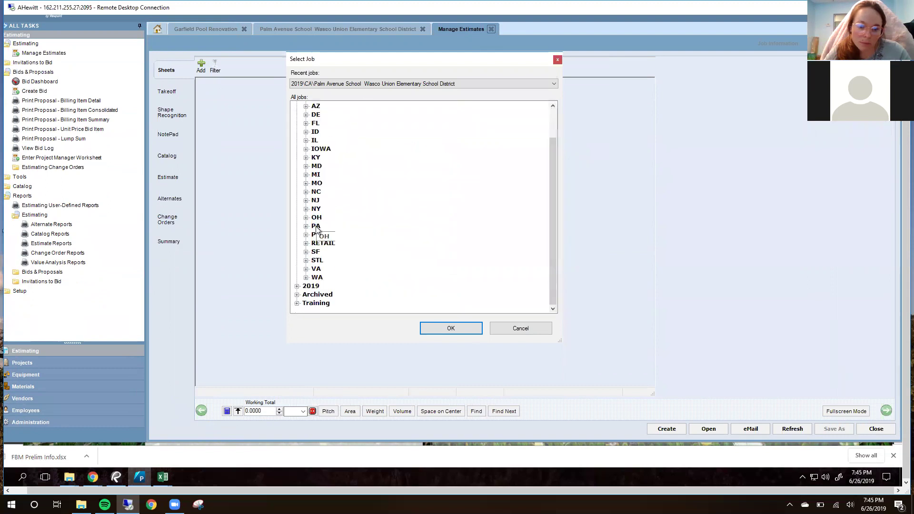
click(306, 251)
scroll(357, 224, down, 3)
scroll(367, 239, down, 20)
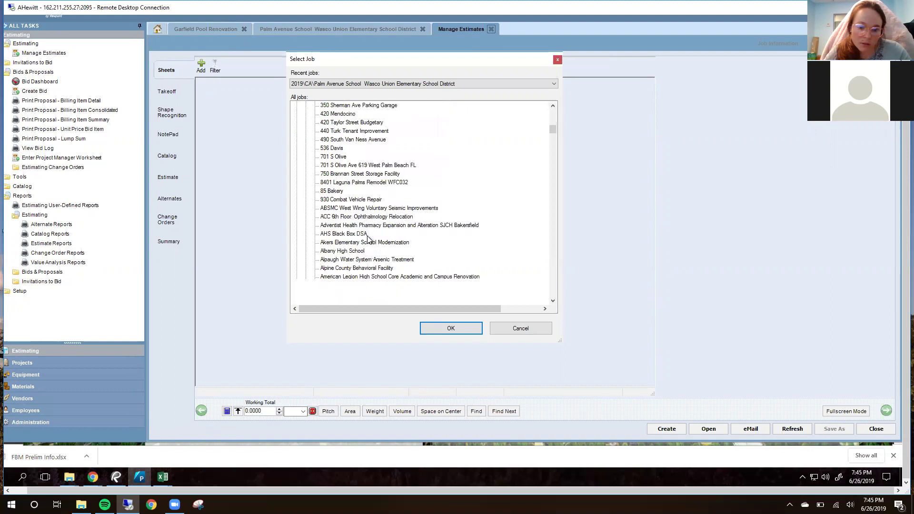
scroll(370, 244, down, 20)
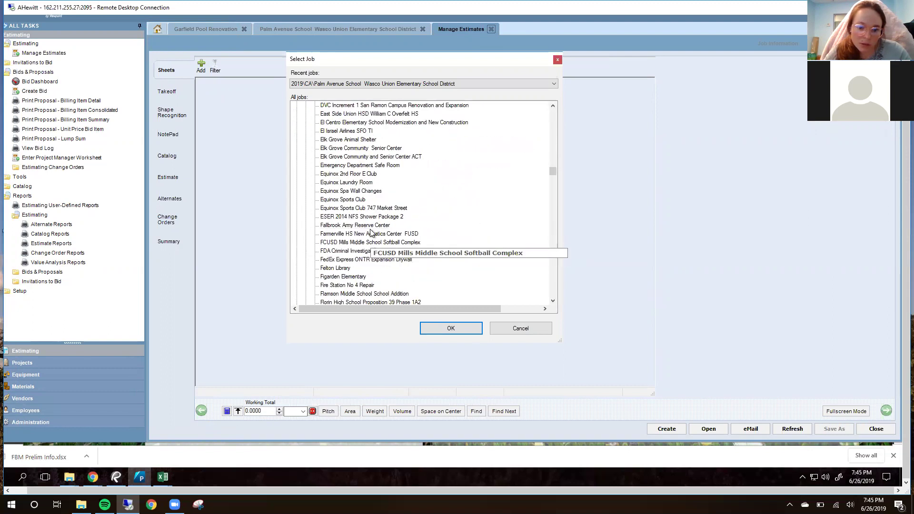
click(405, 158)
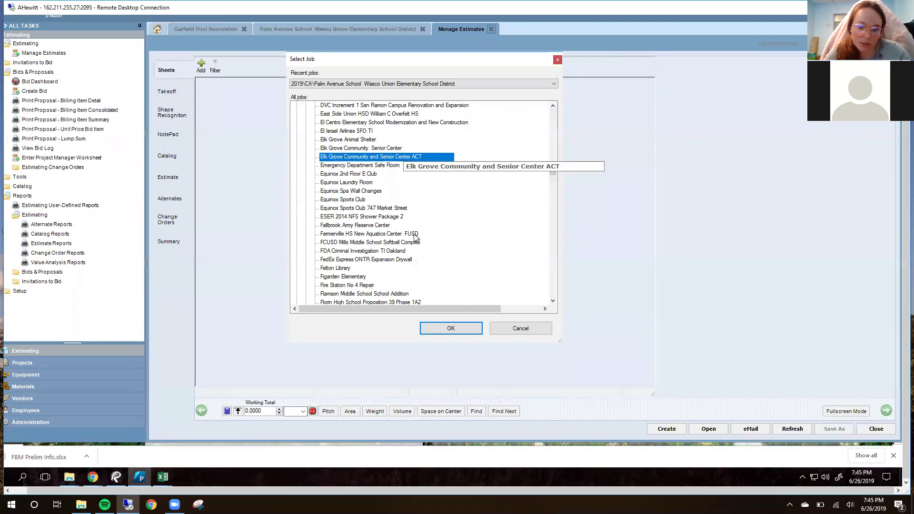
click(448, 329)
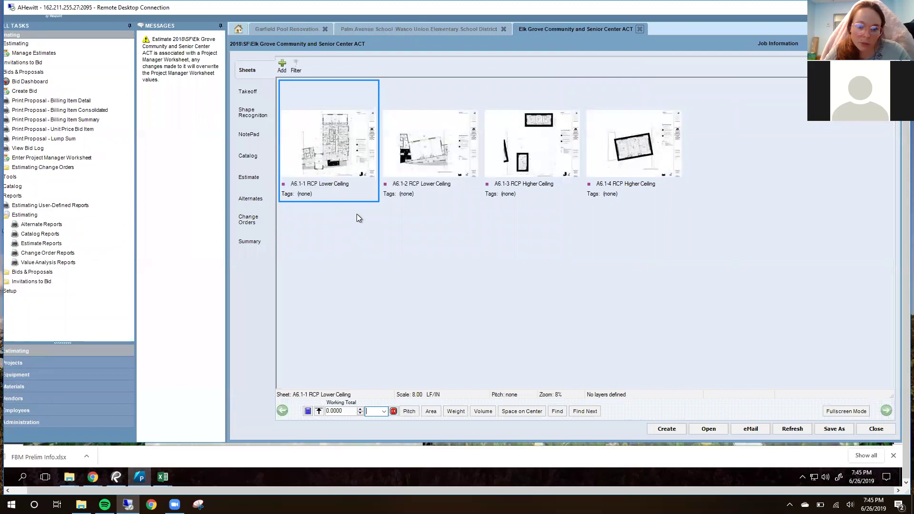
Step: View the Elk Grove estimate's line items and cost totals, then return to the Gmail draft
click(249, 178)
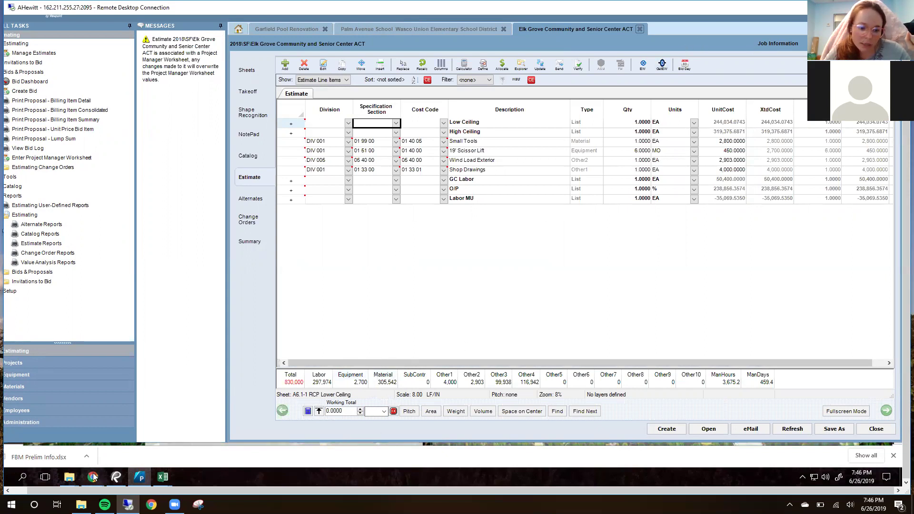
mouse_move(93, 476)
click(157, 432)
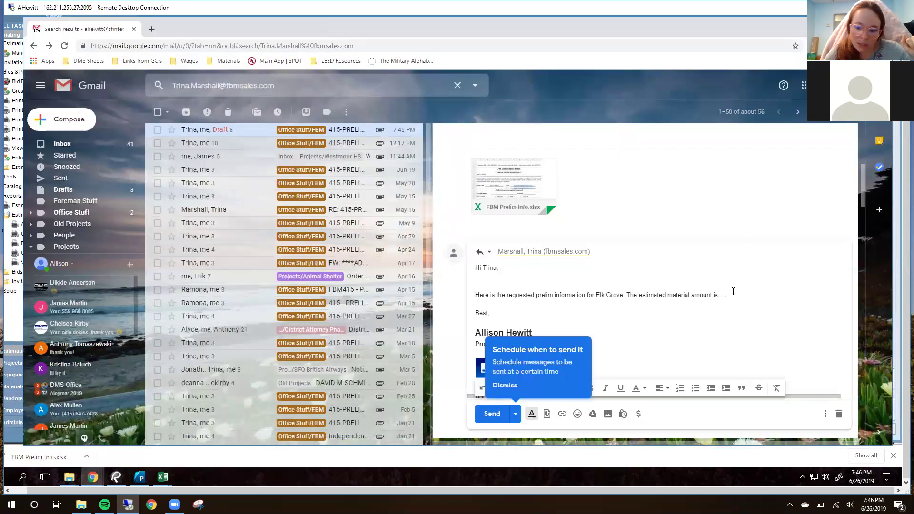
Step: Replace the '...' placeholder with $310,000.00 as the estimated material amount and add a new line
key(BackSpace)
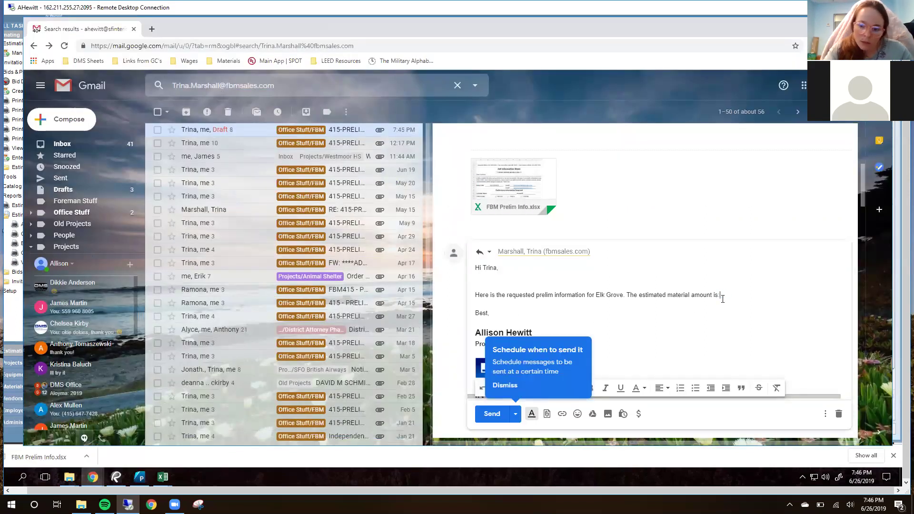
text(1)
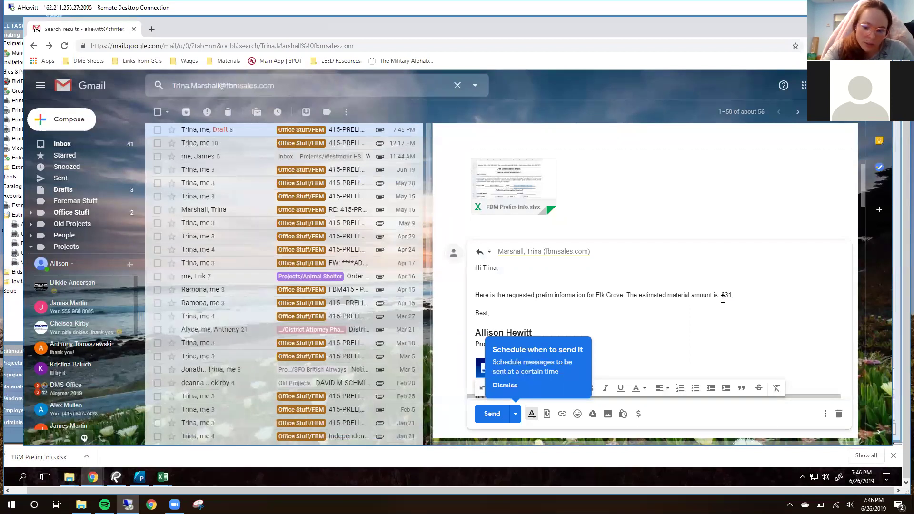
text(0.000.00)
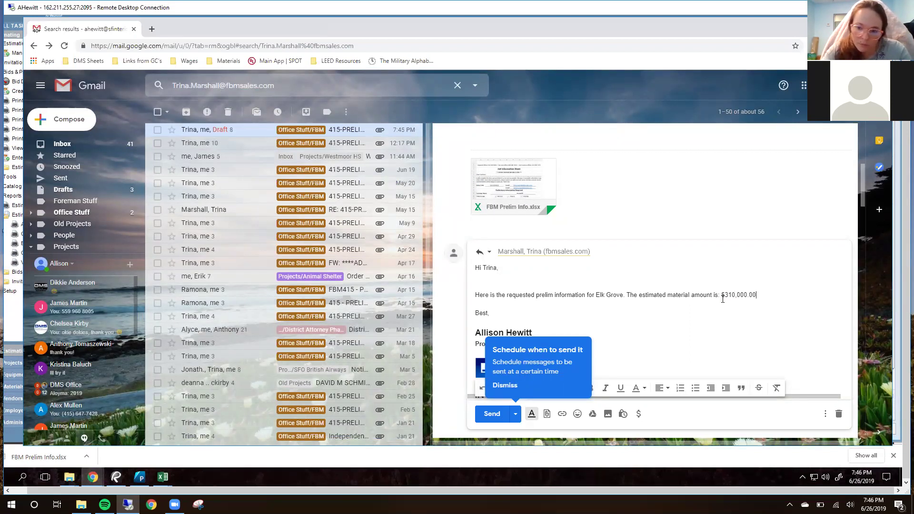
key(Return)
scroll(686, 292, down, 2)
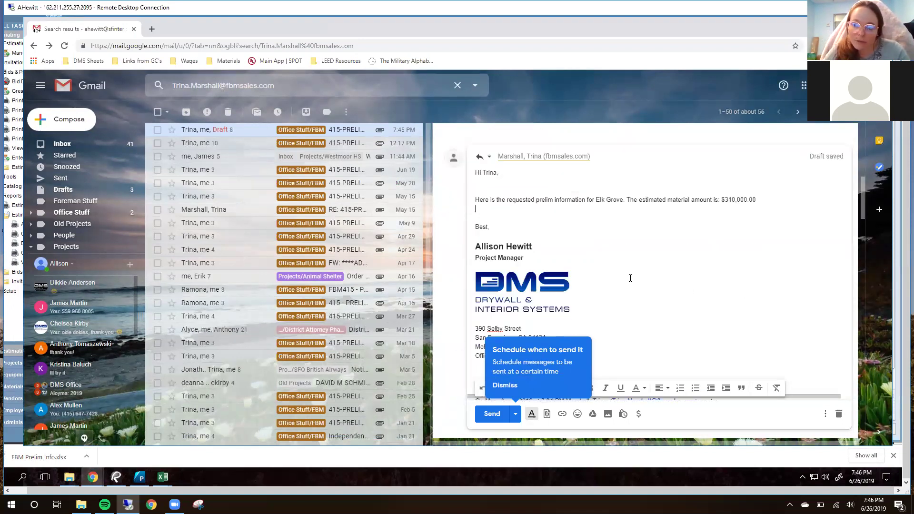
scroll(626, 282, up, 2)
scroll(624, 279, up, 3)
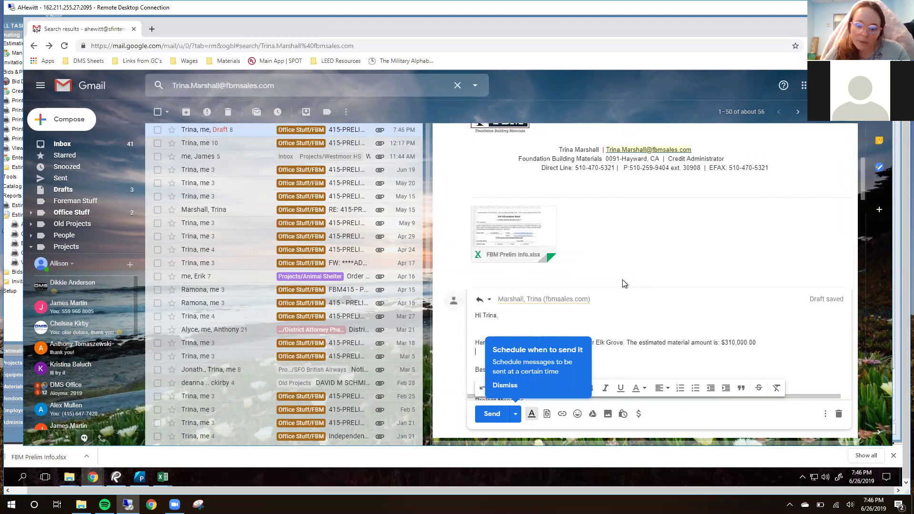
Step: Preview the FBM Prelim Info.xlsx attachment and close the preview
click(528, 313)
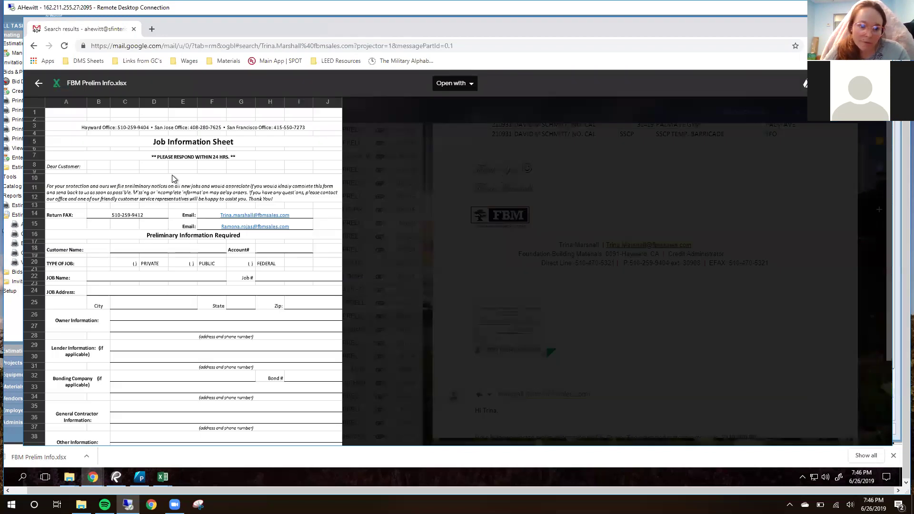
scroll(566, 290, down, 1)
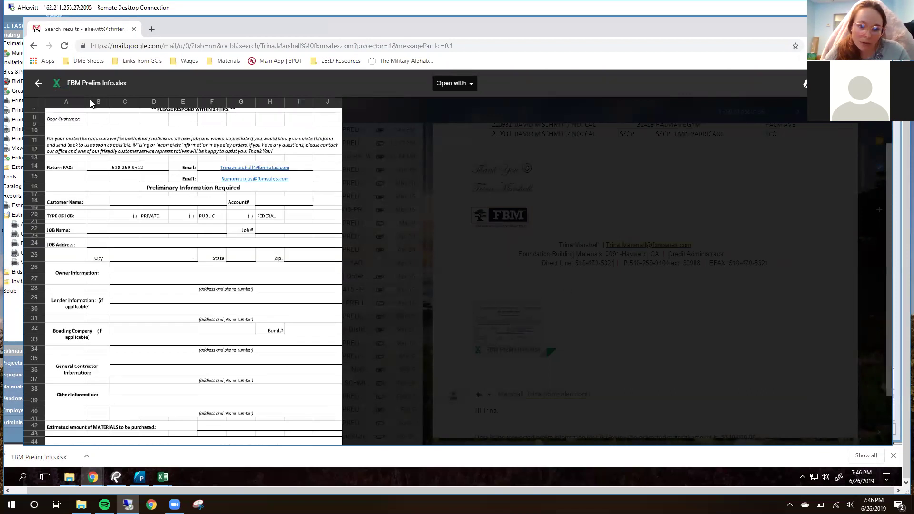
click(47, 83)
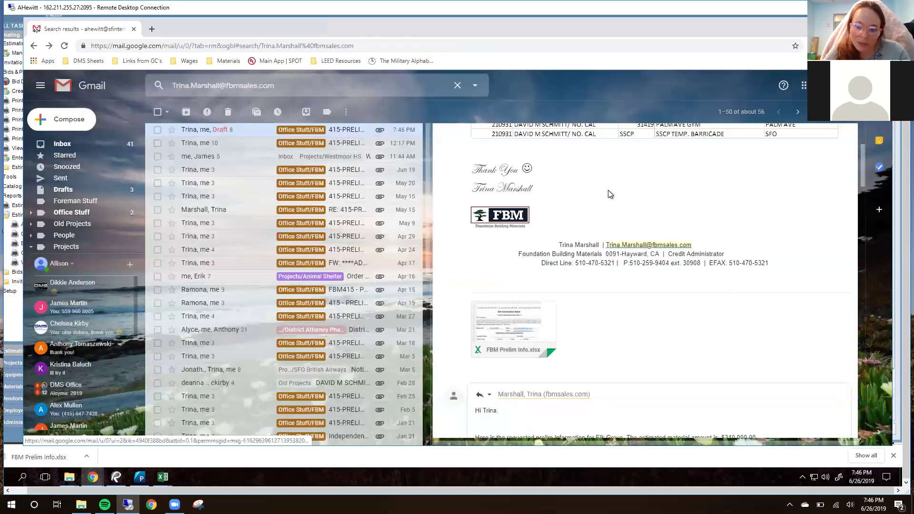
Step: Download FBM Prelim Info.xlsx and show it in the Downloads folder
scroll(665, 249, up, 2)
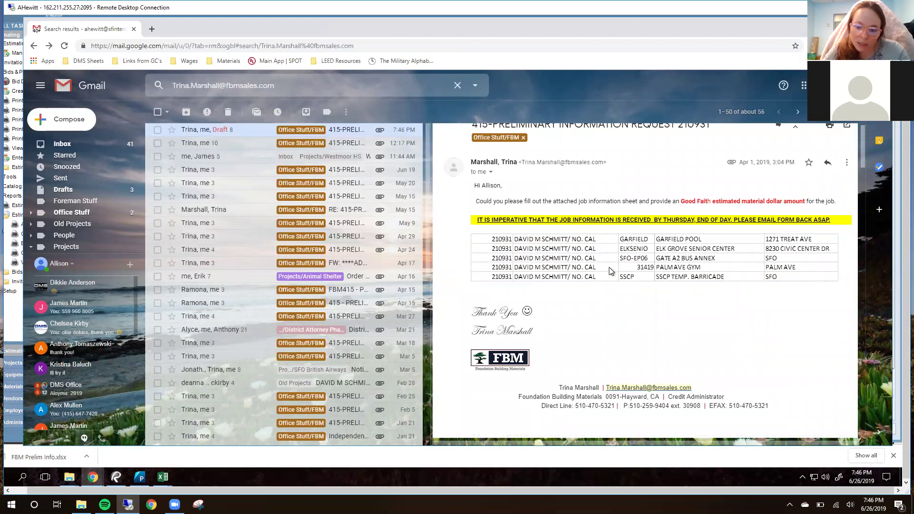
scroll(611, 270, down, 3)
mouse_move(496, 345)
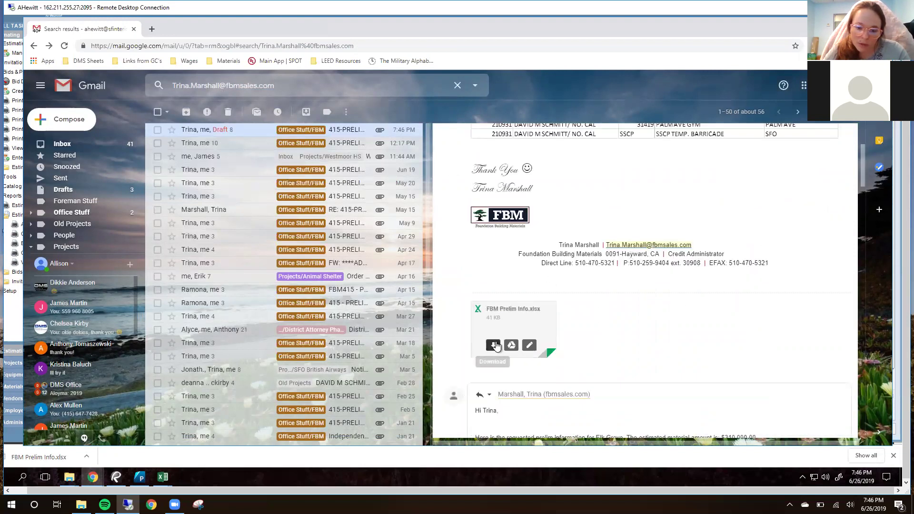
click(495, 347)
click(120, 434)
click(142, 414)
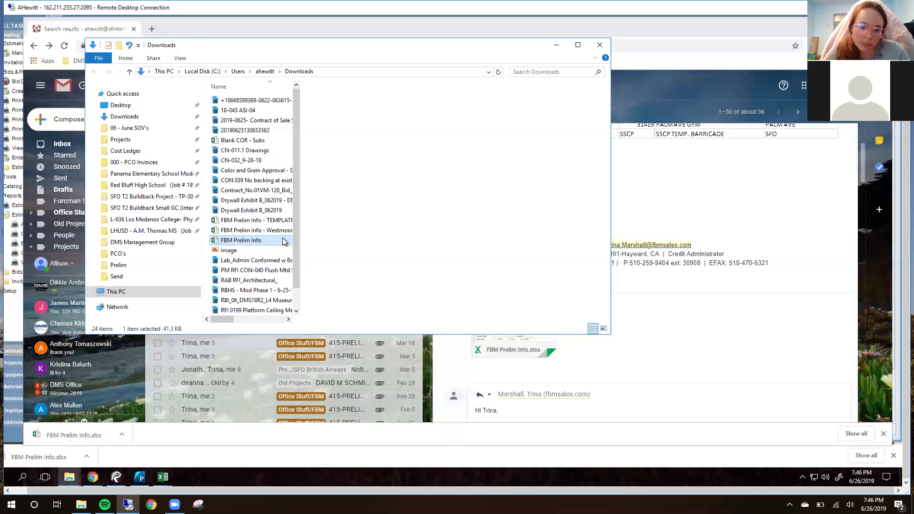
Step: Copy the FBM Prelim Info file and go to Projects > Palm Avenue School > Project Management > Prelim
right_click(256, 242)
click(159, 184)
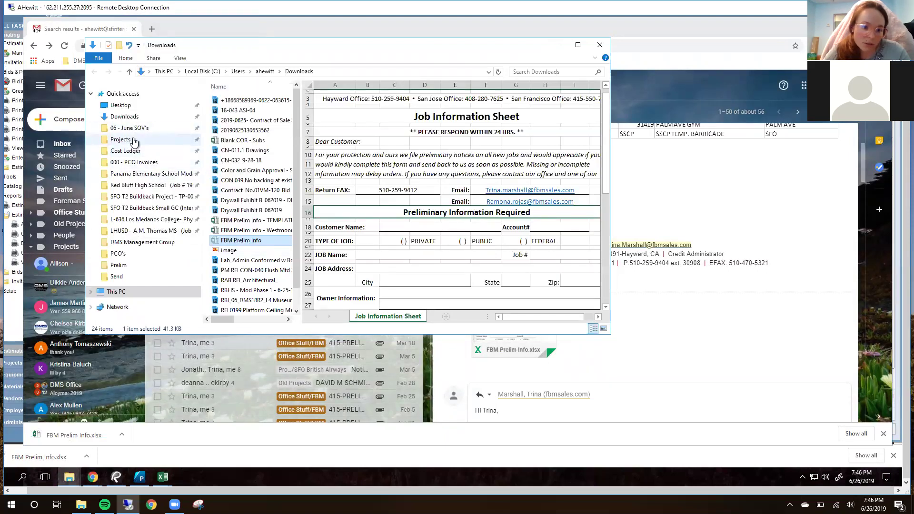
click(134, 141)
scroll(256, 228, down, 10)
scroll(256, 241, down, 5)
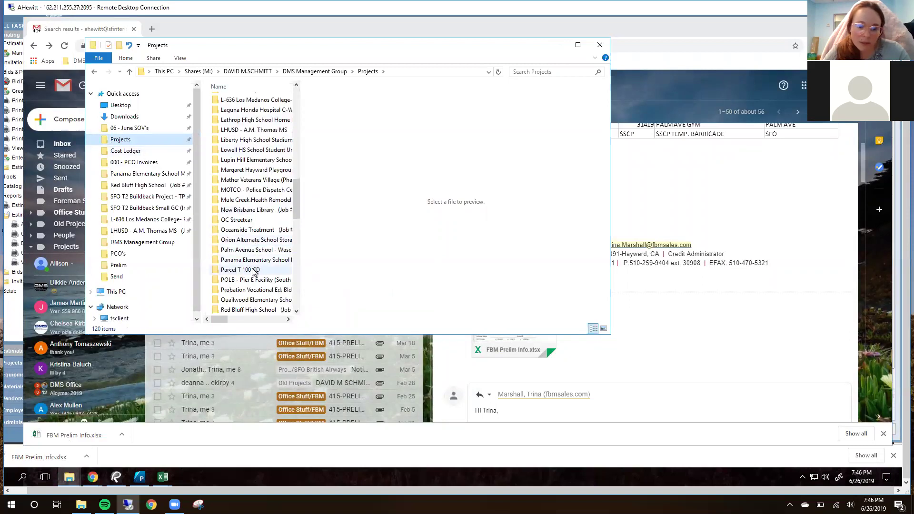
double_click(255, 250)
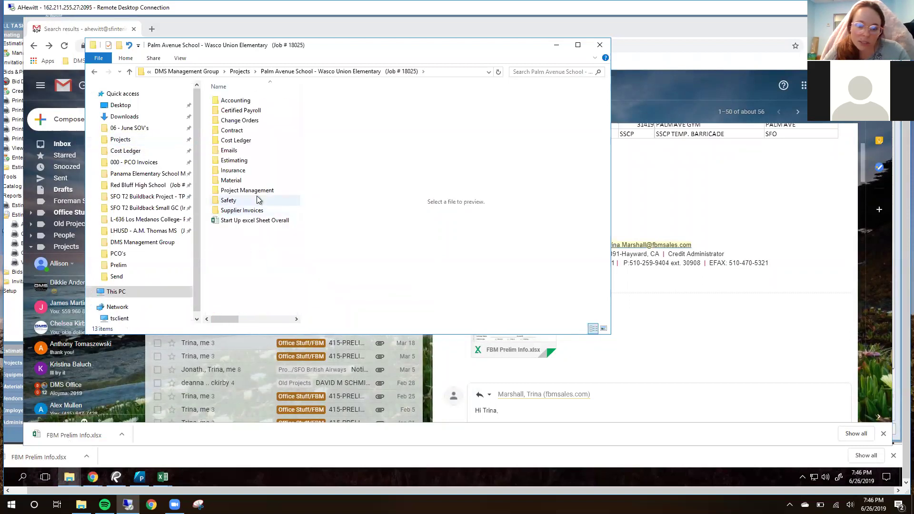
double_click(258, 191)
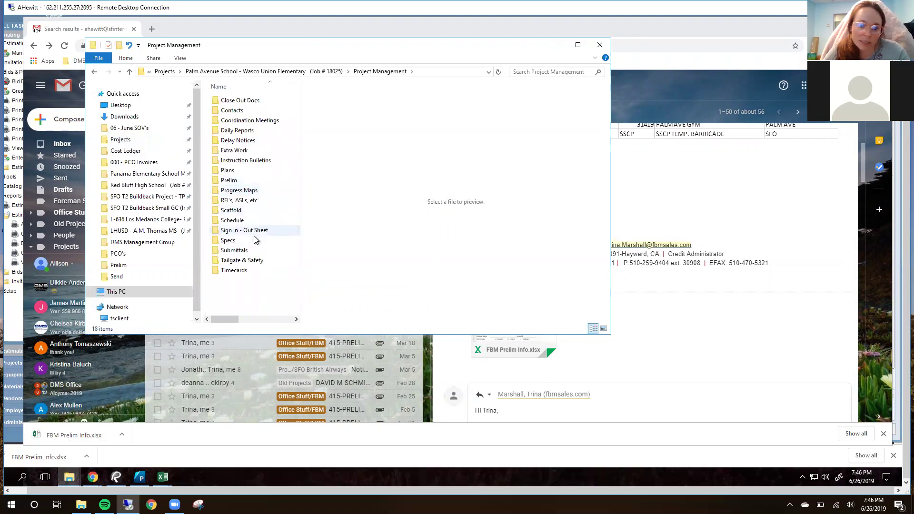
double_click(246, 181)
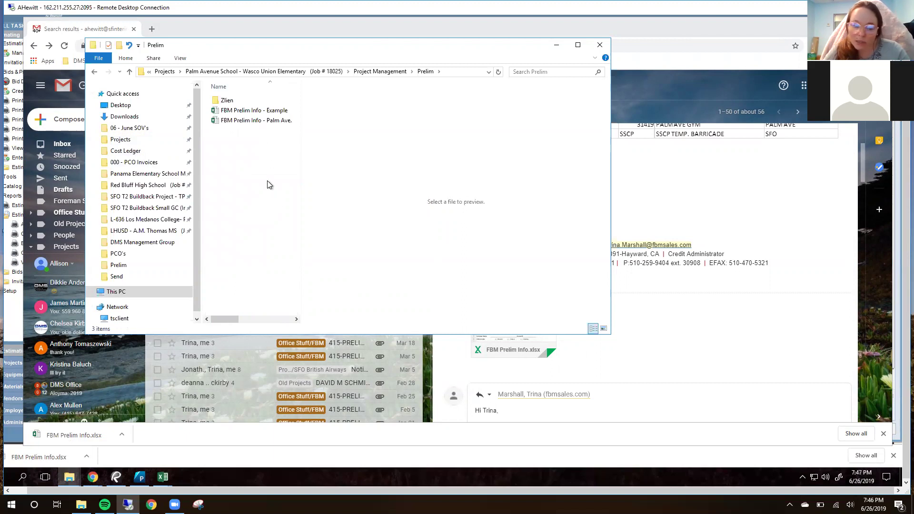
Step: Open the FBM Prelim Info - Example workbook in Excel
double_click(290, 110)
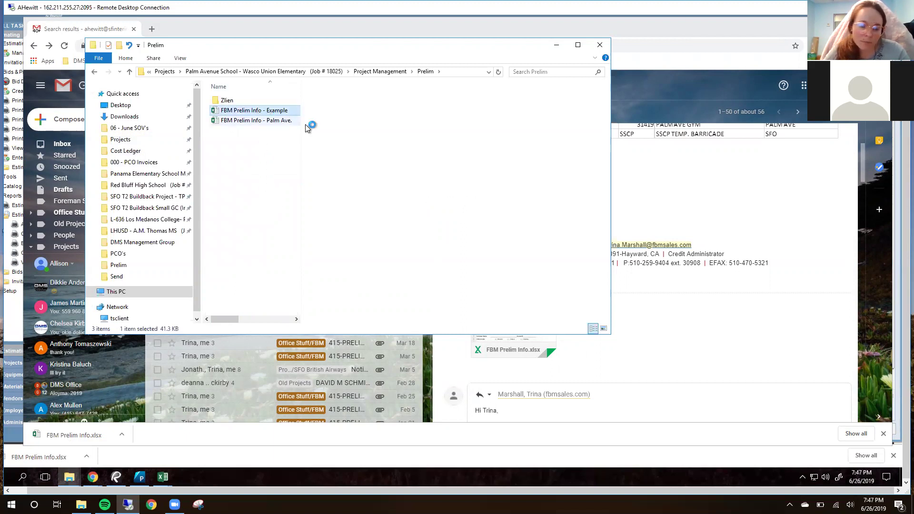
right_click(246, 139)
click(252, 171)
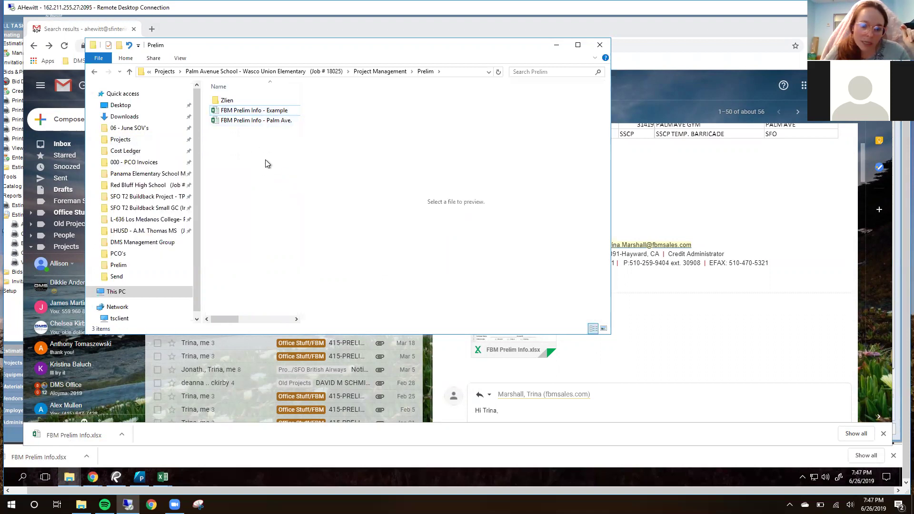
click(163, 478)
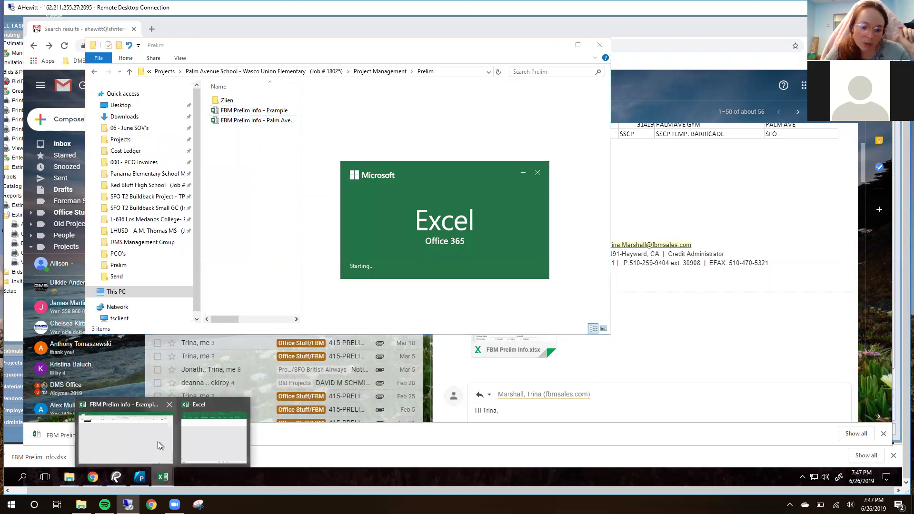
Step: Maximize the FBM Prelim Info - Example workbook and review the form, restoring the $30,000.00 materials estimate
click(133, 439)
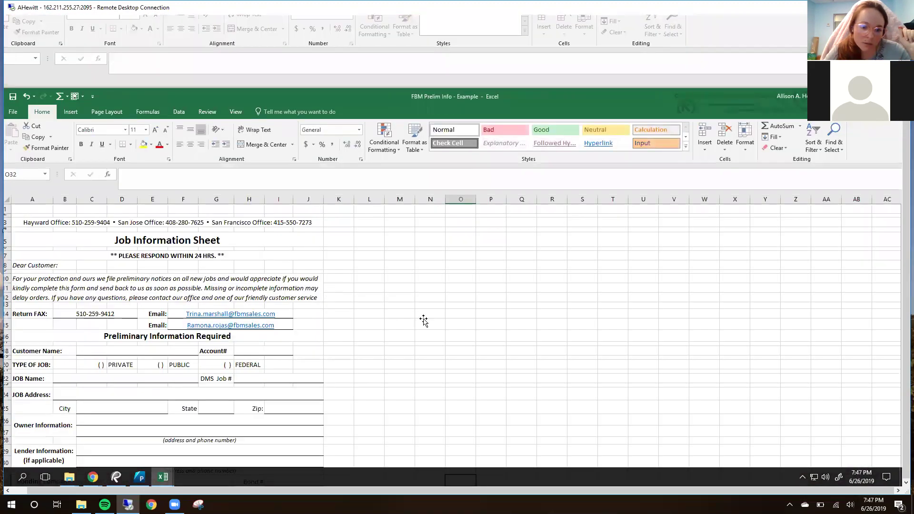
click(424, 321)
scroll(425, 321, down, 2)
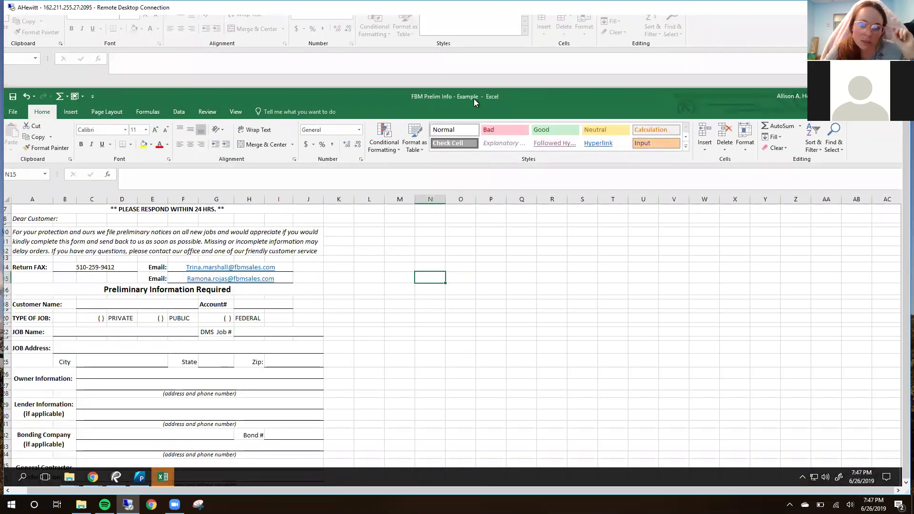
double_click(474, 97)
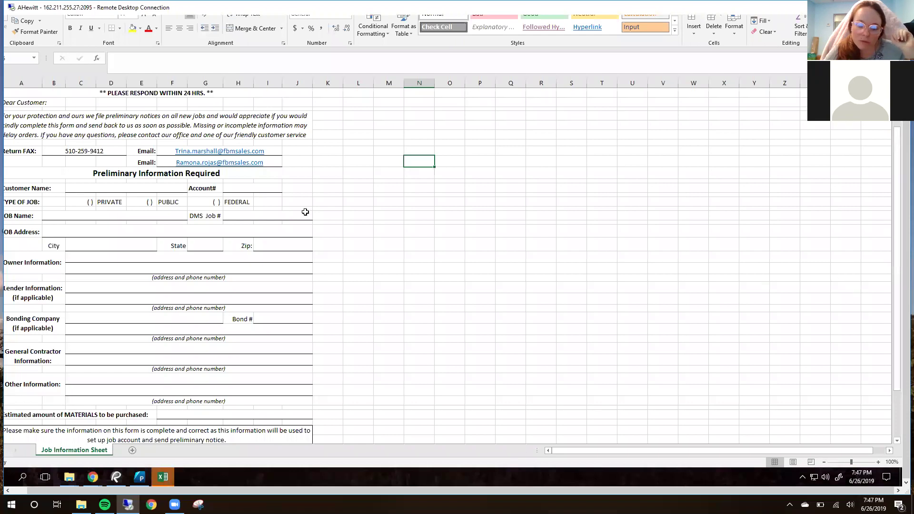
click(421, 257)
scroll(384, 214, up, 2)
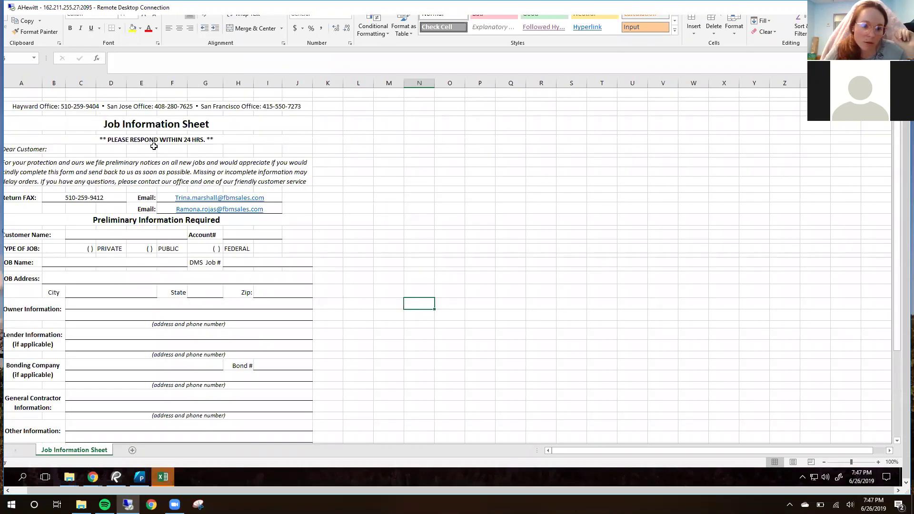
scroll(229, 225, down, 1)
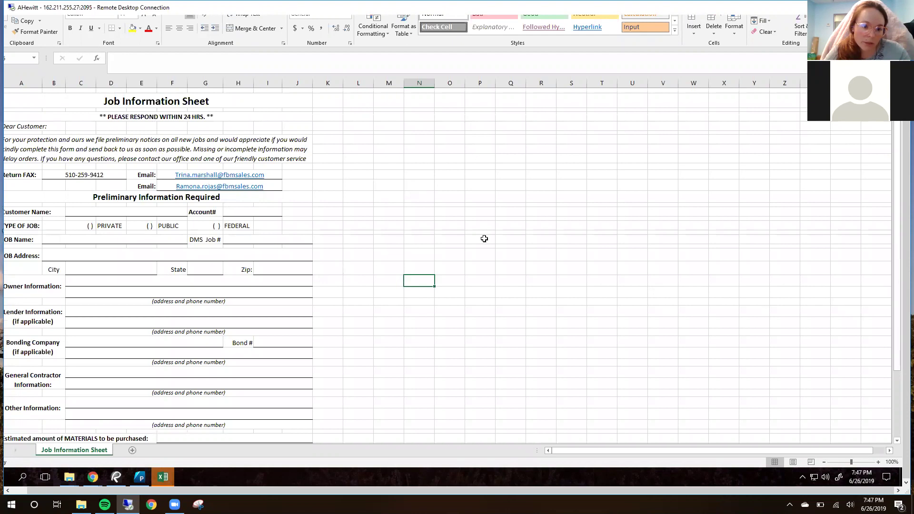
scroll(446, 221, down, 3)
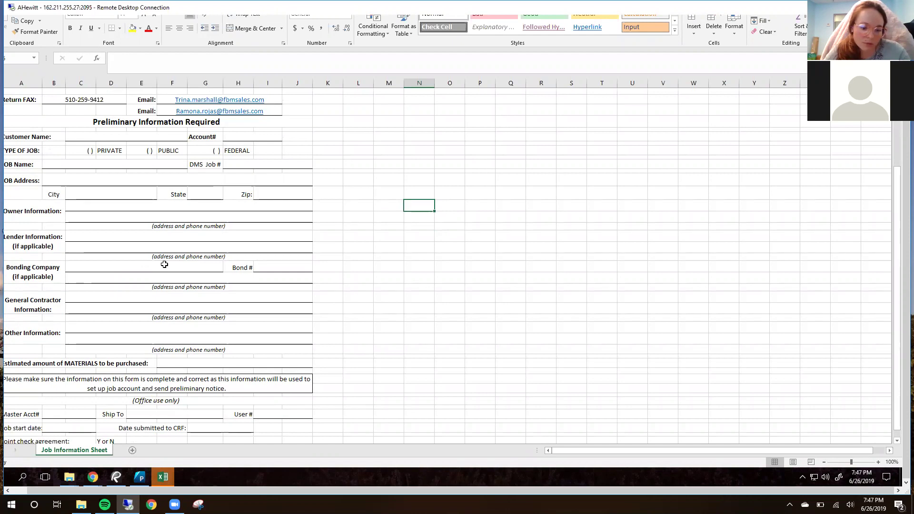
key(ctrl+z)
click(376, 273)
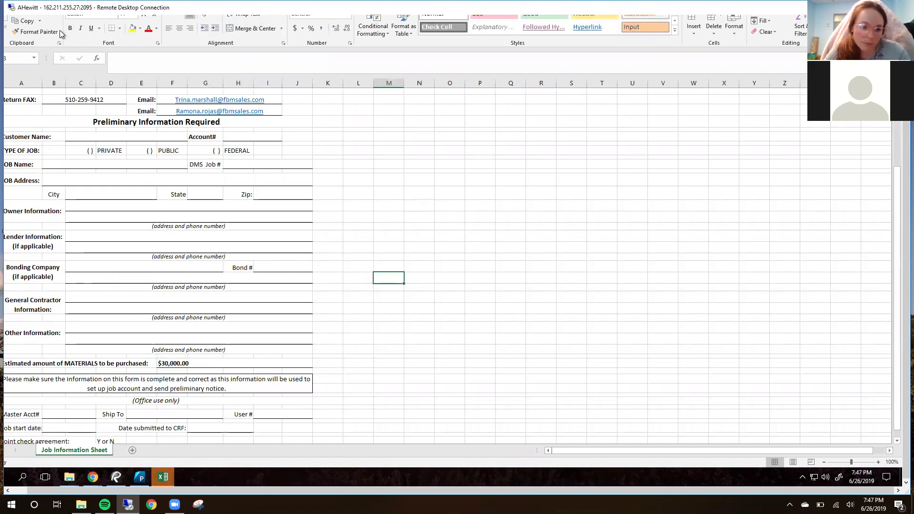
scroll(906, 191, up, 3)
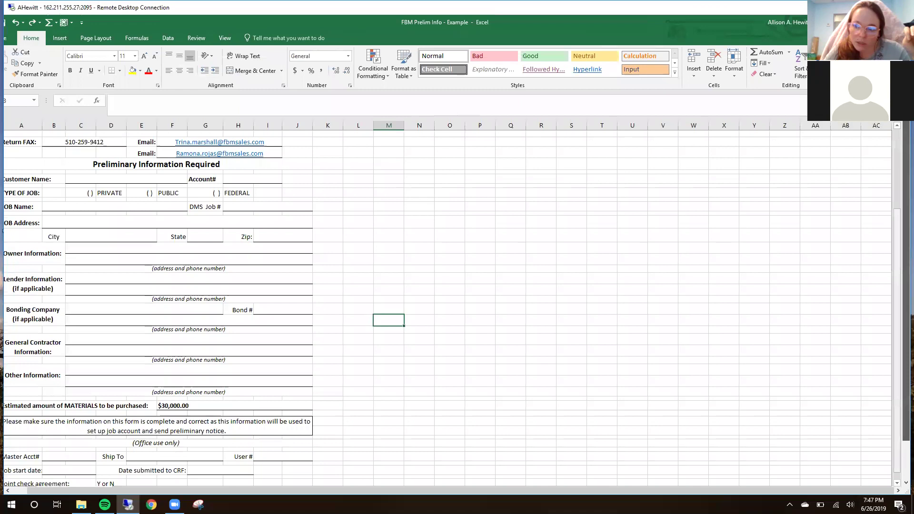
Step: Restore the window size, clear the $30,000.00 materials amount in F42, and select rows 18–42
double_click(715, 19)
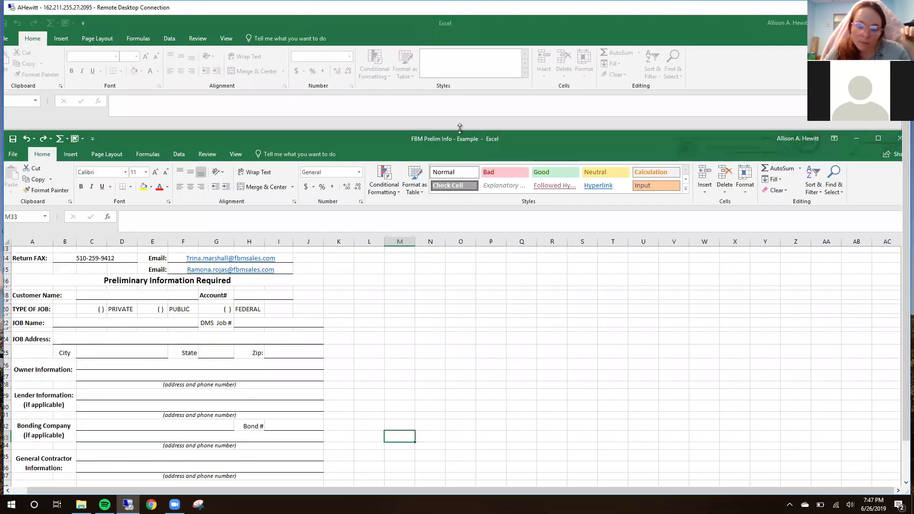
drag(484, 104, 513, 73)
click(270, 454)
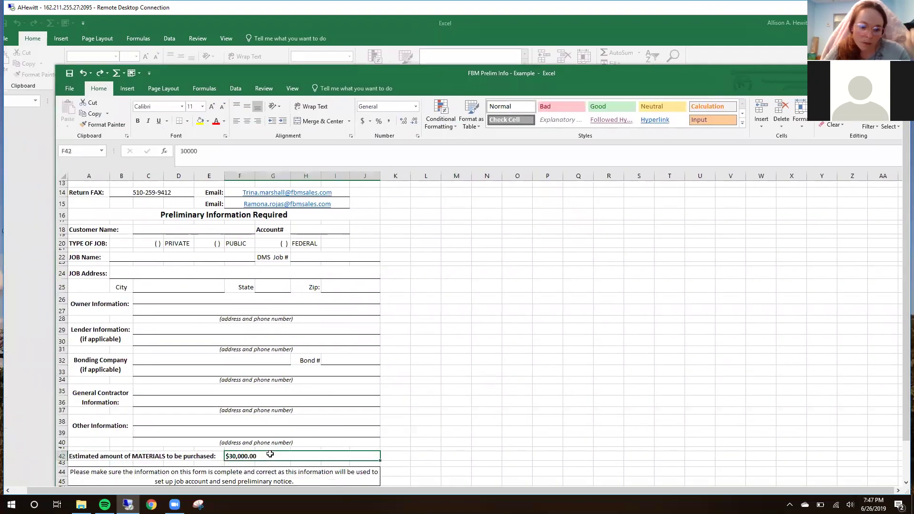
key(Delete)
click(481, 361)
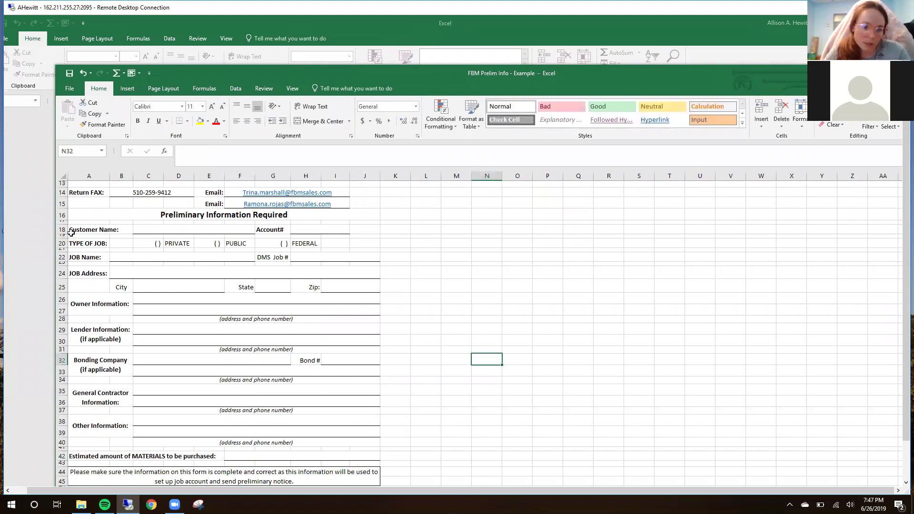
drag(62, 229, 45, 461)
scroll(390, 334, down, 3)
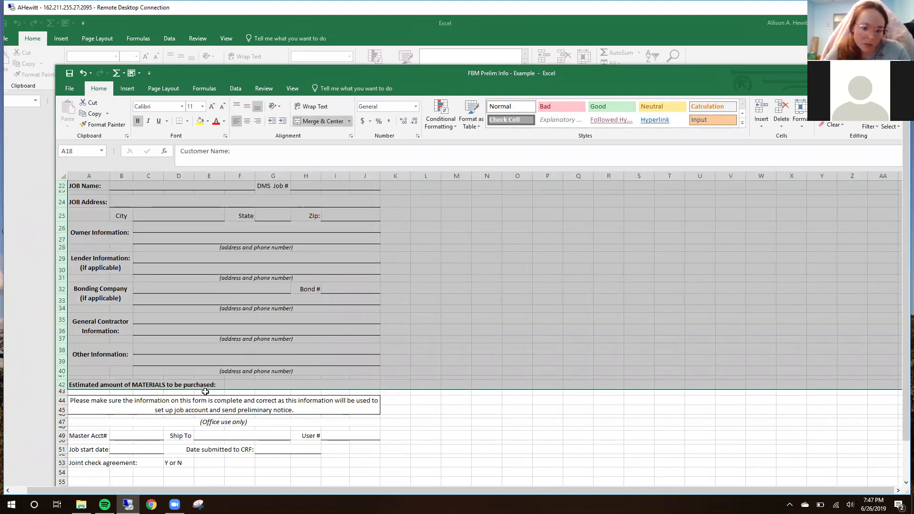
scroll(413, 307, up, 6)
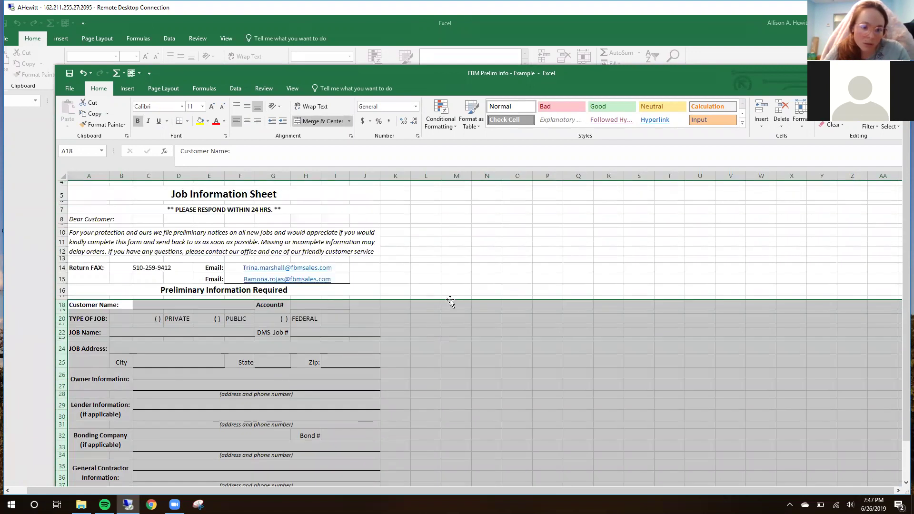
Step: Enter the customer's name in the Customer Name field
click(463, 296)
click(166, 307)
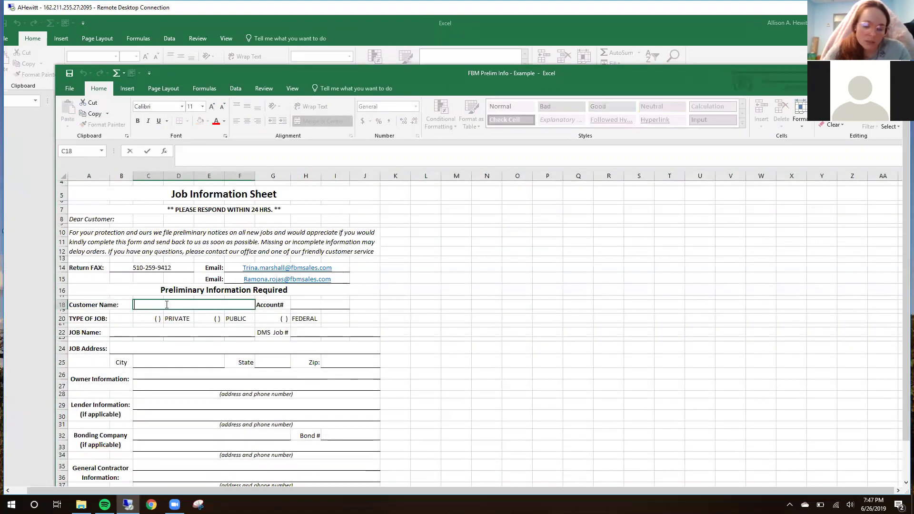
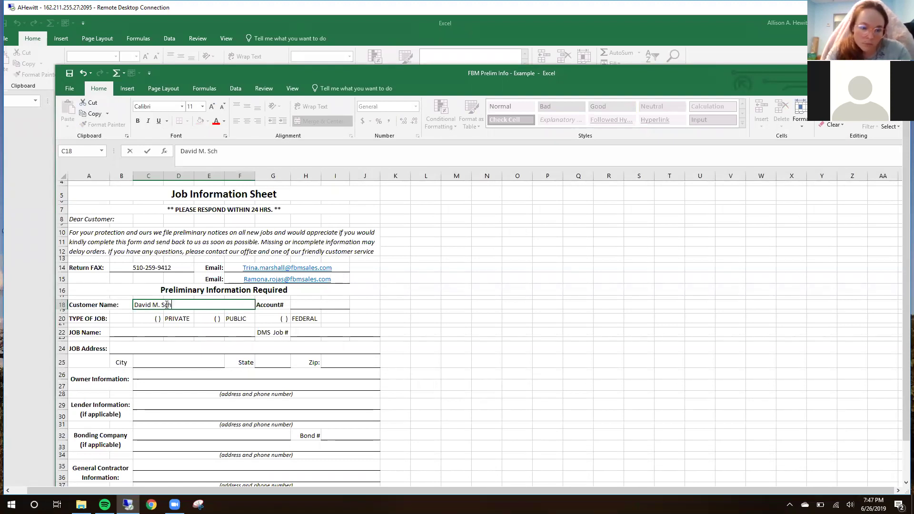
key(Tab)
key(Tab)
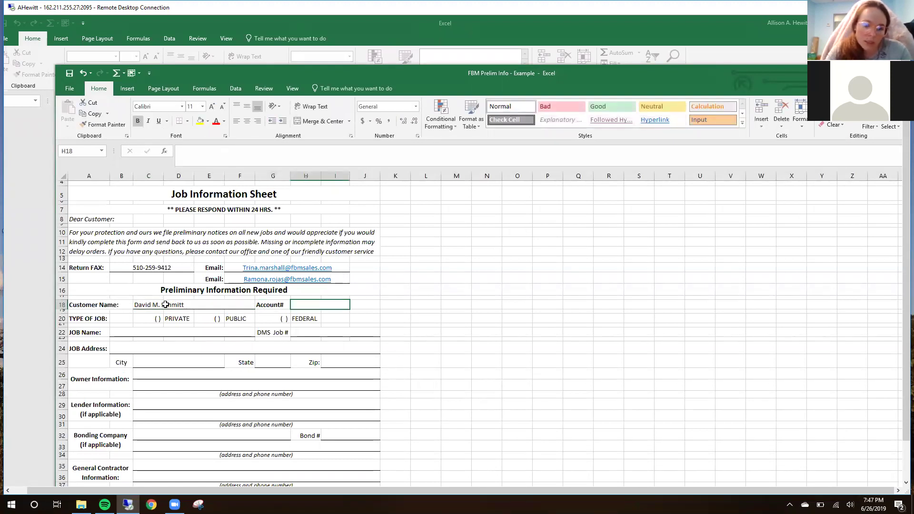
click(396, 319)
Step: Mark the TYPE OF JOB as PUBLIC with an X in its brackets
scroll(400, 320, down, 1)
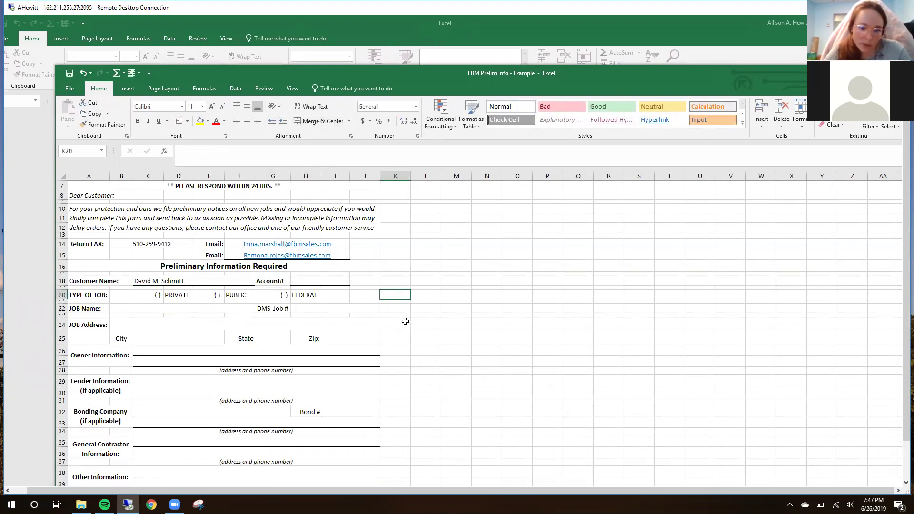
scroll(416, 329, down, 2)
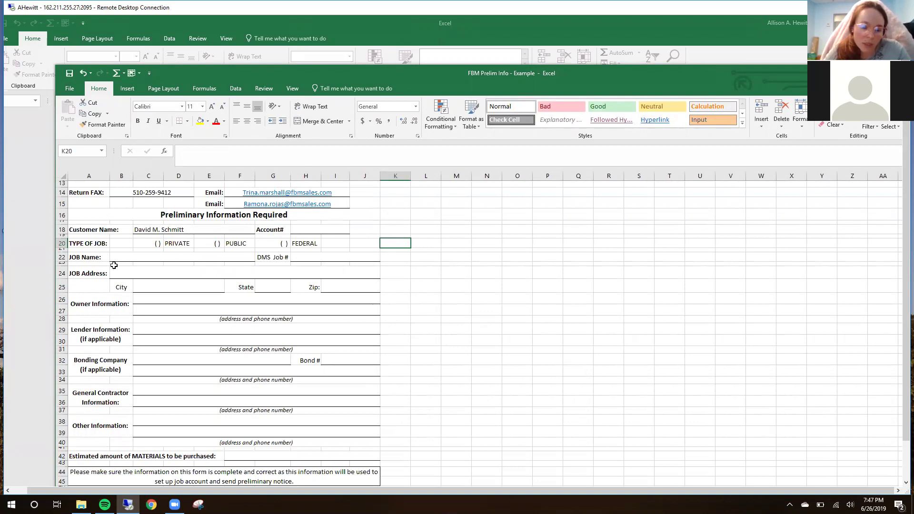
click(62, 244)
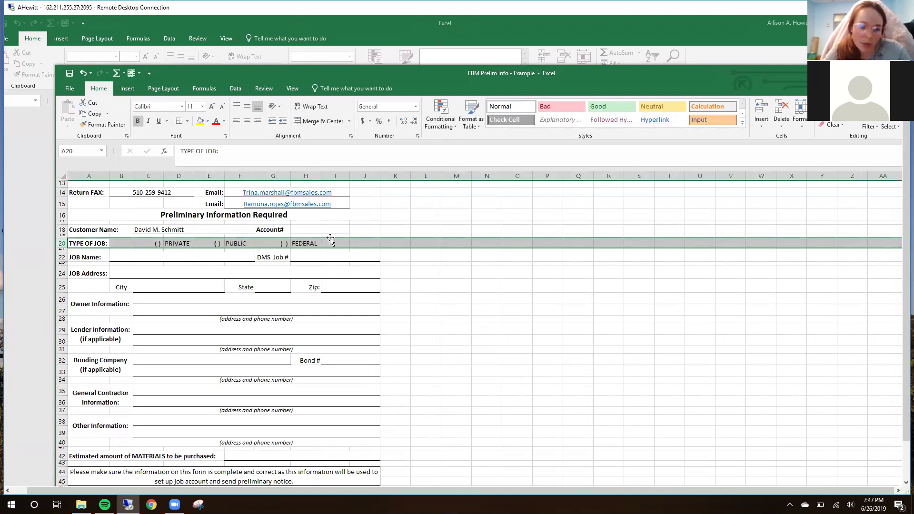
click(493, 297)
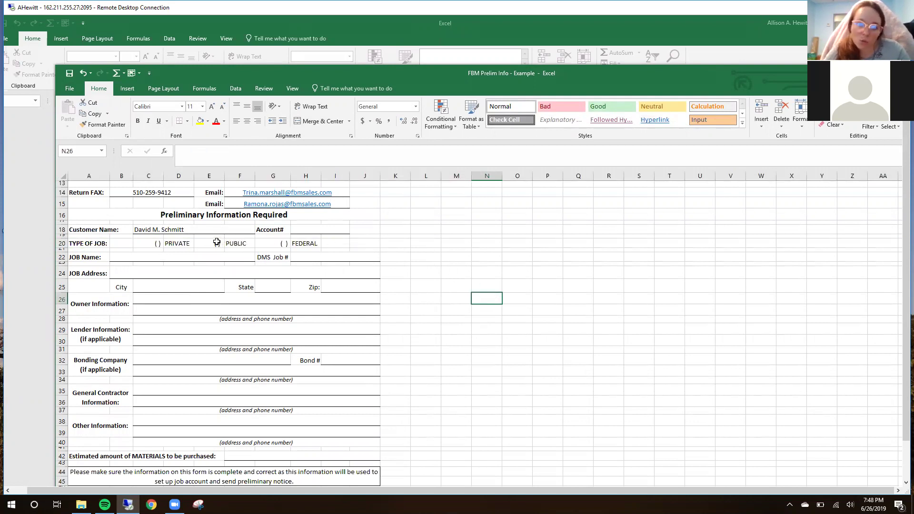
double_click(217, 244)
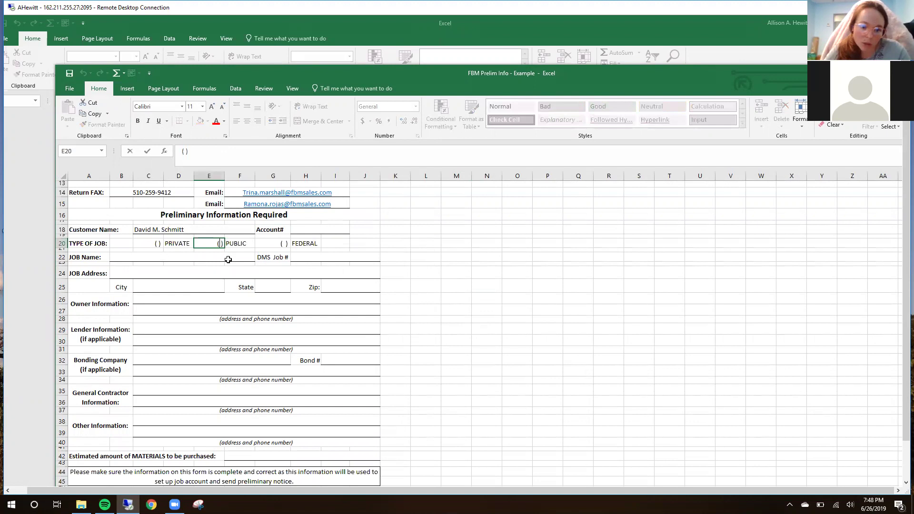
key(Delete)
text(X)
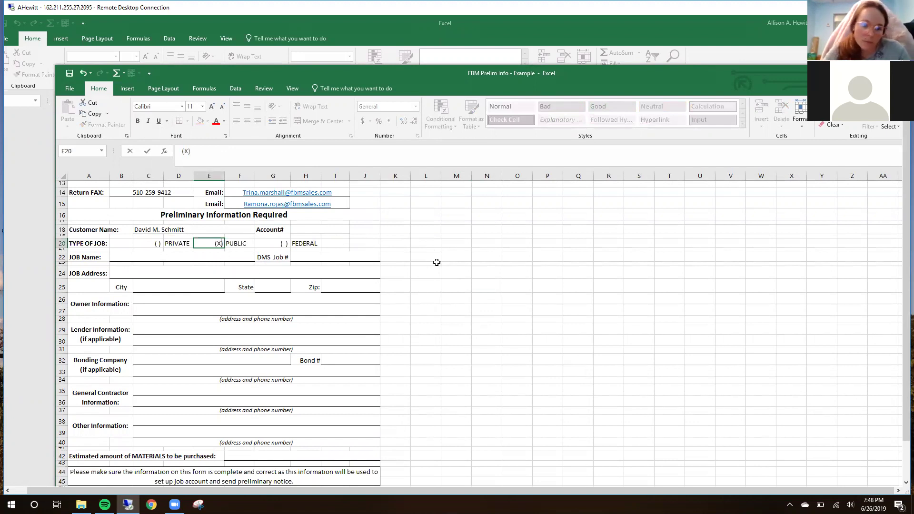
click(443, 256)
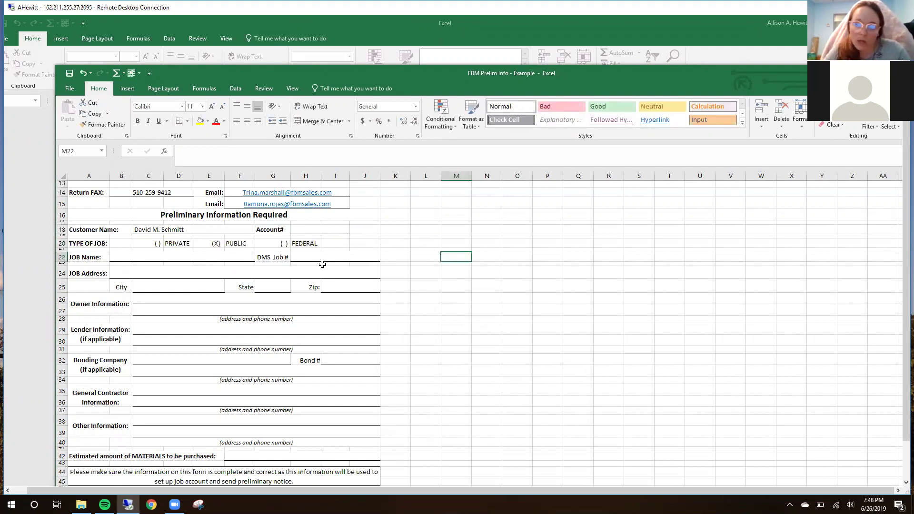
Step: Enter 'Palm Ave. Elementary School' as the JOB Name
click(171, 257)
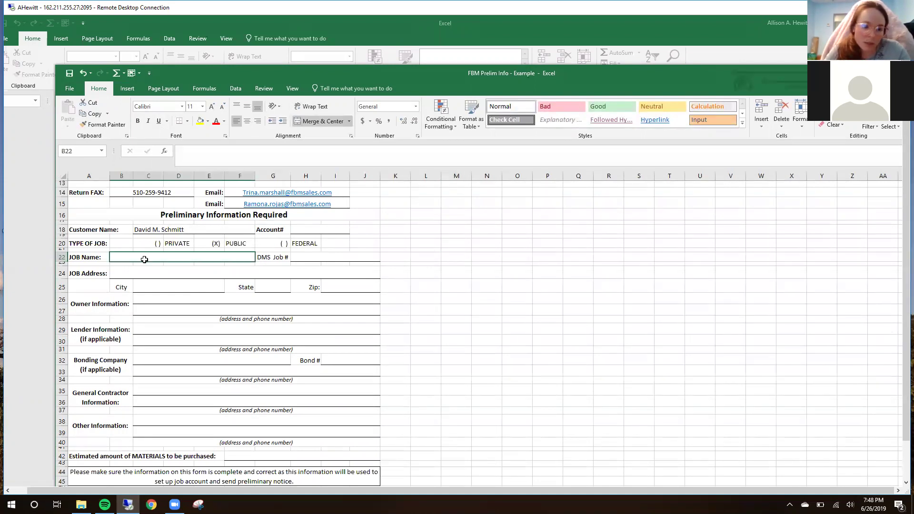
double_click(145, 255)
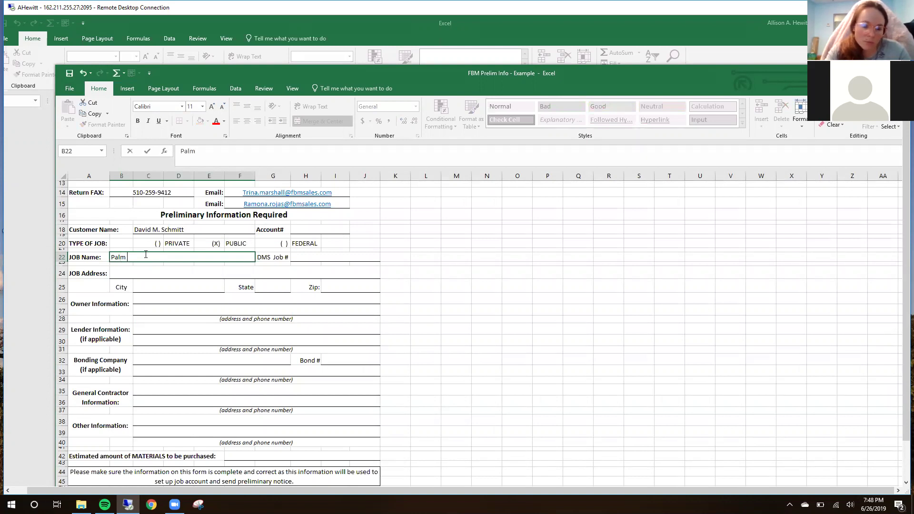
text(Palm Ave. )
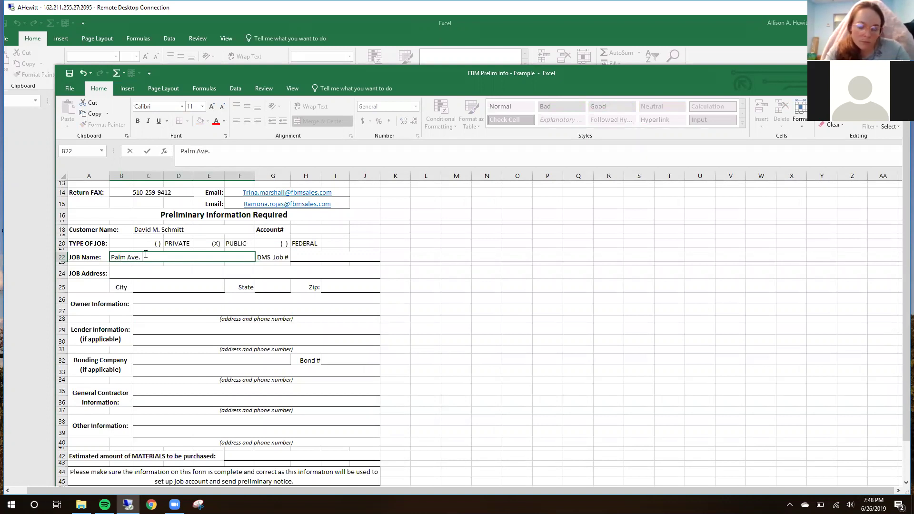
text(Elem)
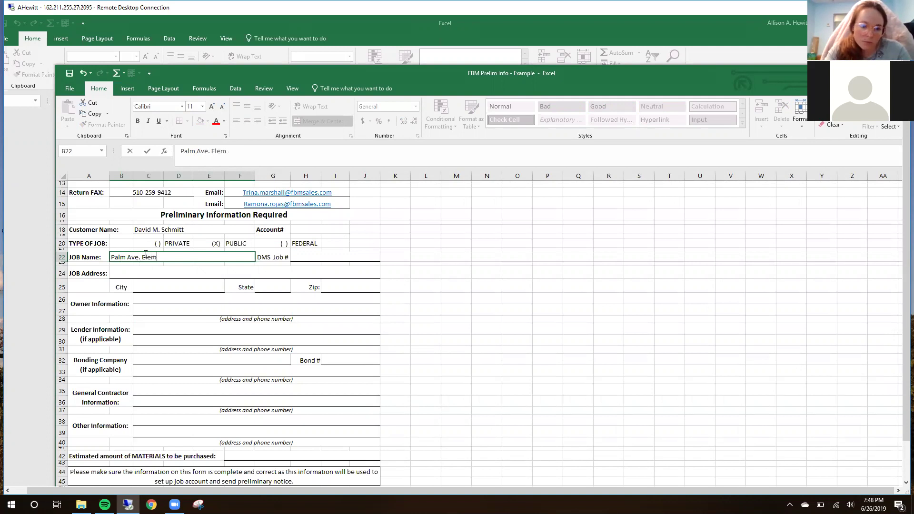
text(en)
key(BackSpace)
key(BackSpace)
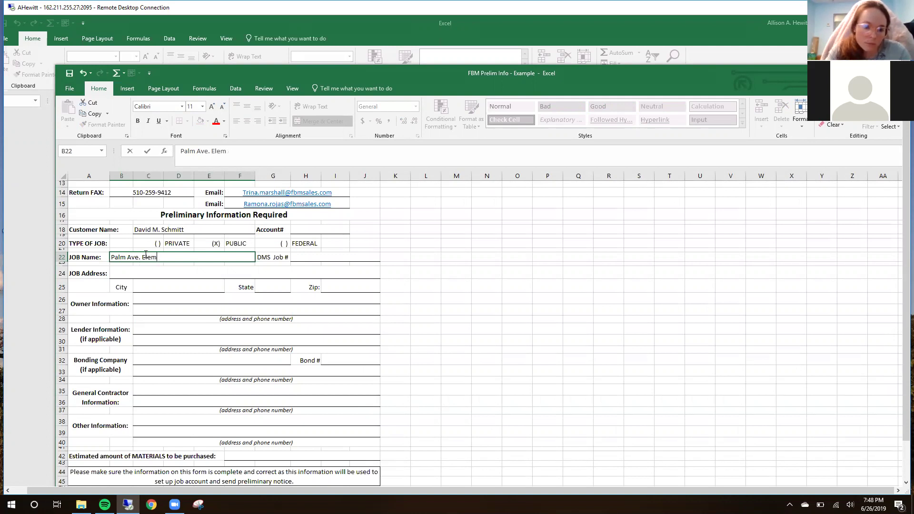
text(entary School)
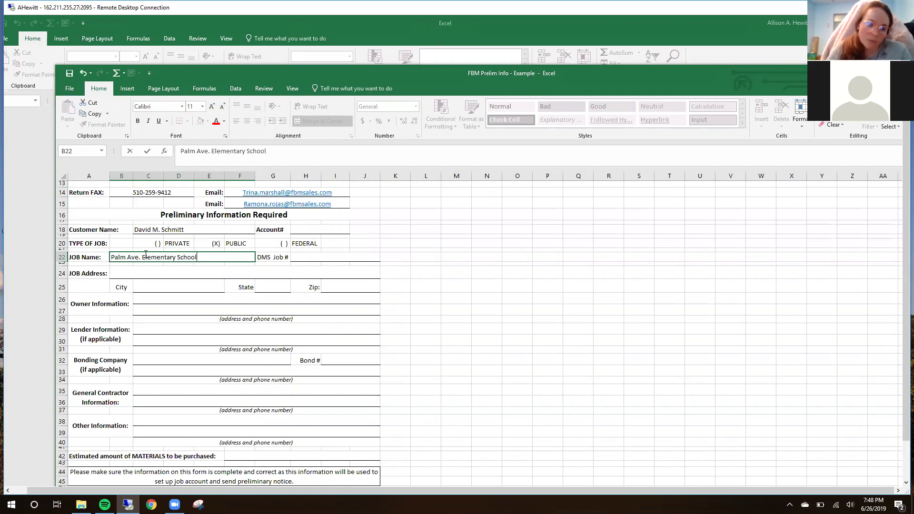
click(453, 259)
click(306, 258)
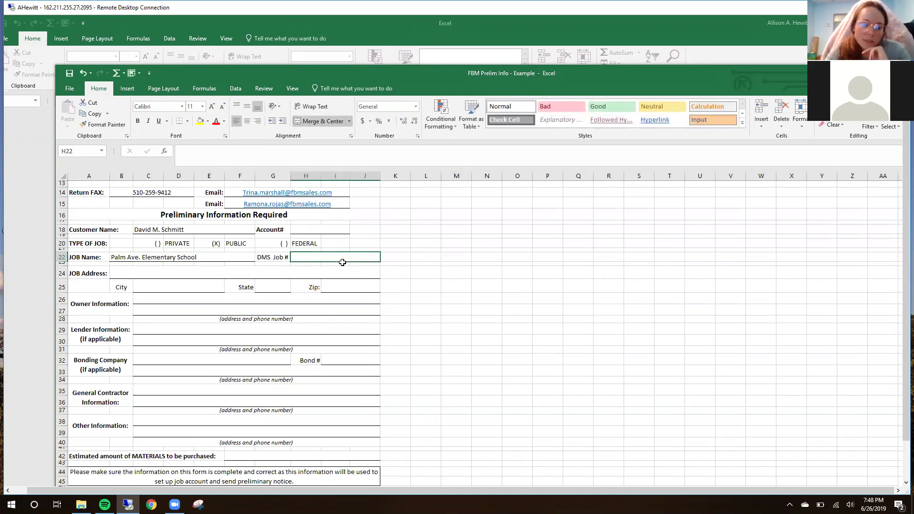
Step: Close the FBM Prelim Info workbook window and dismiss the file-in-use warning
drag(482, 76, 344, 51)
drag(598, 45, 628, 38)
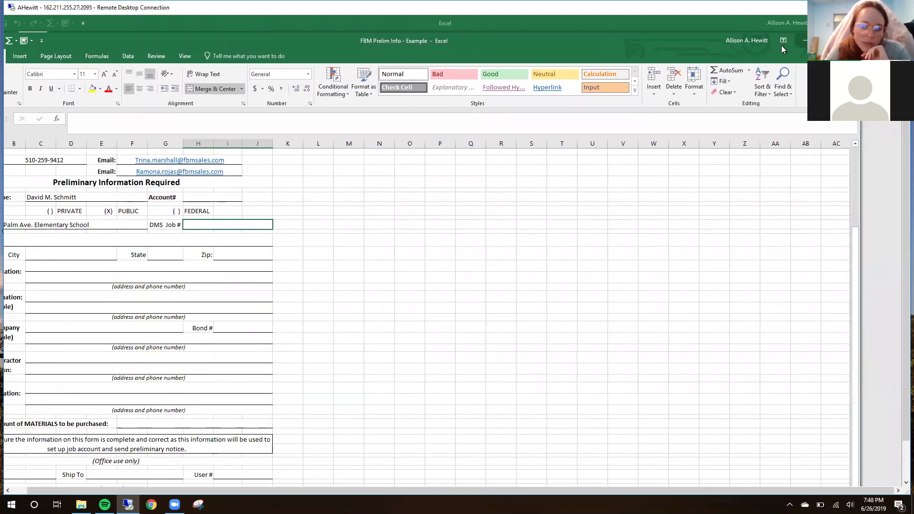
click(781, 45)
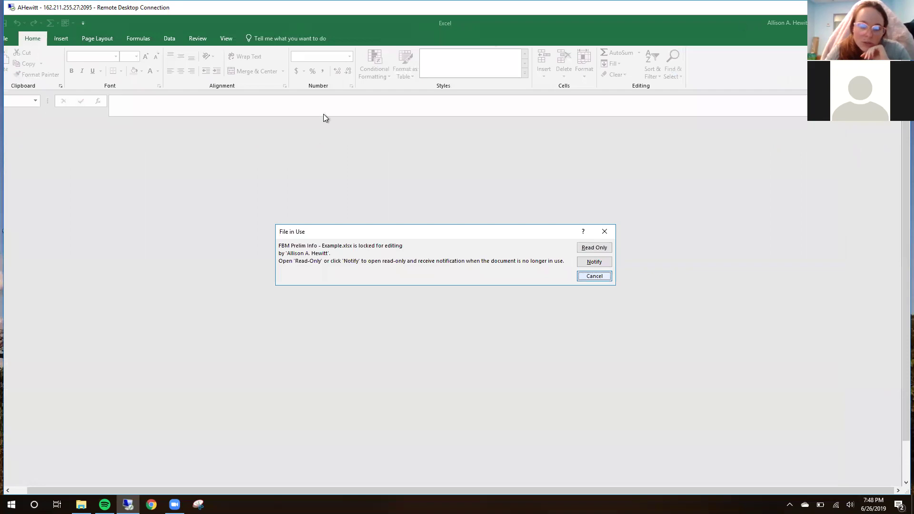
key(Escape)
drag(379, 89, 415, 83)
Step: Browse the Projects folder to the Palm Avenue School folder and read its job number 18025
click(345, 110)
click(277, 109)
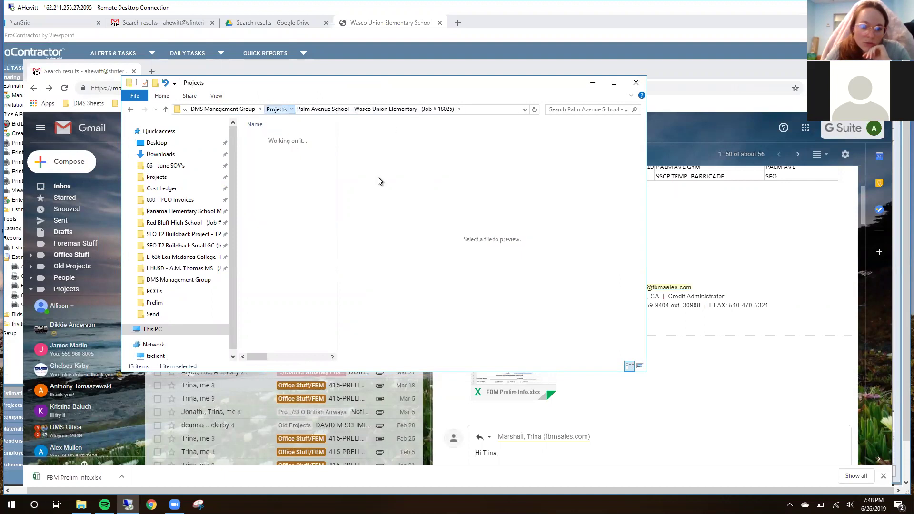
drag(261, 356, 282, 354)
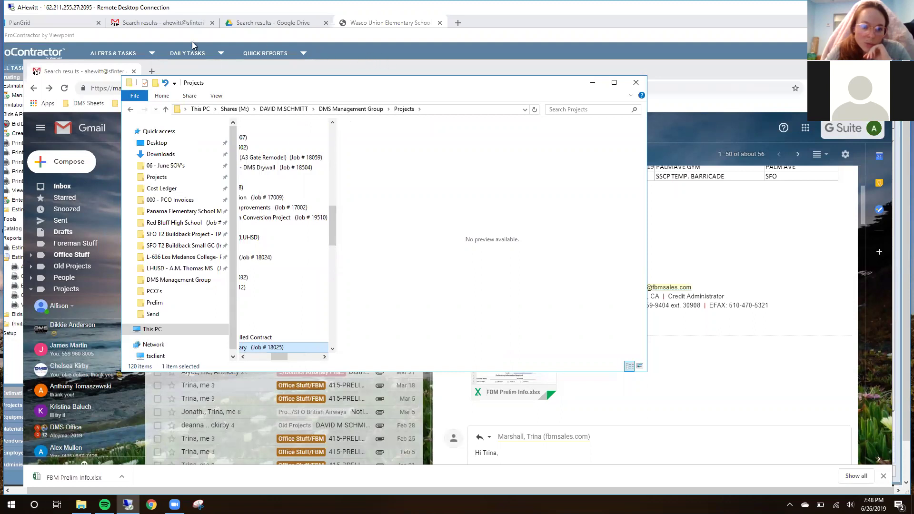
double_click(279, 347)
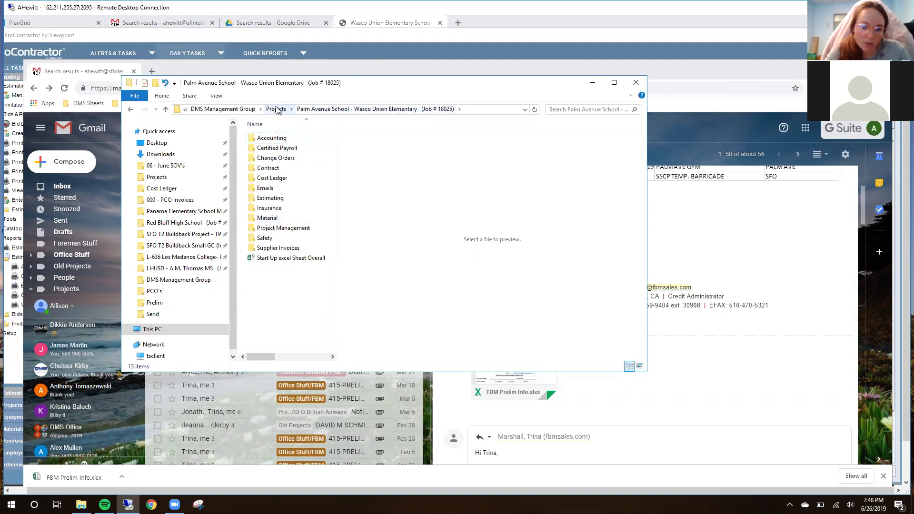
click(276, 109)
drag(265, 358, 285, 358)
click(297, 350)
click(294, 347)
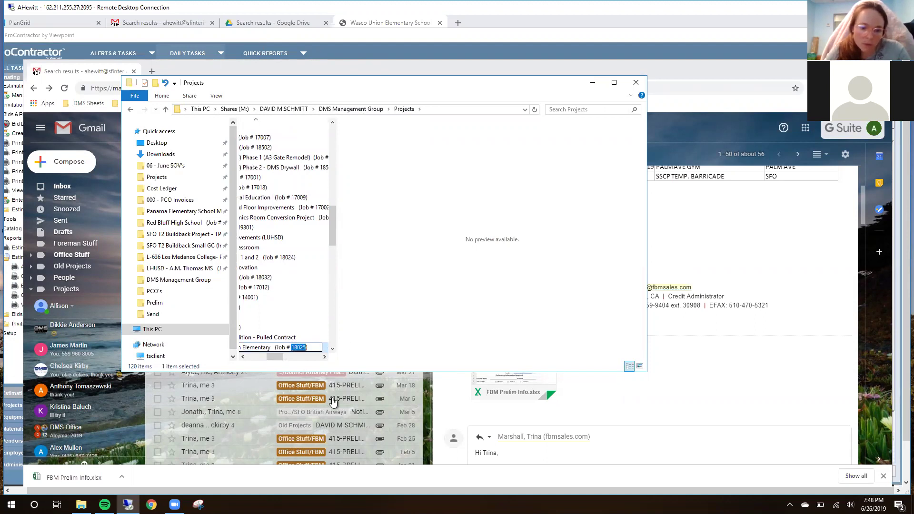
click(281, 328)
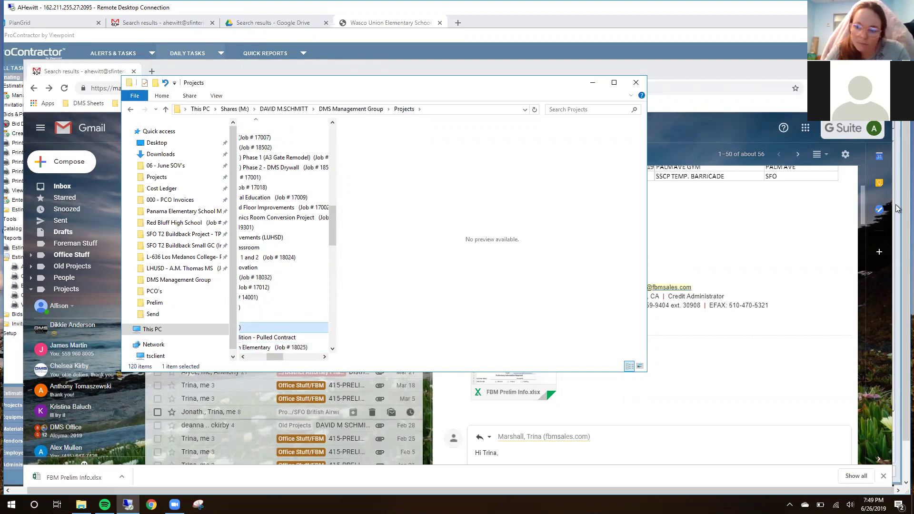
drag(907, 210, 907, 248)
Step: Enter 18025 as the DMS Job # on the FBM Prelim Info form
mouse_move(164, 479)
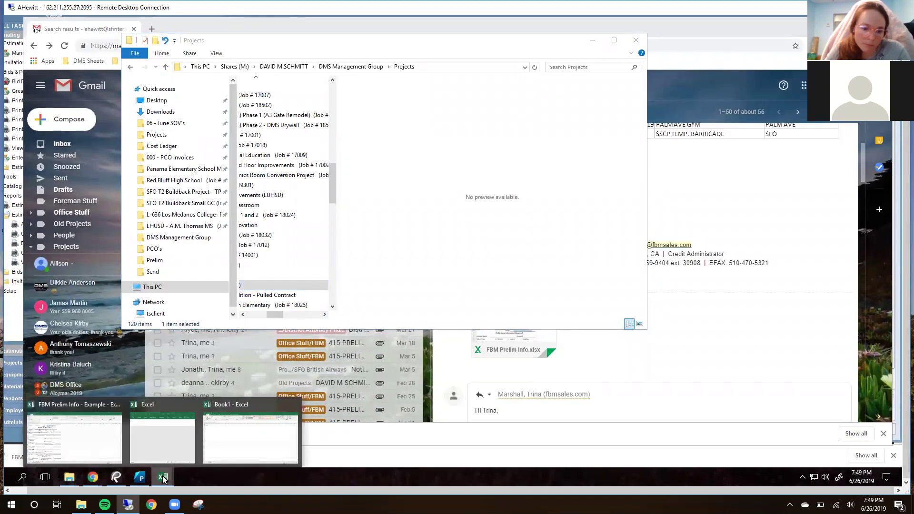
click(99, 428)
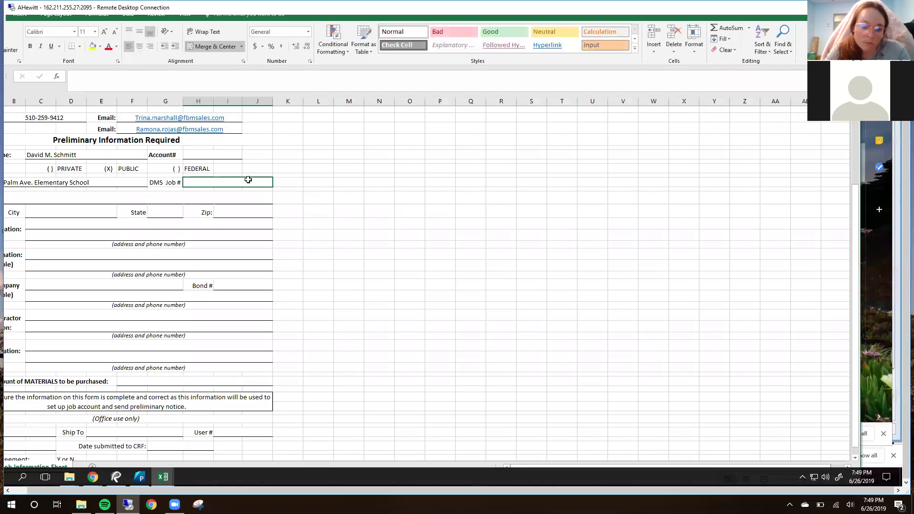
text(18025)
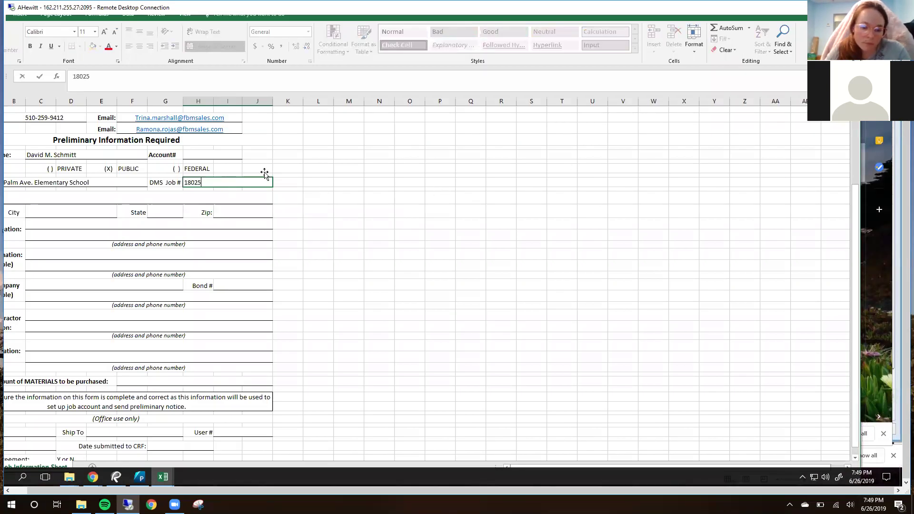
click(470, 211)
drag(657, 17, 708, 21)
key(Down)
key(Down)
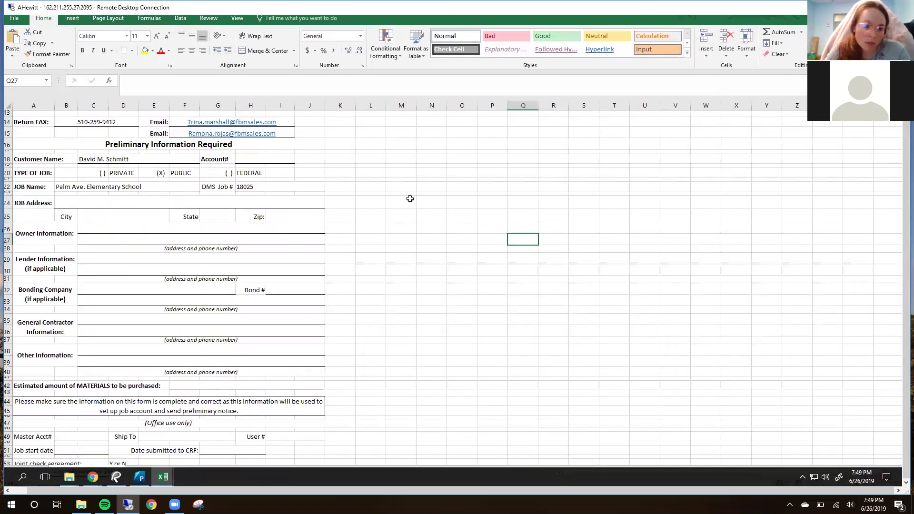
click(94, 205)
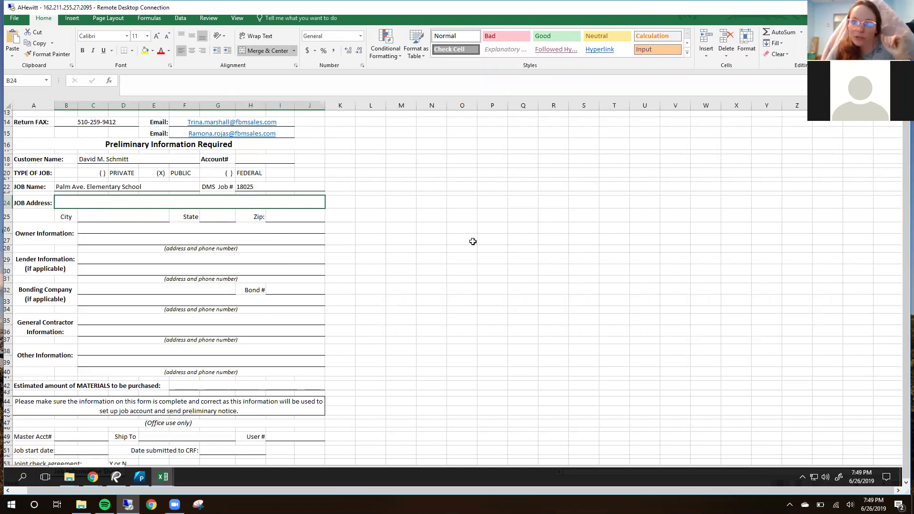
Step: Log in to PlanGrid and open the Palm Avenue School project found by searching 'palm'
mouse_move(97, 477)
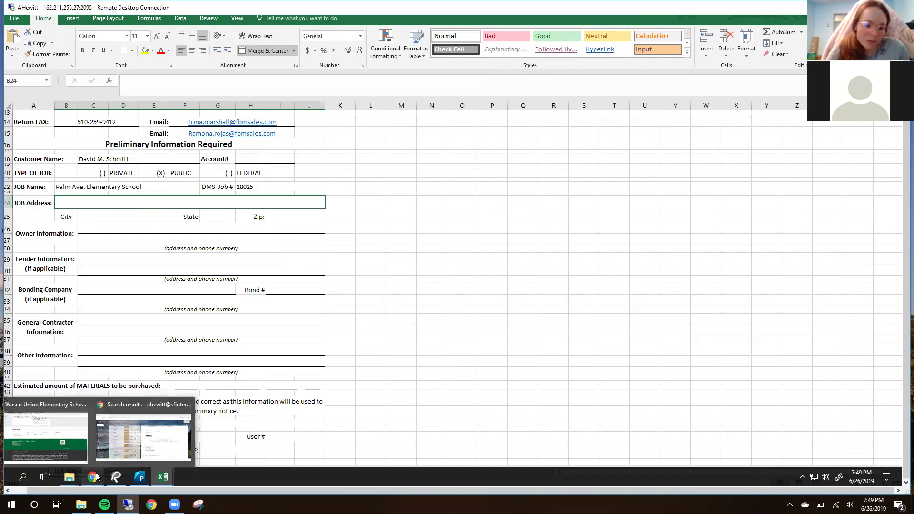
click(144, 437)
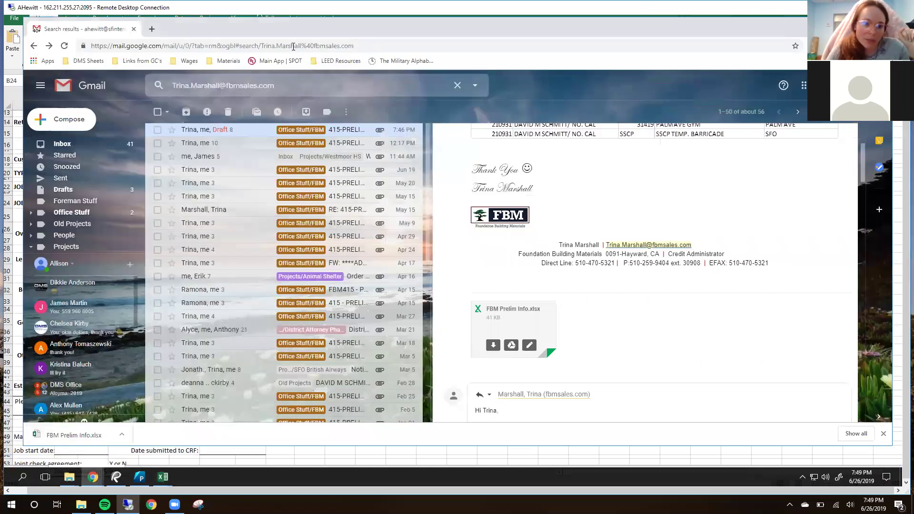
click(151, 30)
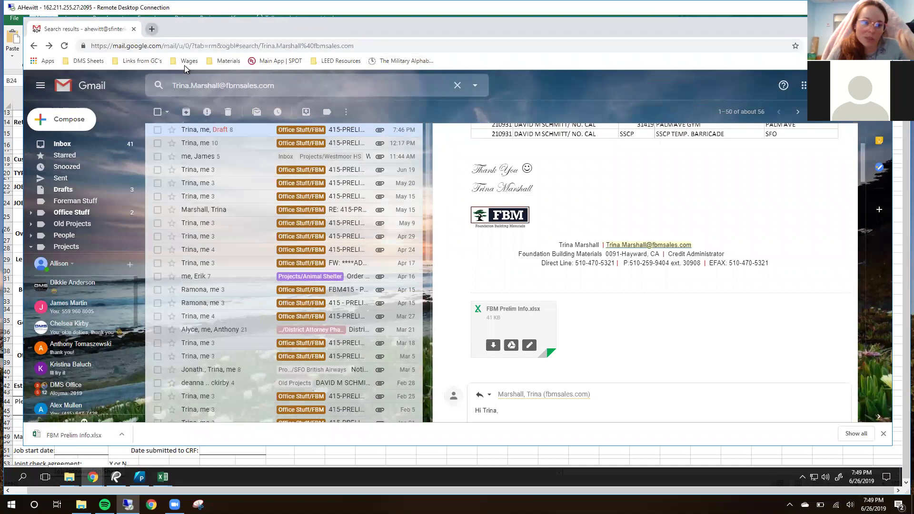
text(pla)
click(186, 67)
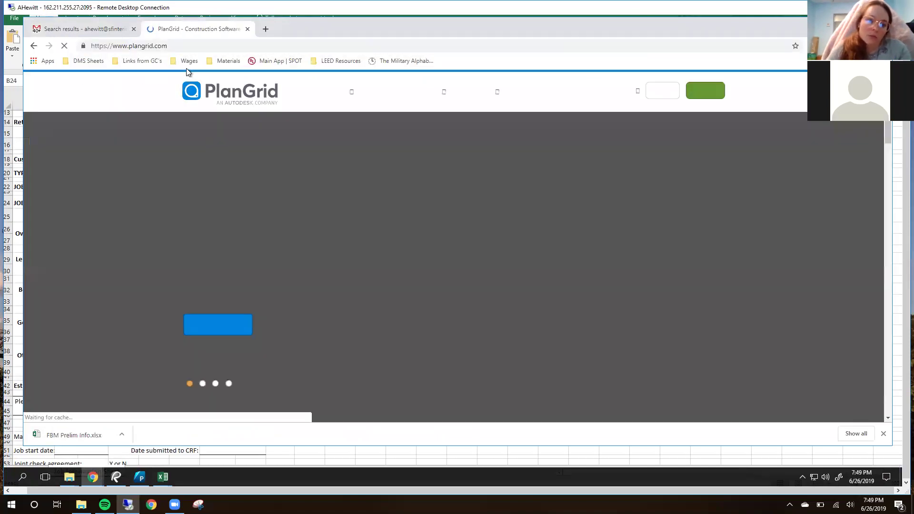
click(659, 90)
drag(370, 30, 347, 27)
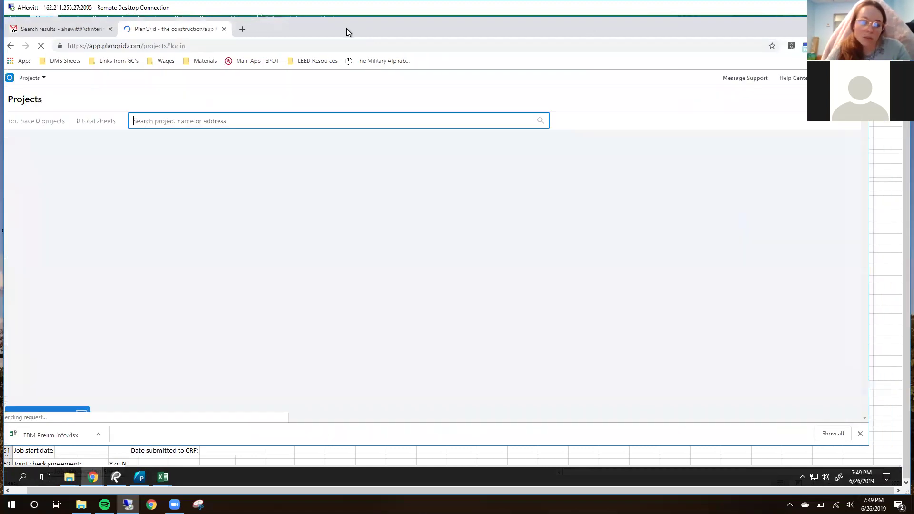
text(p)
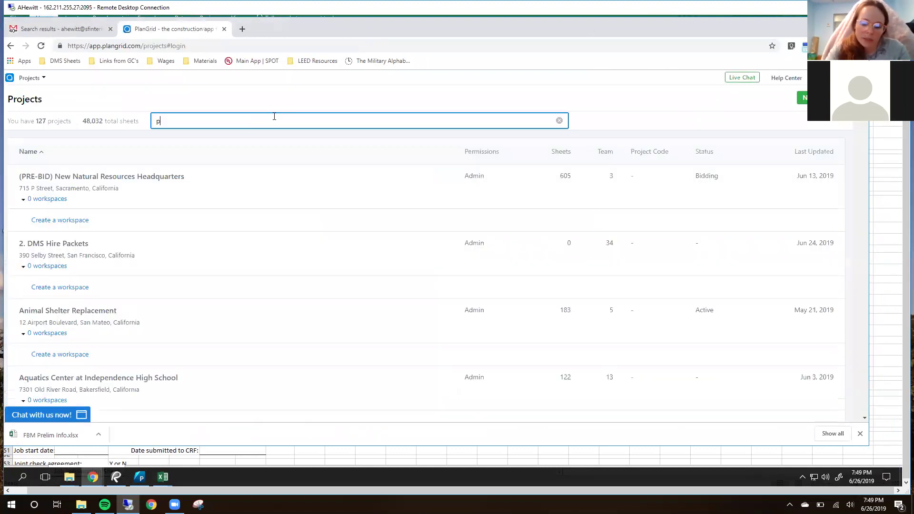
text(alm)
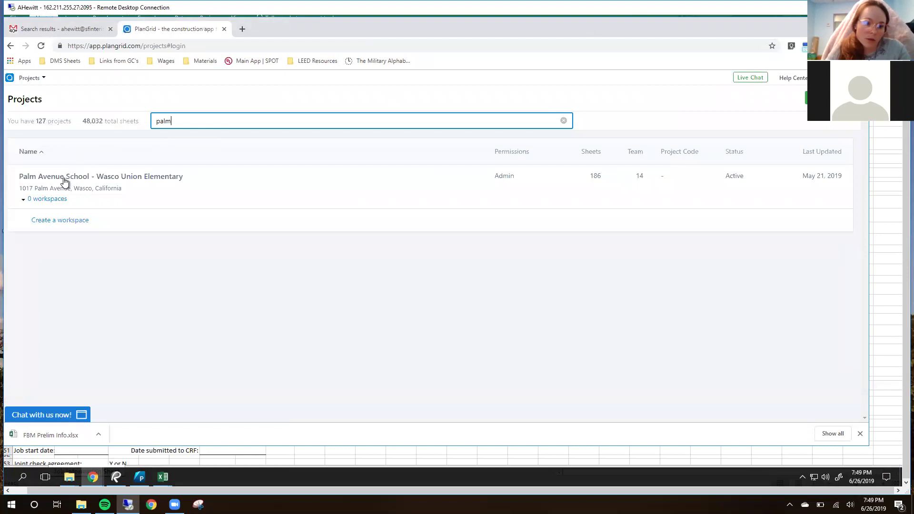
click(92, 182)
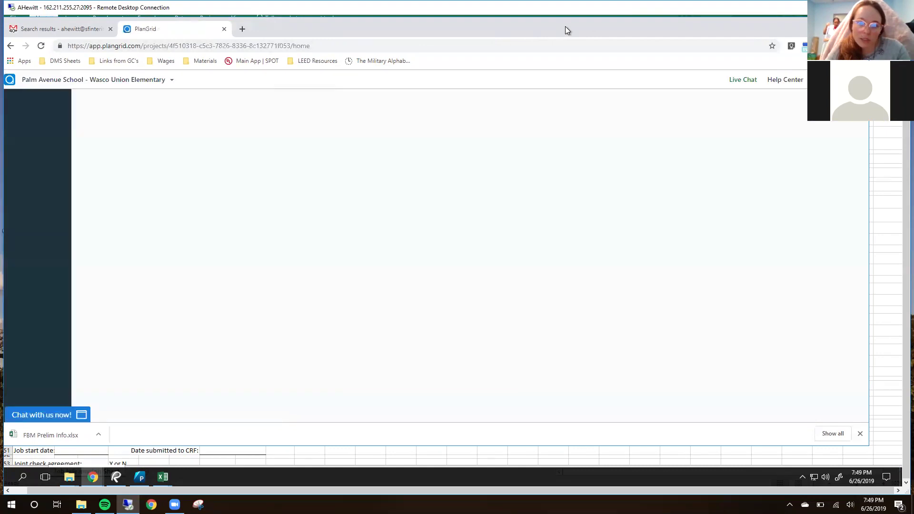
Step: Copy the project's site address from PlanGrid and go back to the Excel form
double_click(473, 35)
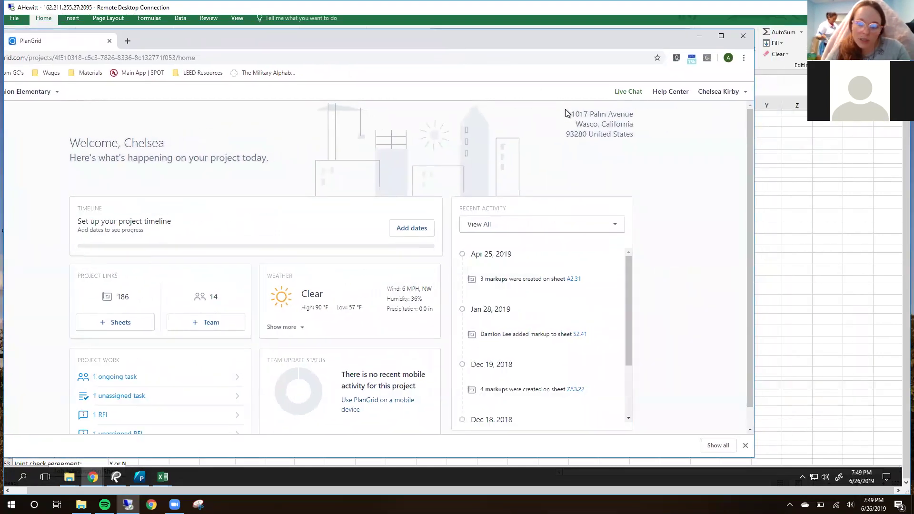
drag(572, 114, 634, 136)
right_click(613, 126)
click(628, 135)
mouse_move(163, 478)
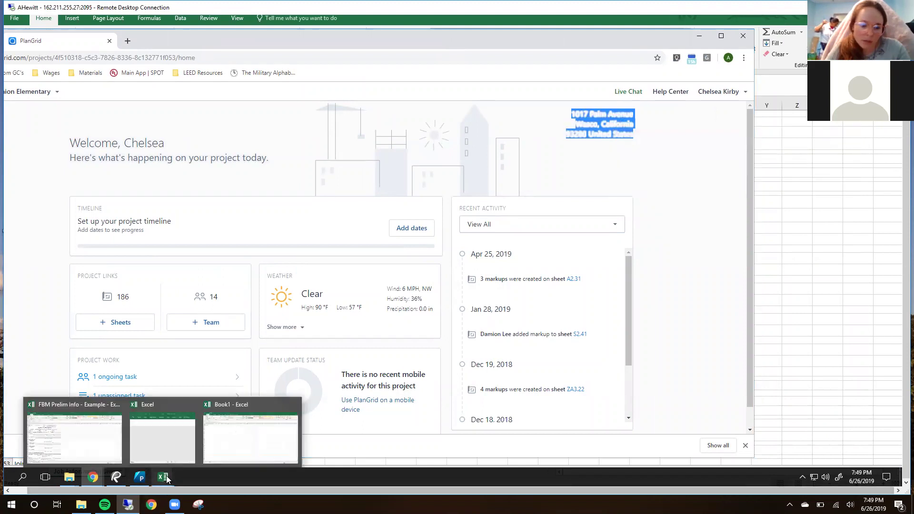
click(66, 434)
Step: Paste the address into spare cell M28 and move '1017 Palm Avenue' into JOB Address
click(402, 240)
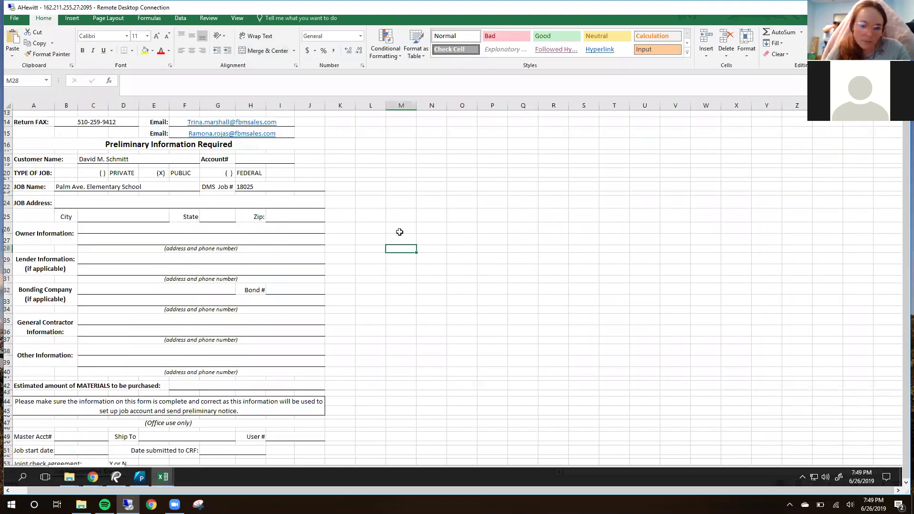
right_click(401, 238)
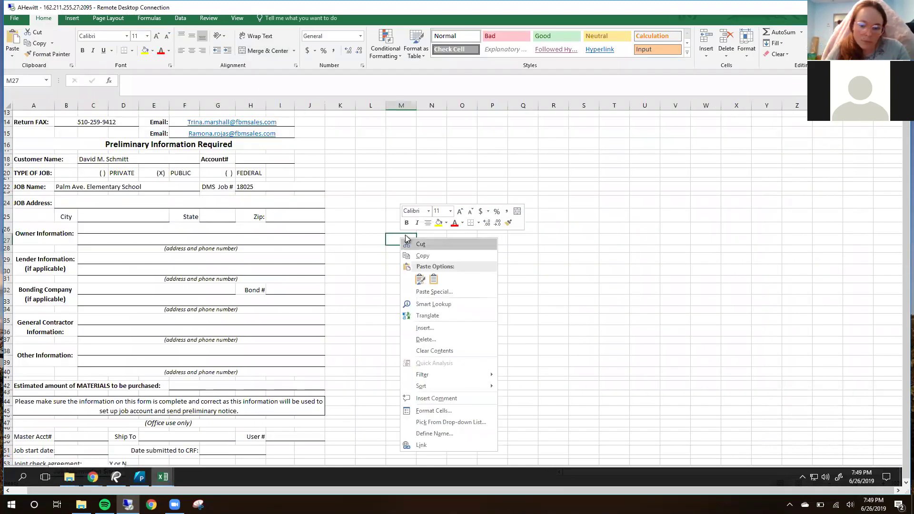
click(420, 278)
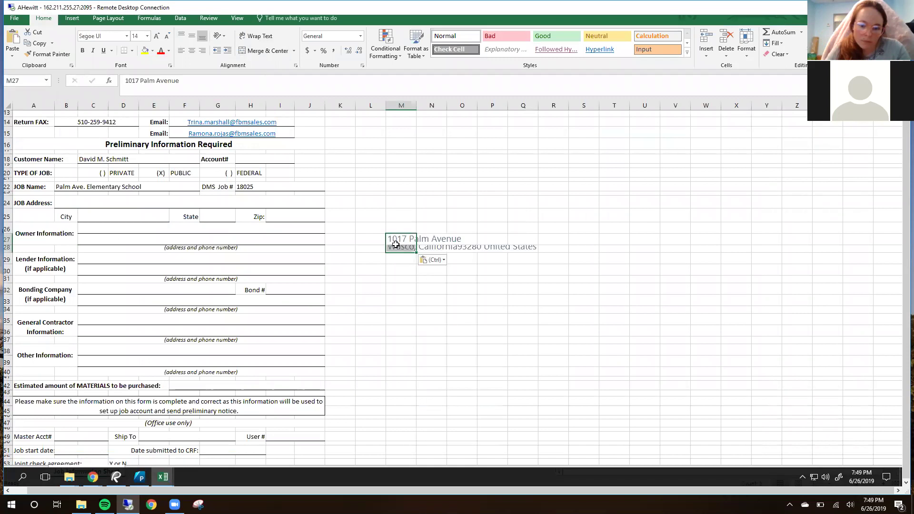
drag(215, 80, 112, 78)
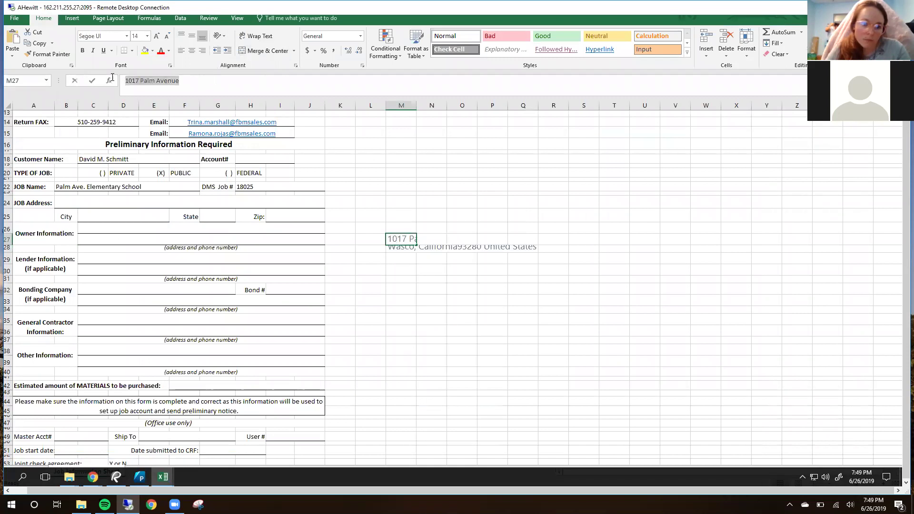
key(ctrl+x)
click(90, 200)
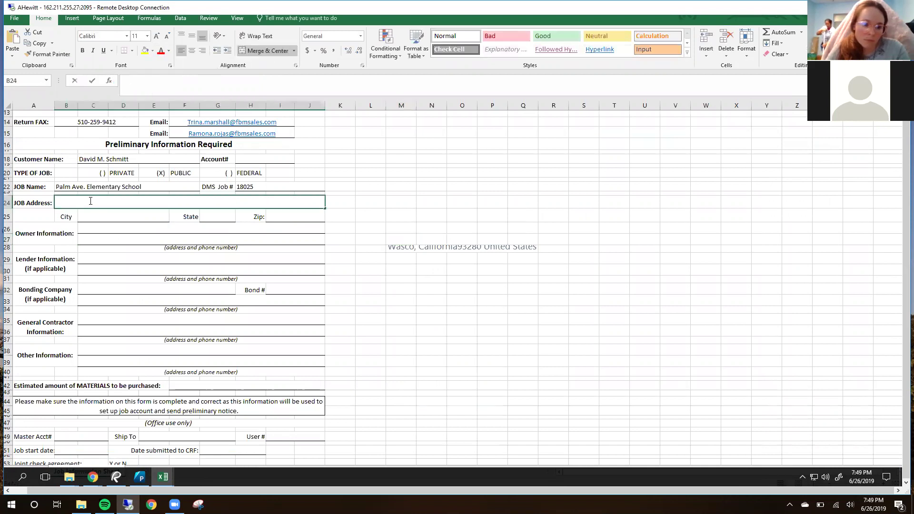
key(ctrl+v)
click(429, 229)
Step: Fill the City with Wasco and the State with California from the pasted address
click(412, 248)
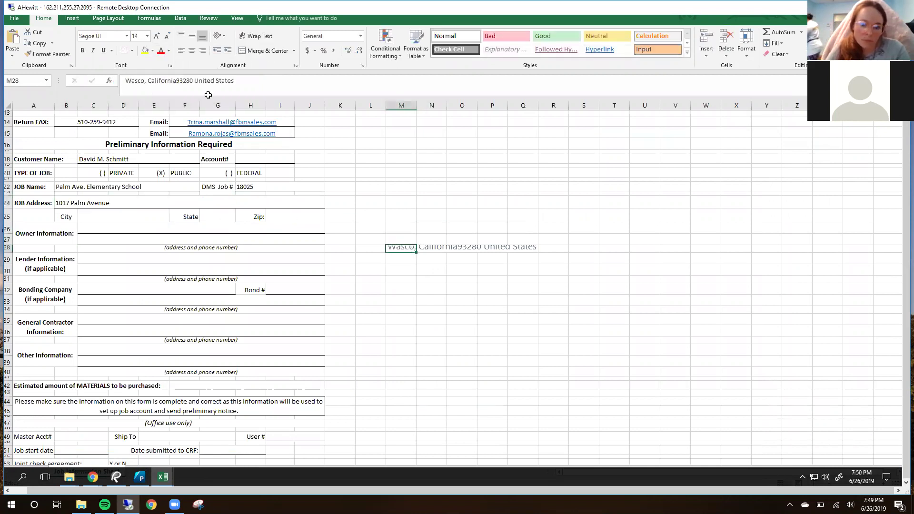
drag(145, 81, 98, 85)
key(ctrl+x)
click(103, 213)
key(ctrl+v)
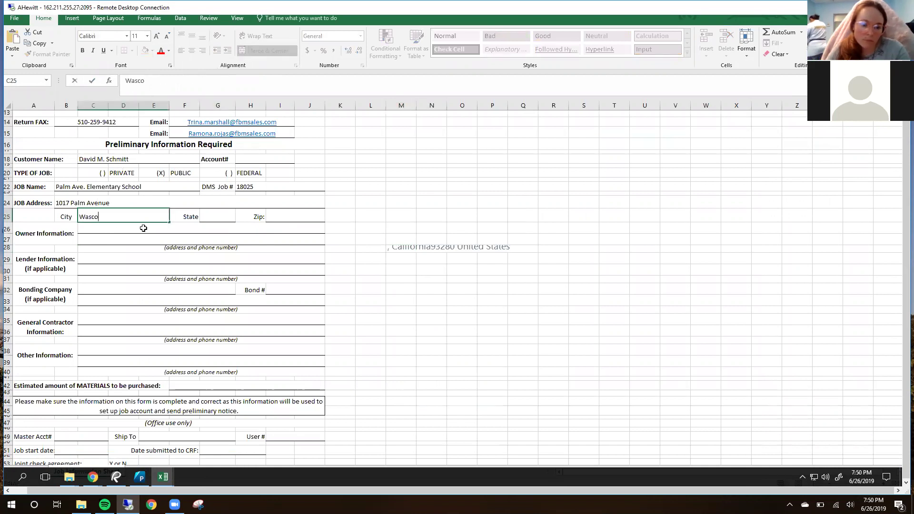
click(401, 248)
drag(157, 80, 130, 83)
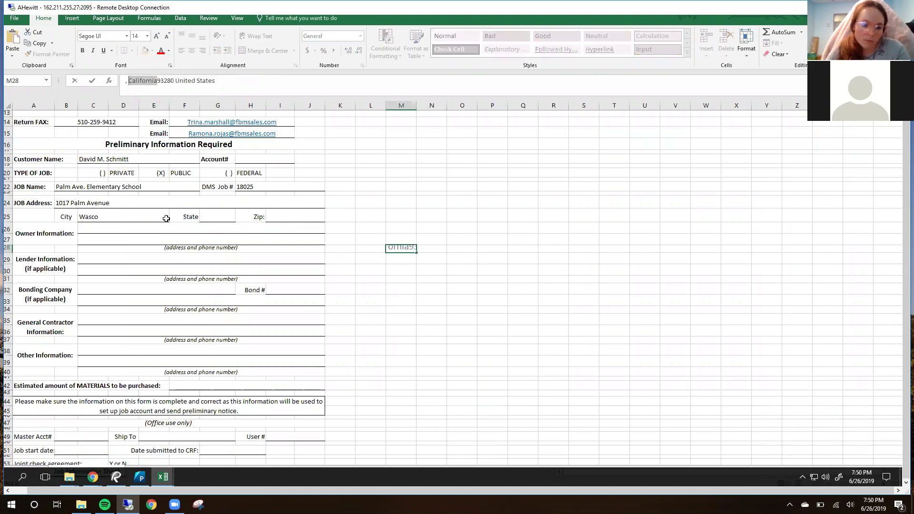
key(ctrl+c)
click(209, 212)
key(ctrl+v)
Step: Fill the Zip field I25 with 93280
click(401, 248)
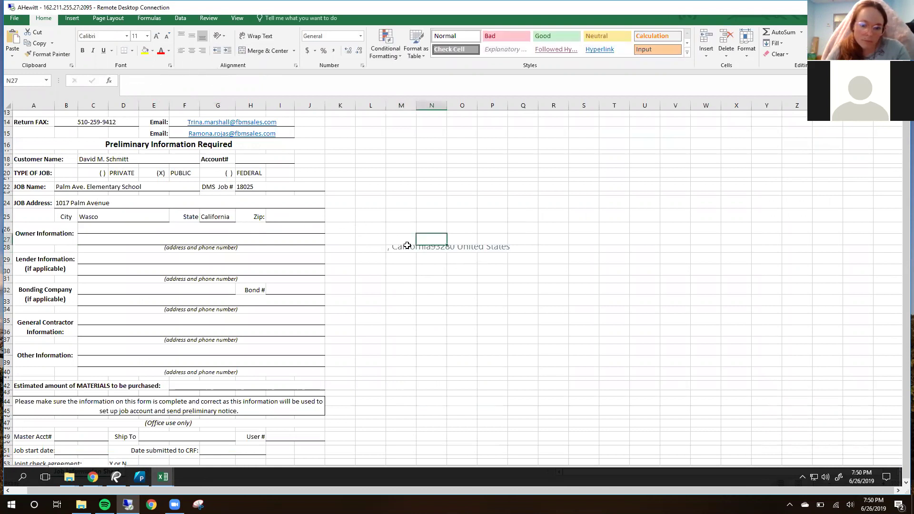
click(169, 81)
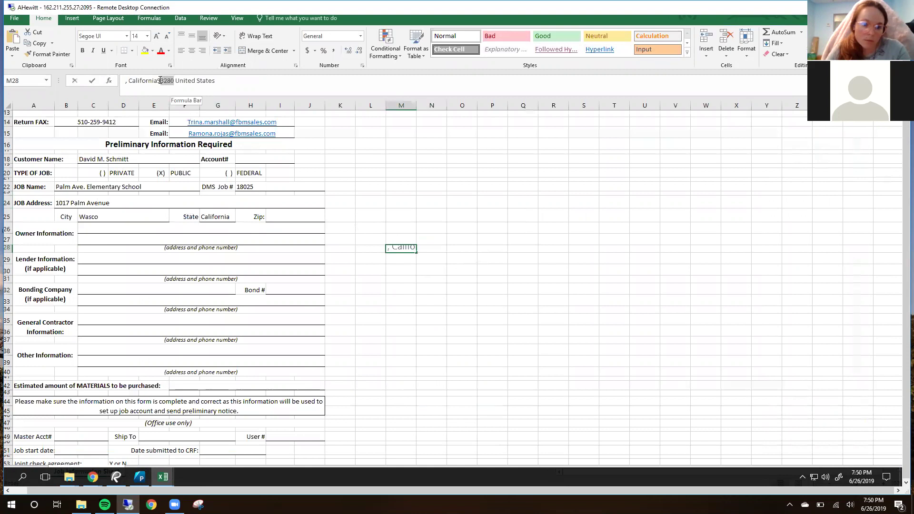
drag(159, 80, 157, 81)
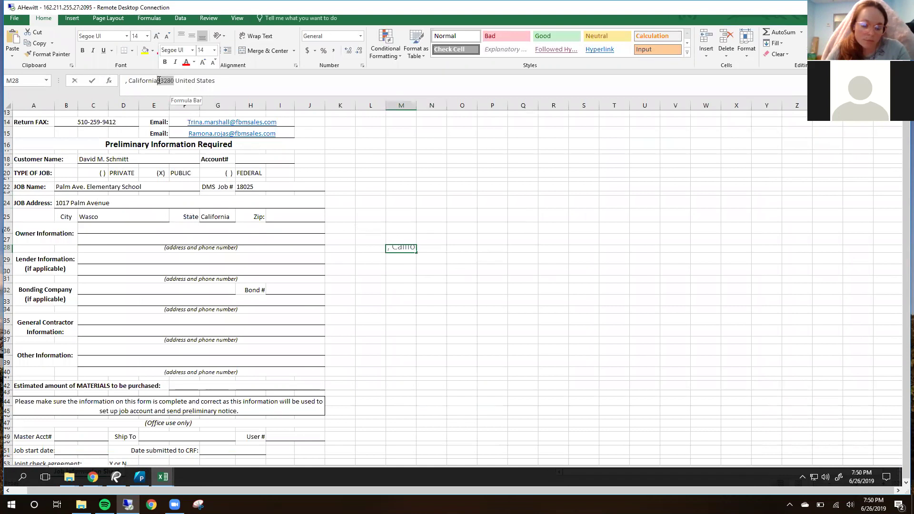
key(ctrl+c)
click(287, 215)
key(ctrl+v)
click(438, 217)
Step: Clear the leftover address text from cell M28
click(388, 247)
key(BackSpace)
click(366, 266)
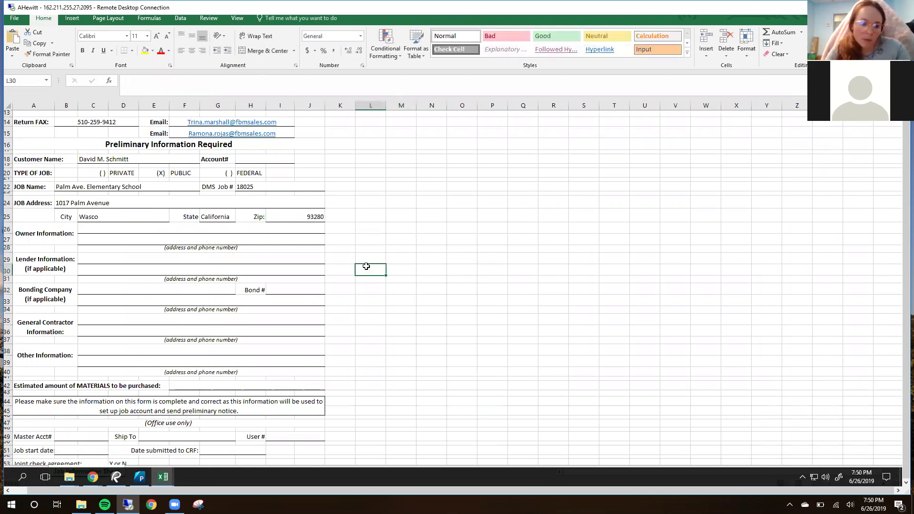
click(419, 255)
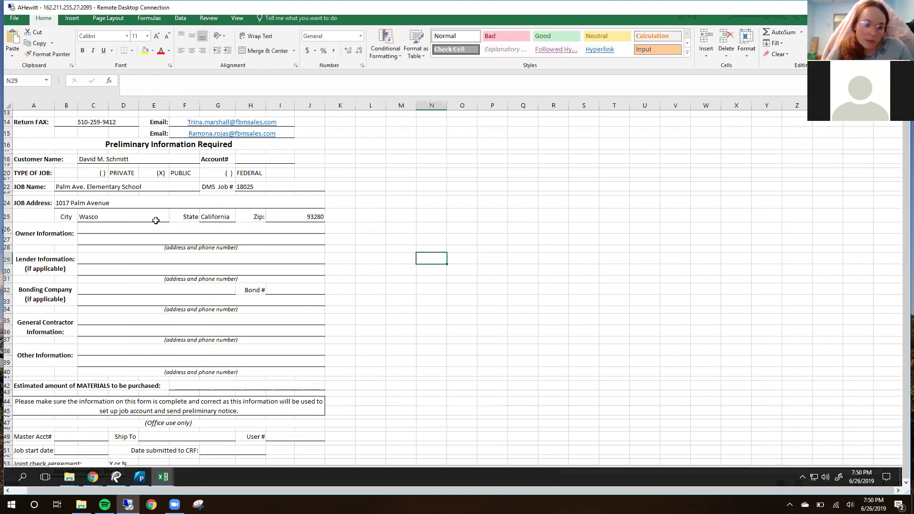
scroll(97, 229, down, 1)
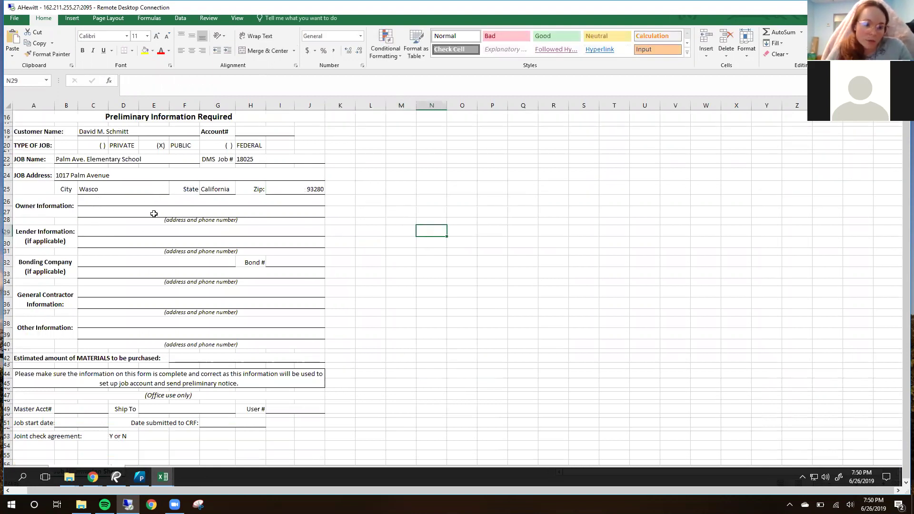
click(121, 200)
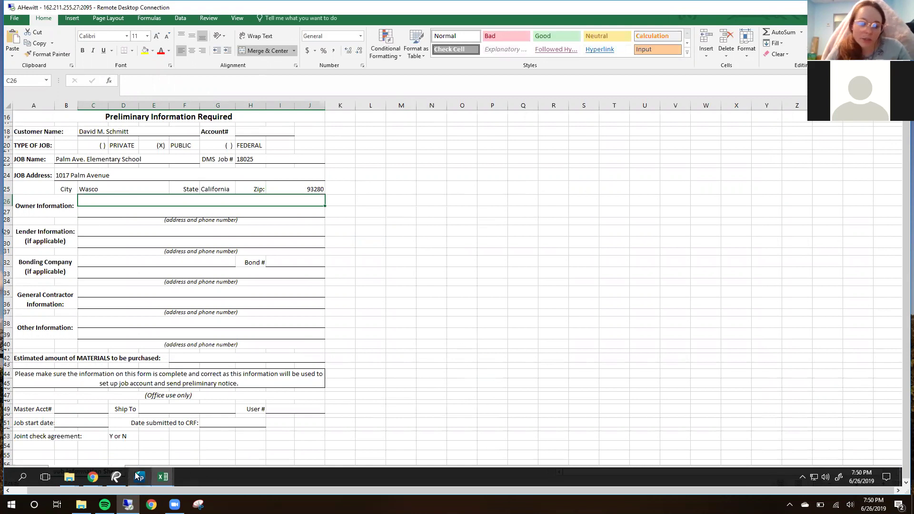
Step: Bring up the fully executed contract agreement in Bluebeam Revu and scroll to the owner name
click(116, 477)
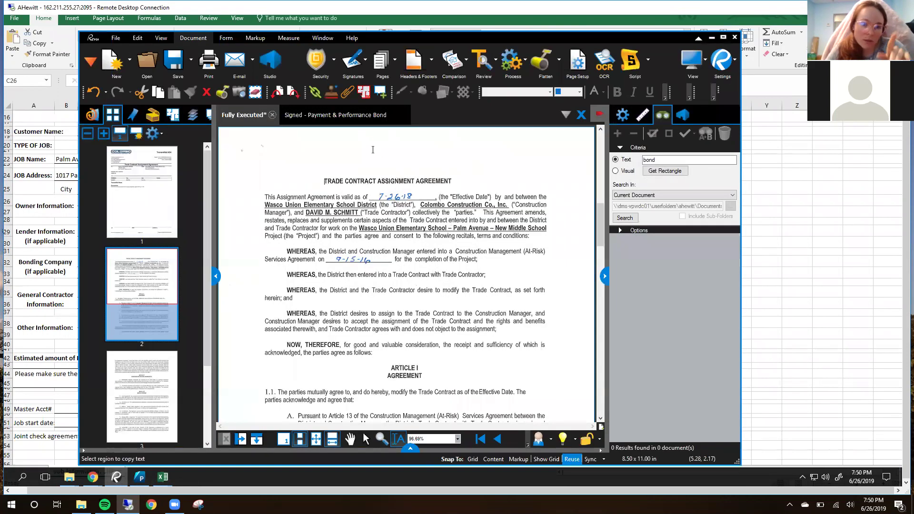
click(316, 117)
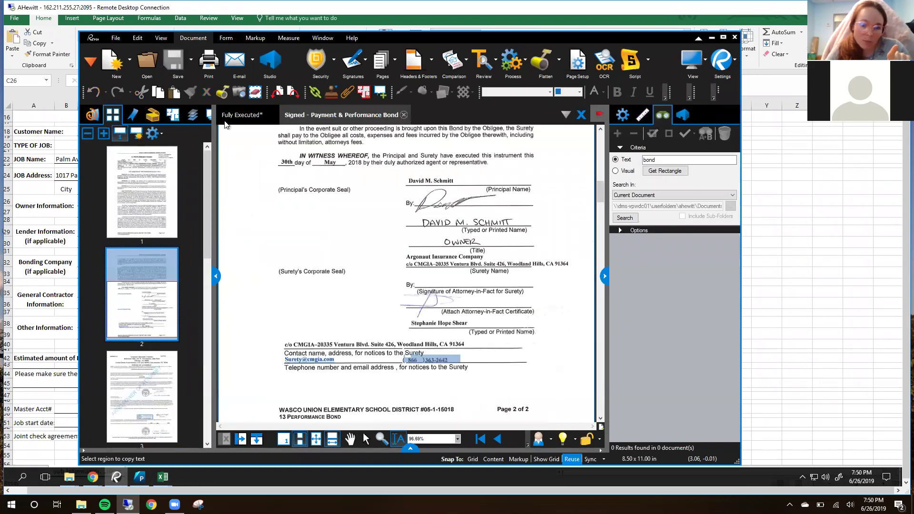
click(236, 120)
scroll(467, 257, up, 10)
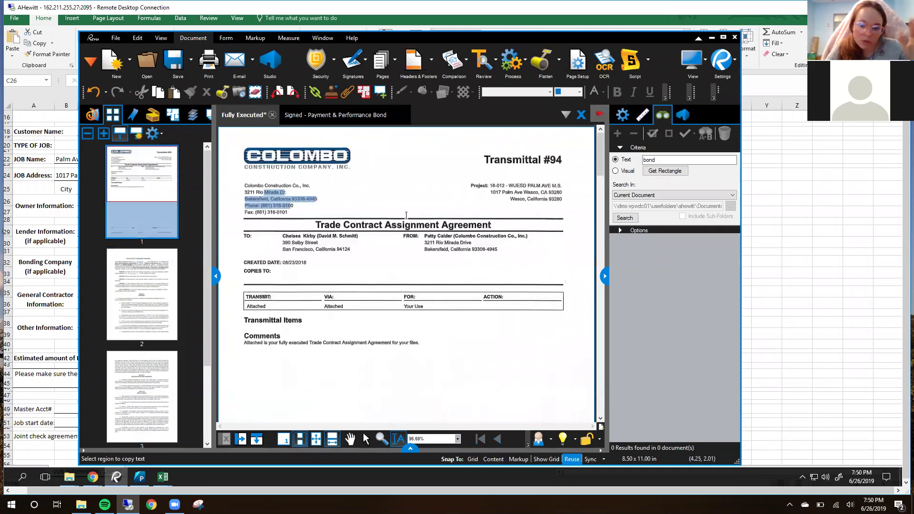
click(406, 215)
scroll(406, 216, down, 10)
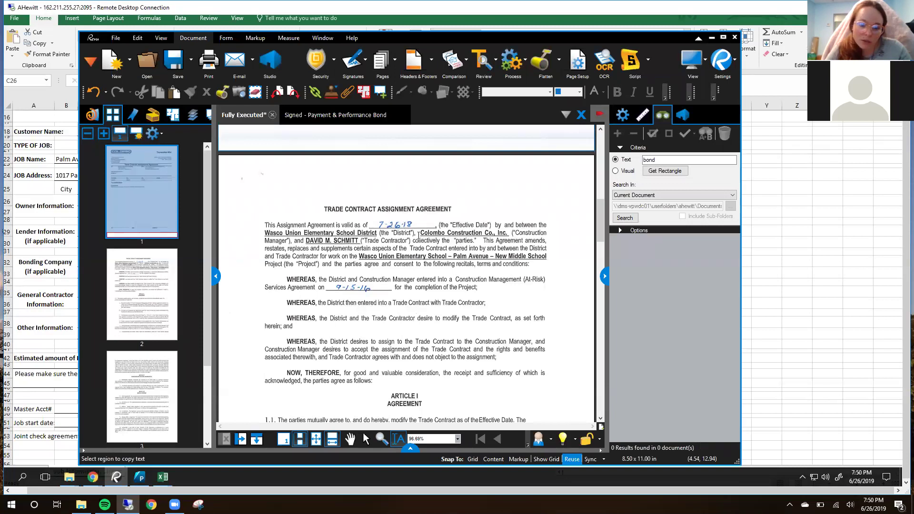
scroll(418, 235, down, 1)
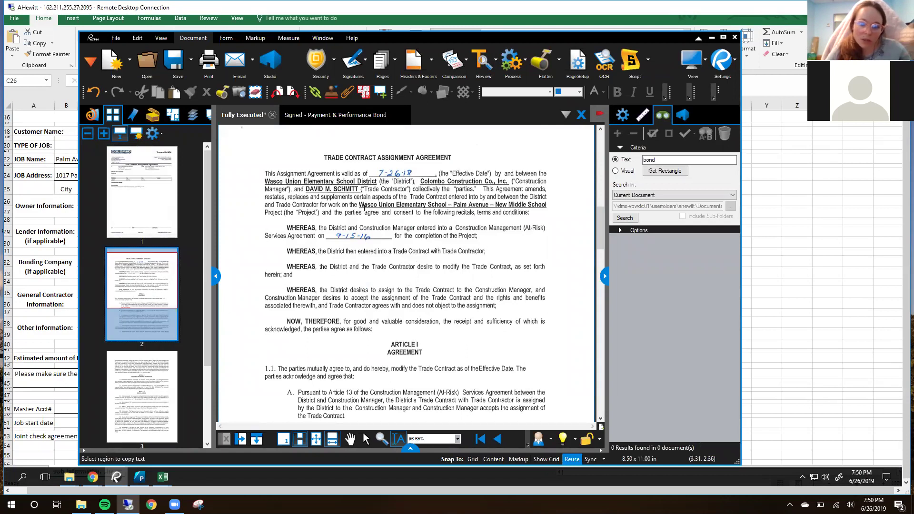
Step: Copy 'Wasco Union Elementary School' and paste it into the Owner Information line C26
drag(360, 205, 446, 205)
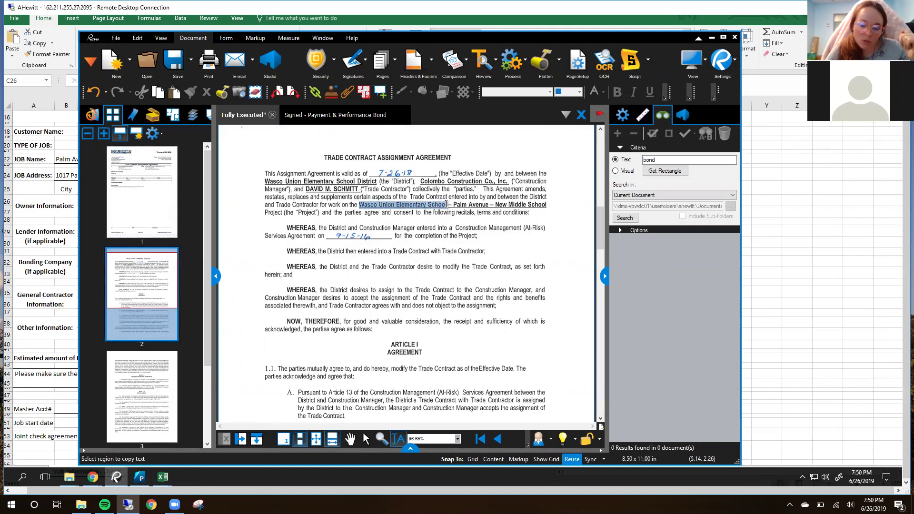
right_click(447, 205)
click(473, 260)
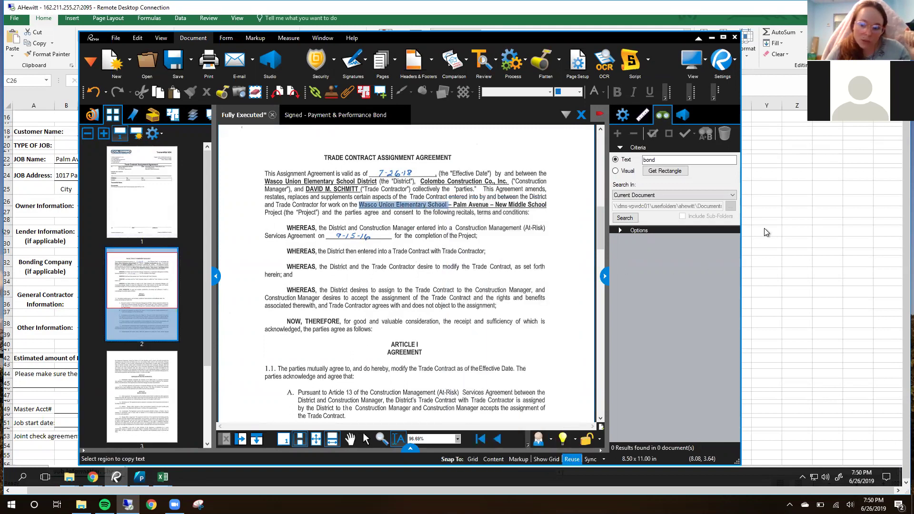
click(284, 200)
double_click(137, 197)
key(ctrl+v)
Step: Delete the stray 'e' so C26 reads 'Wasco Union Elementary School'
key(Return)
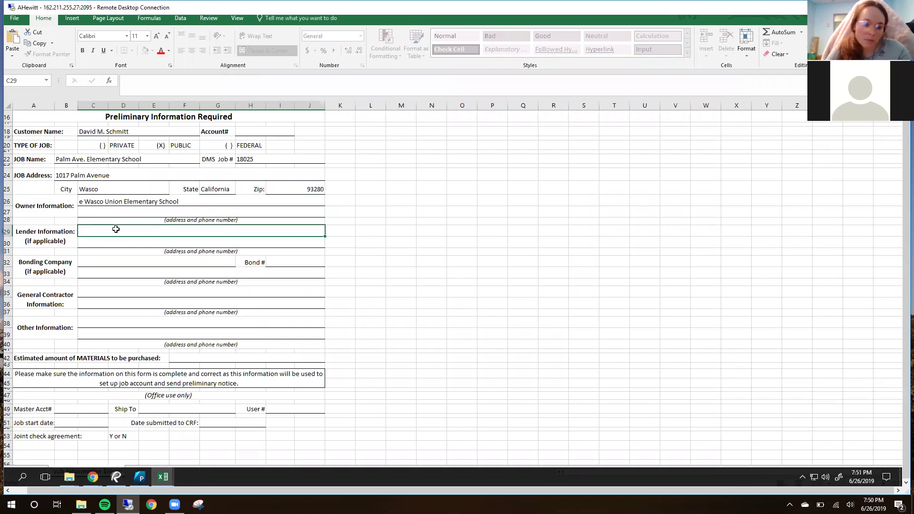
key(Up)
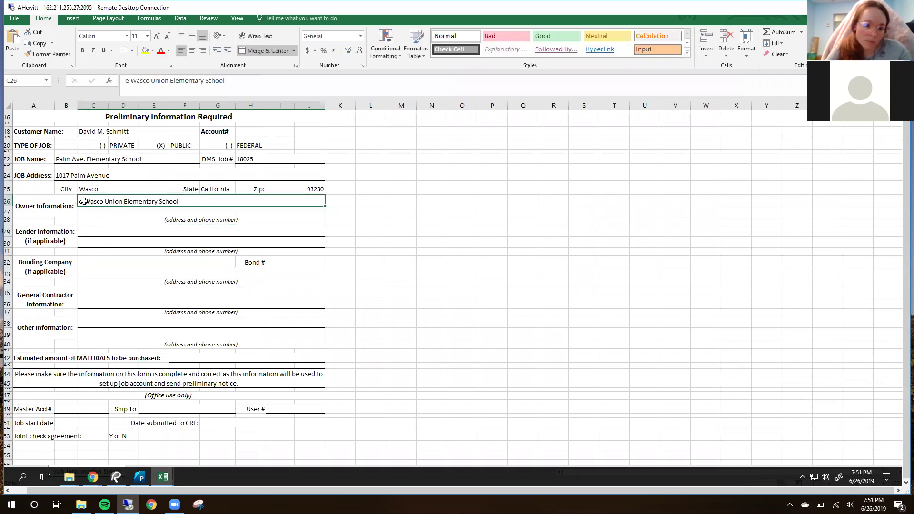
double_click(85, 202)
key(BackSpace)
key(BackSpace)
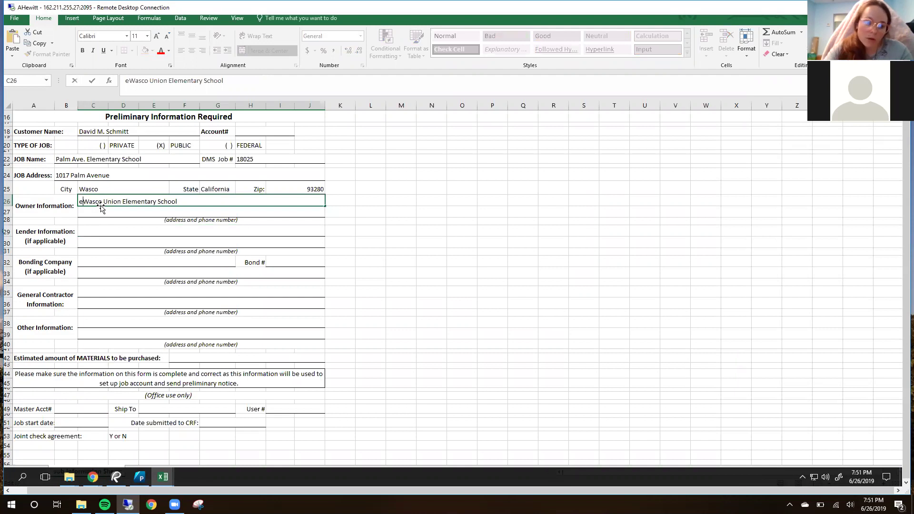
key(Return)
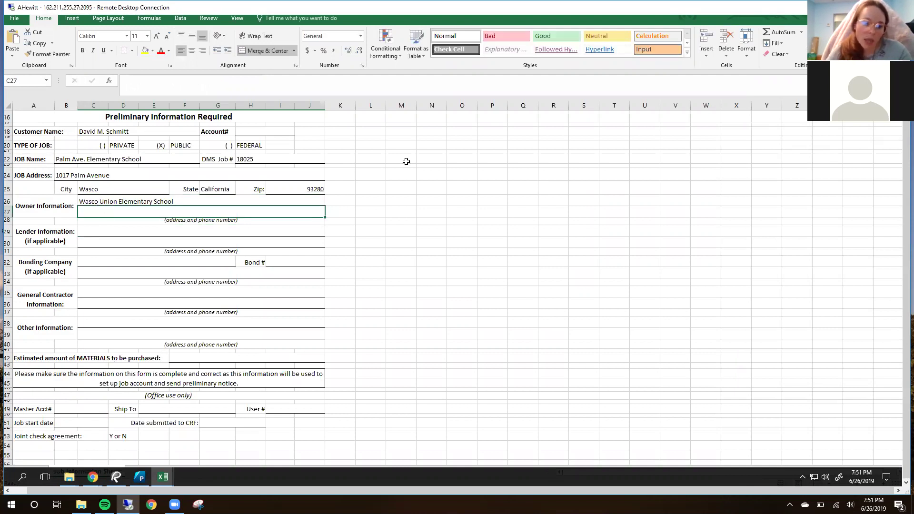
click(118, 480)
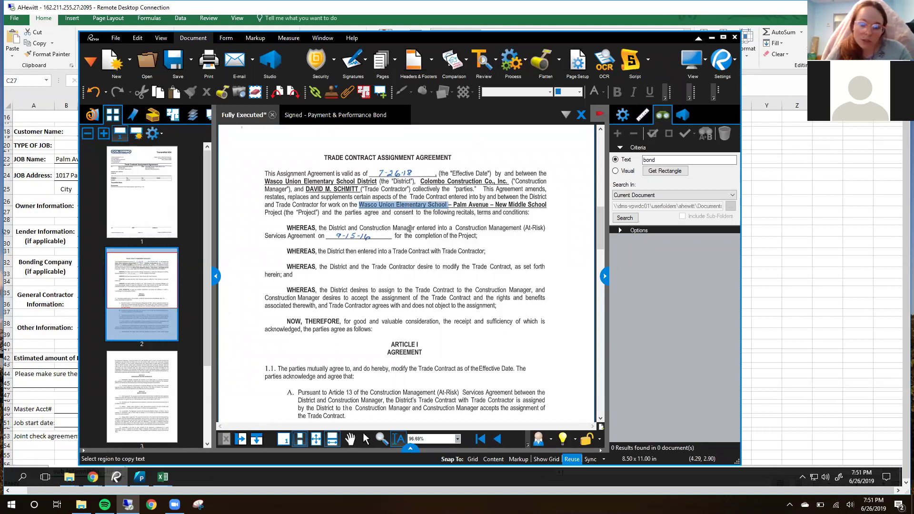
key(alt+Tab)
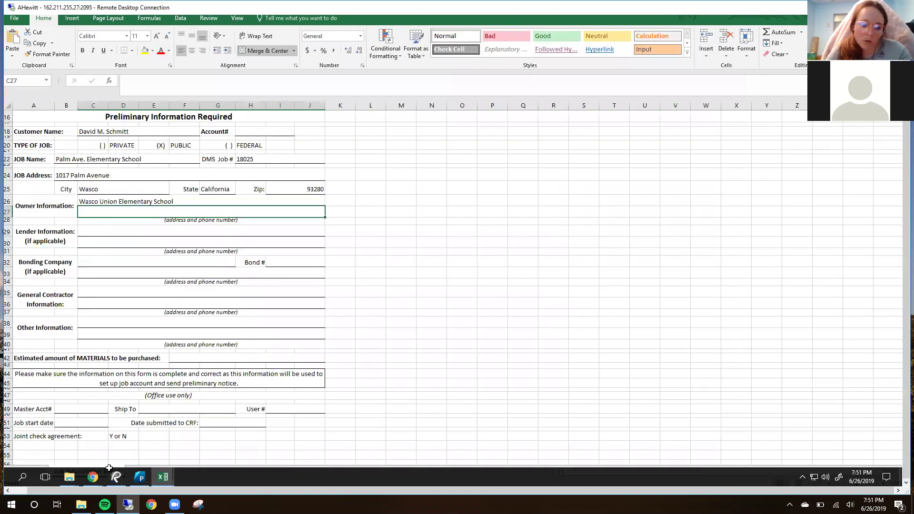
Step: Copy the district office address and phone from the Wasco district website footer, then return to the workbook
mouse_move(93, 477)
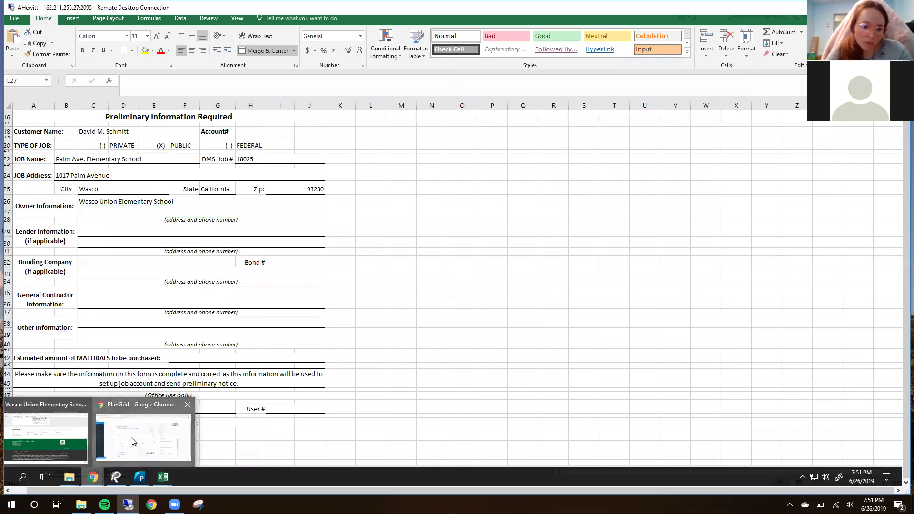
click(131, 439)
mouse_move(91, 476)
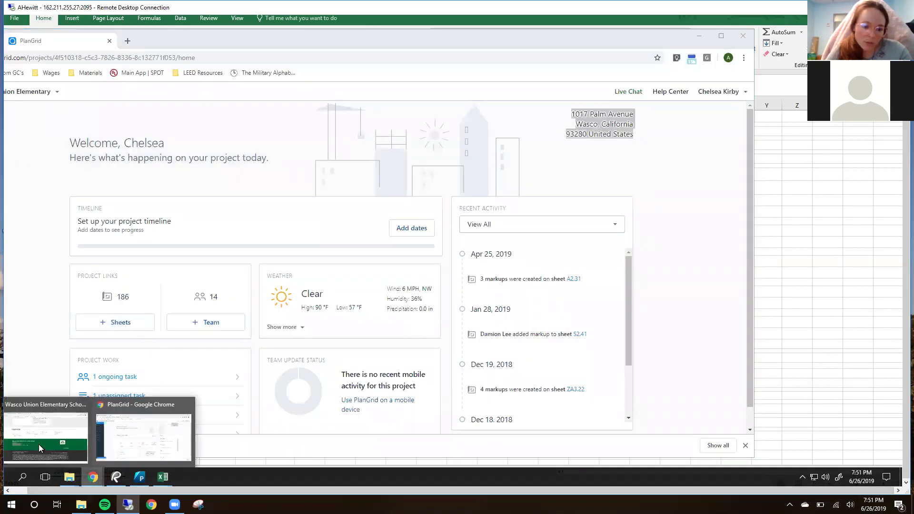
click(38, 445)
scroll(252, 224, up, 10)
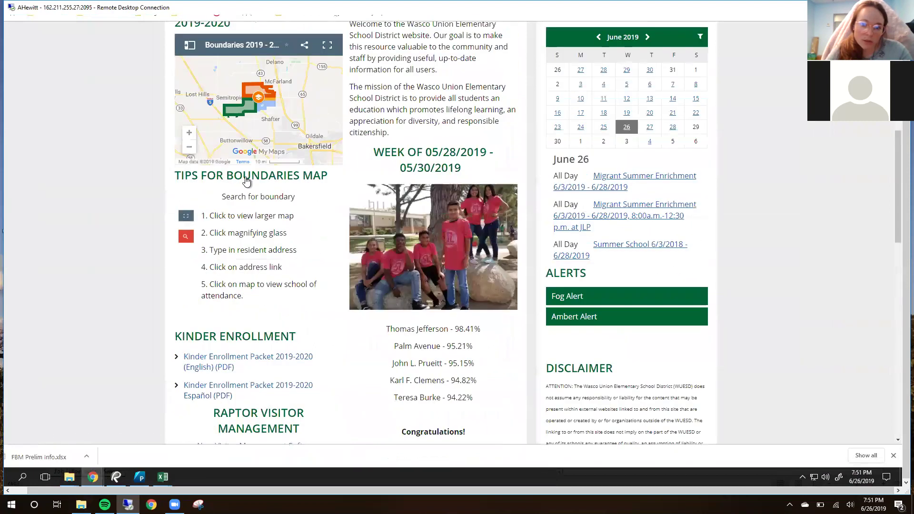
scroll(246, 181, up, 8)
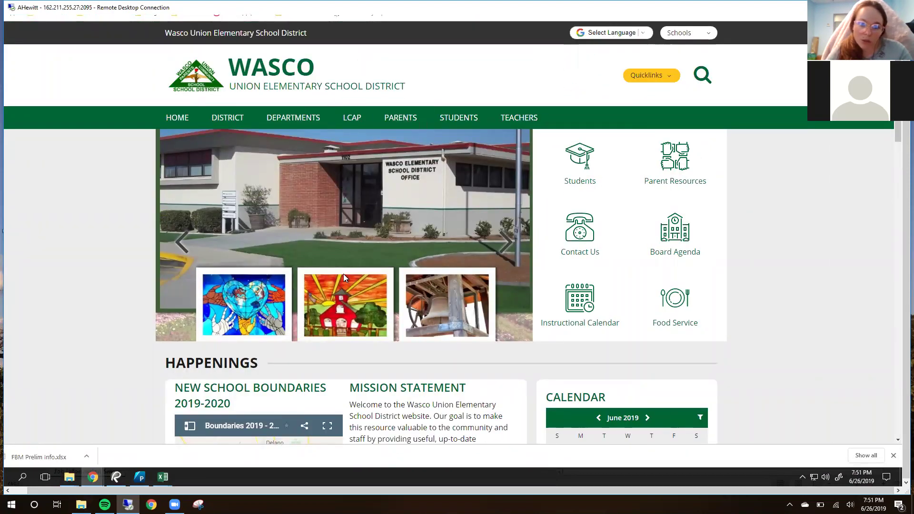
scroll(353, 301, down, 10)
scroll(358, 313, down, 9)
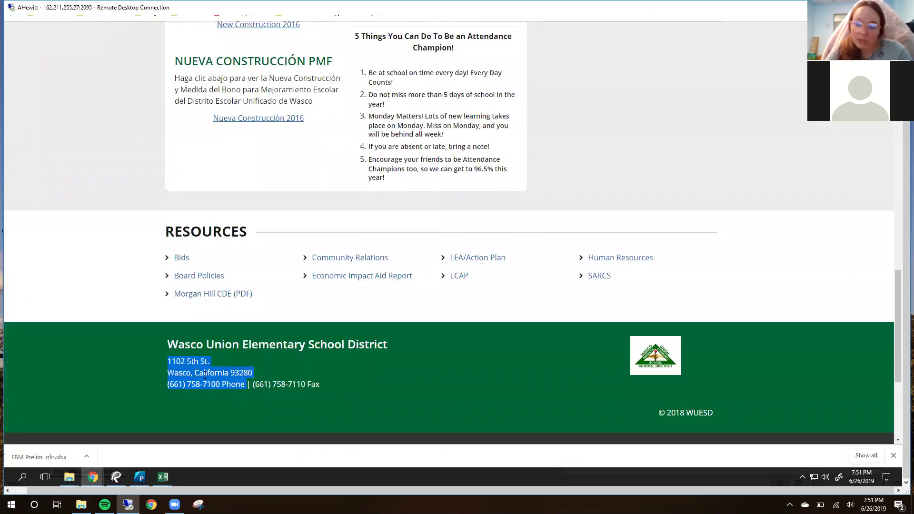
right_click(202, 376)
click(207, 381)
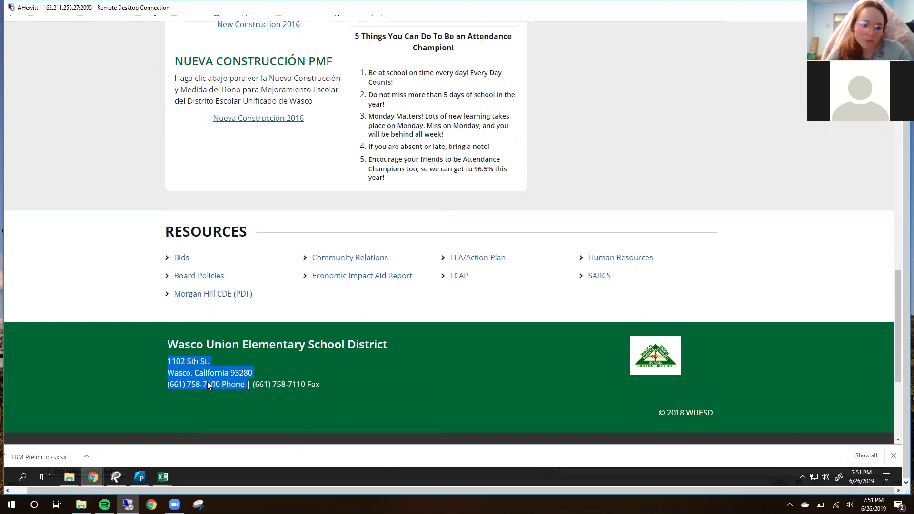
click(164, 477)
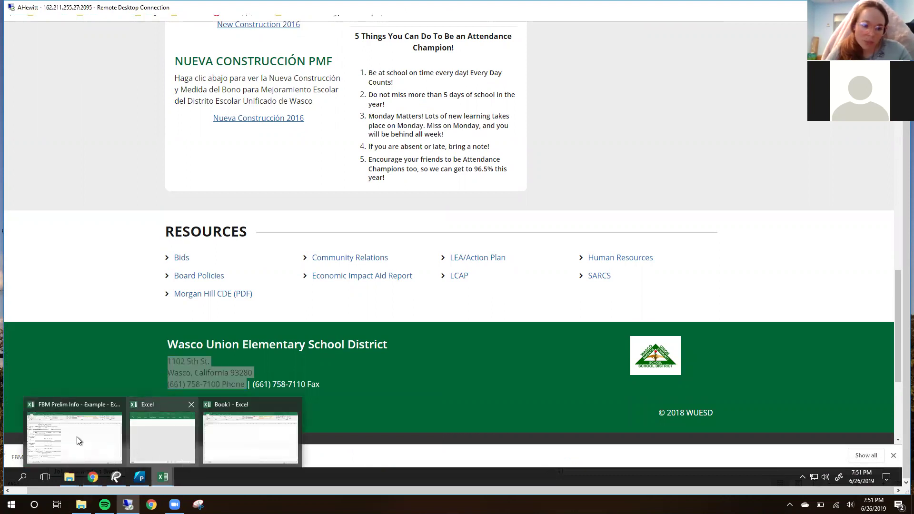
click(76, 436)
Step: Paste the district address into C27 on one line, with a semicolon before the phone number
double_click(121, 214)
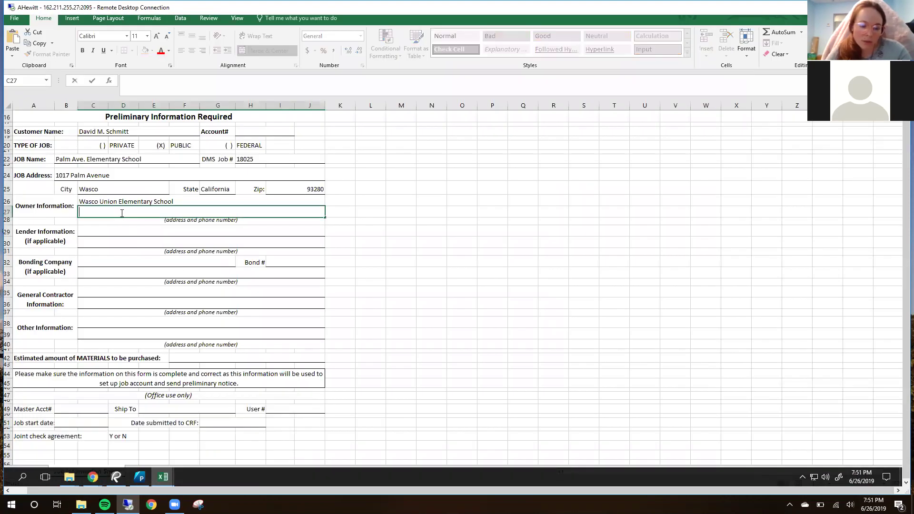
key(ctrl+v)
click(80, 221)
key(BackSpace)
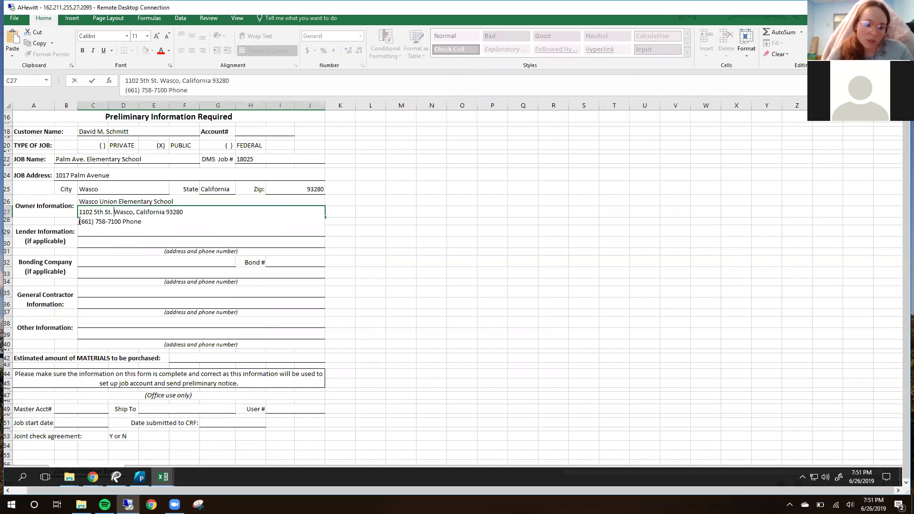
click(81, 222)
key(BackSpace)
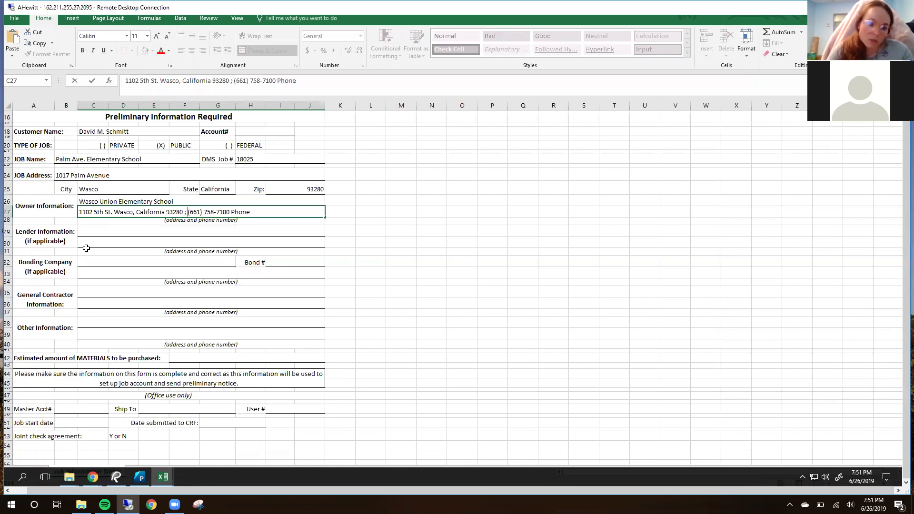
click(495, 240)
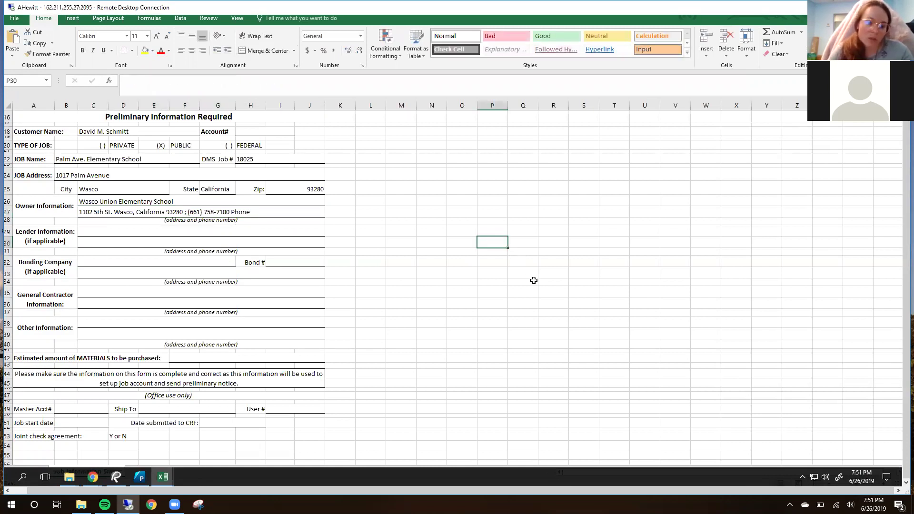
scroll(531, 278, down, 1)
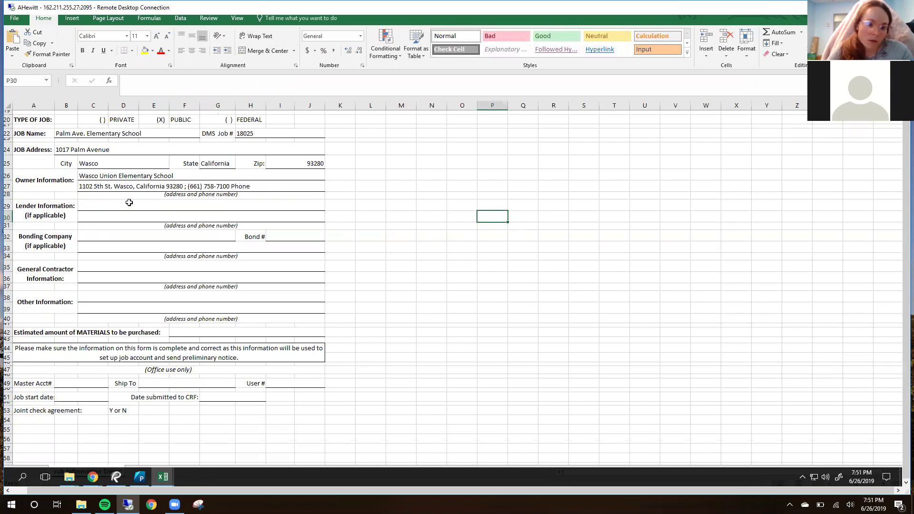
click(58, 207)
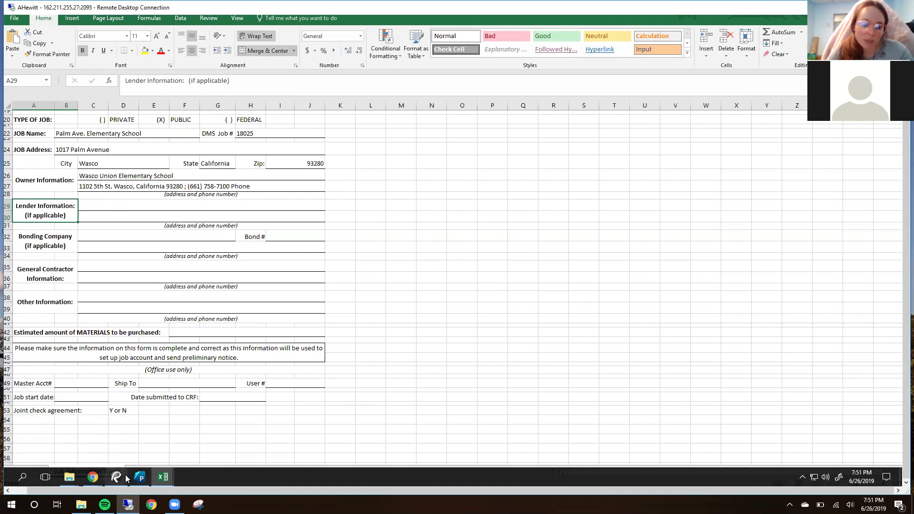
mouse_move(127, 479)
click(116, 438)
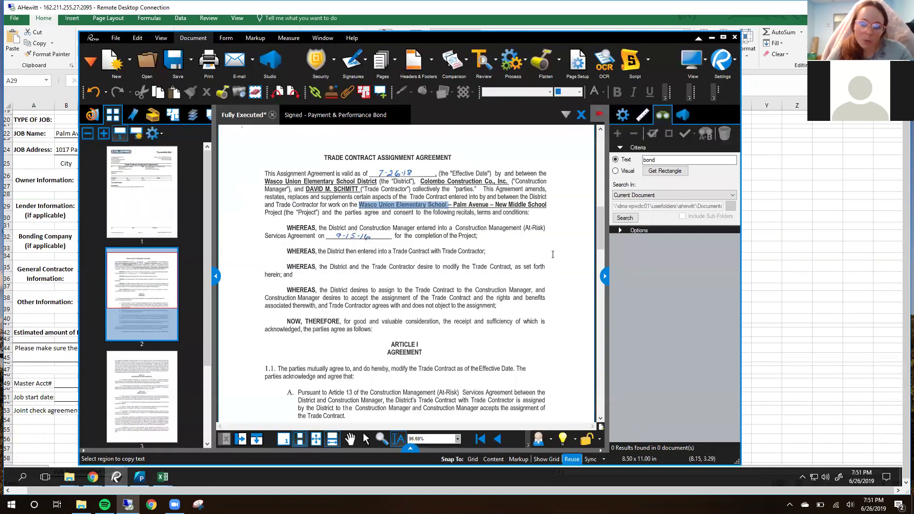
click(543, 239)
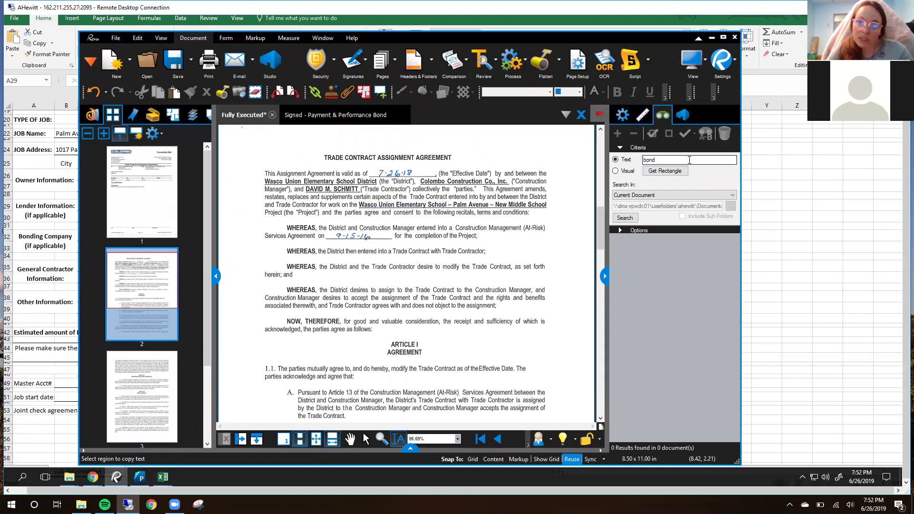
double_click(688, 159)
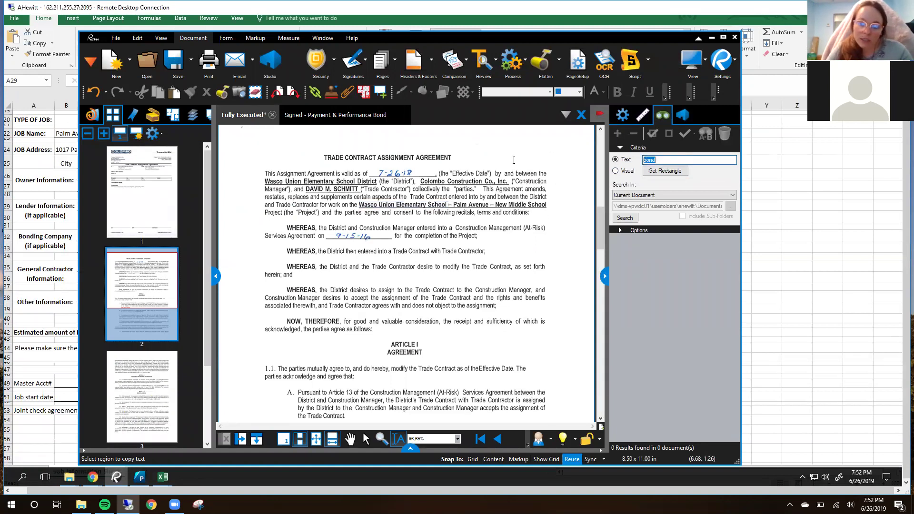
text(lender)
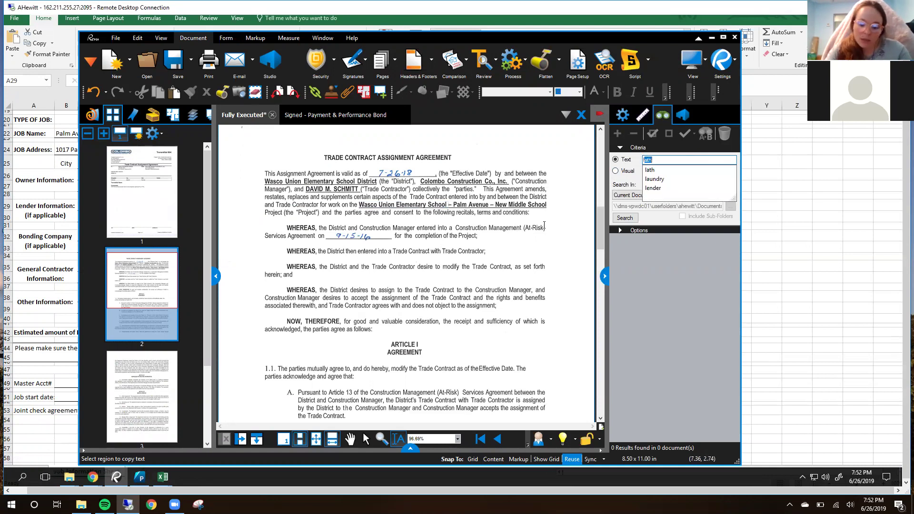
key(Return)
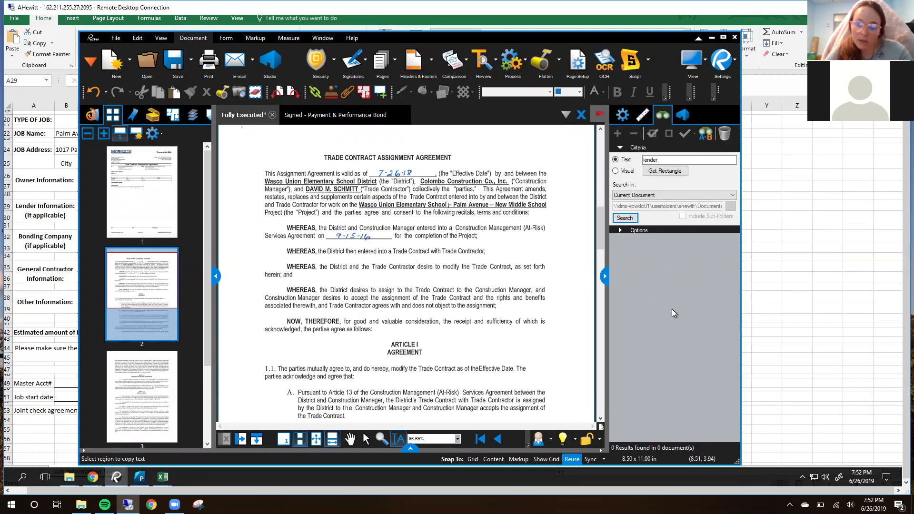
drag(667, 160, 599, 158)
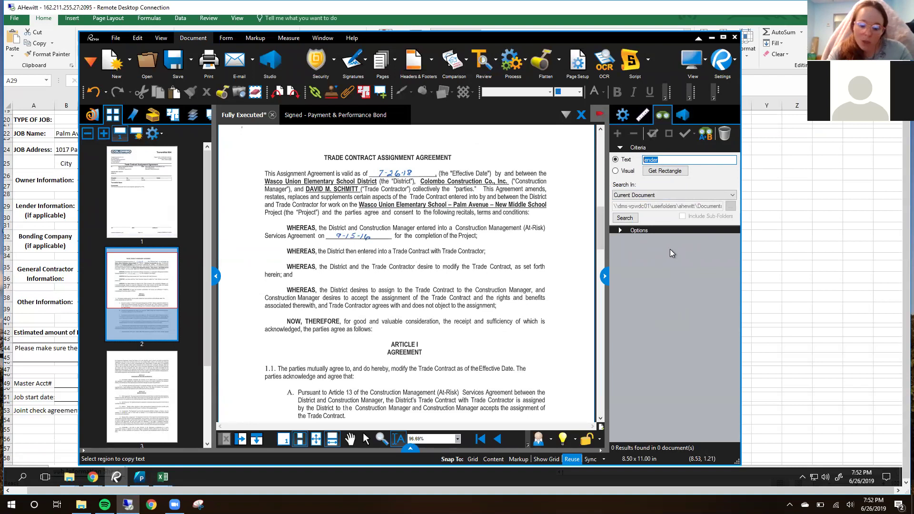
text(bond)
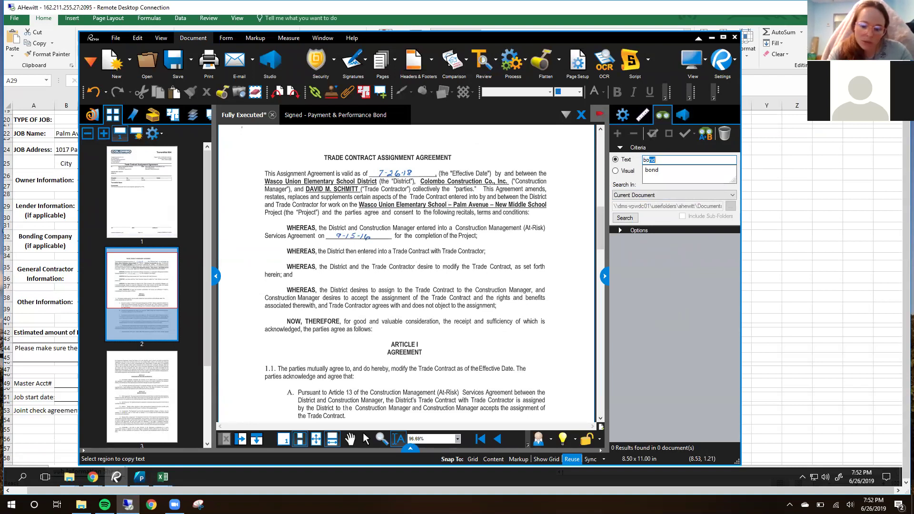
key(Return)
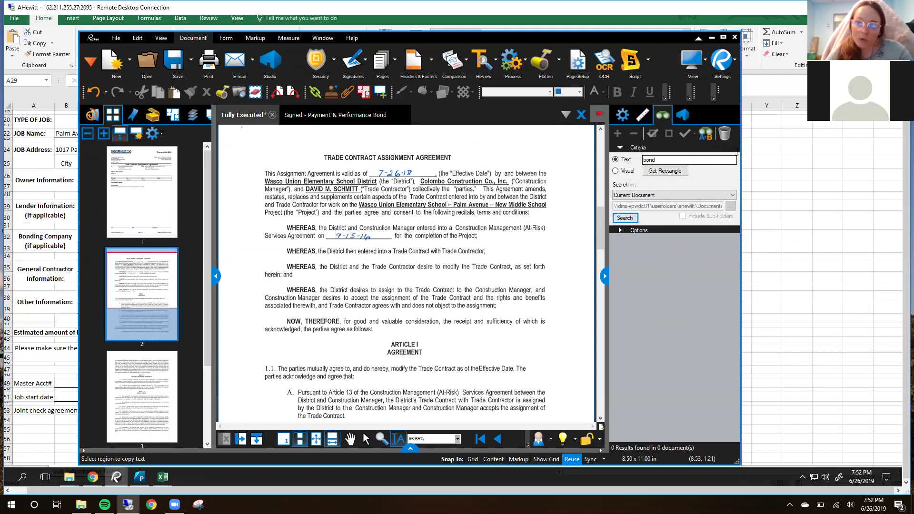
click(712, 37)
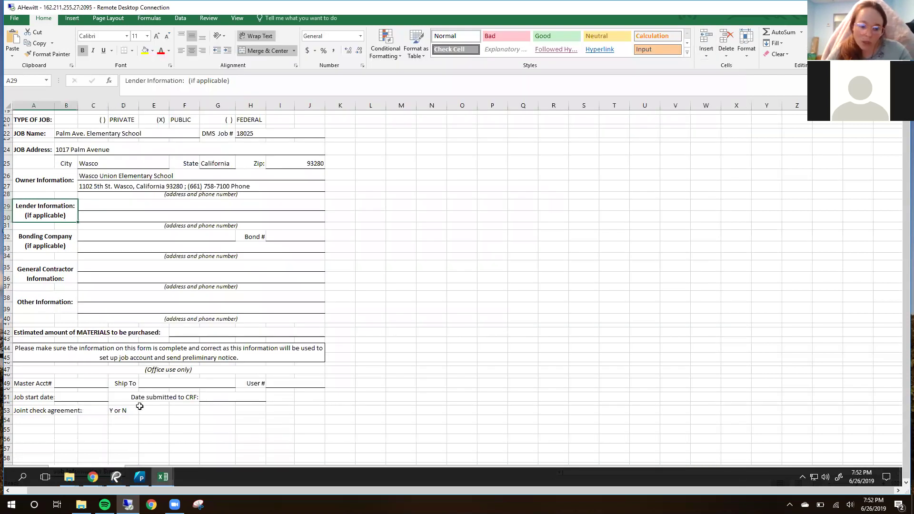
mouse_move(76, 474)
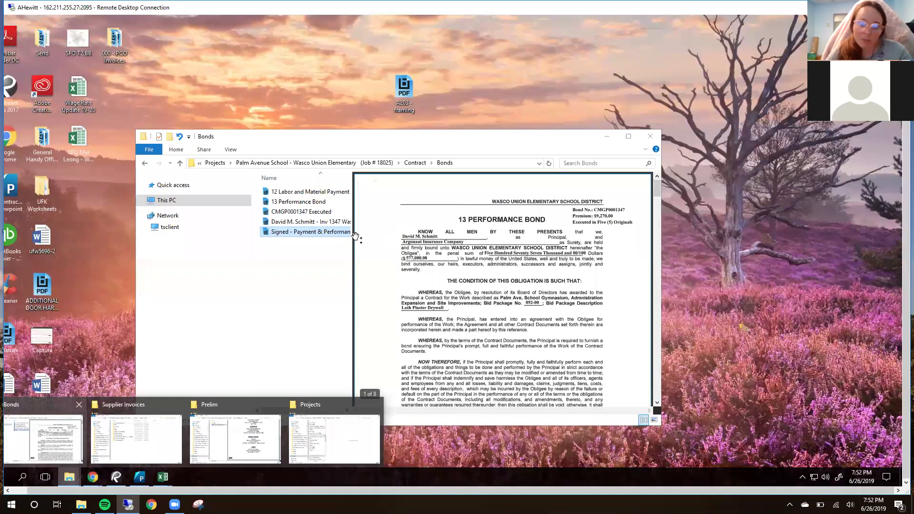
click(71, 446)
drag(464, 141, 508, 139)
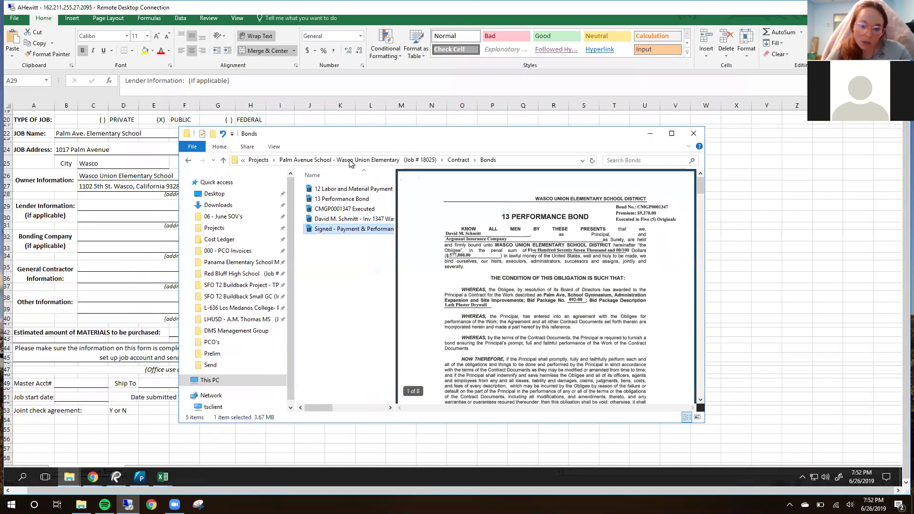
click(355, 160)
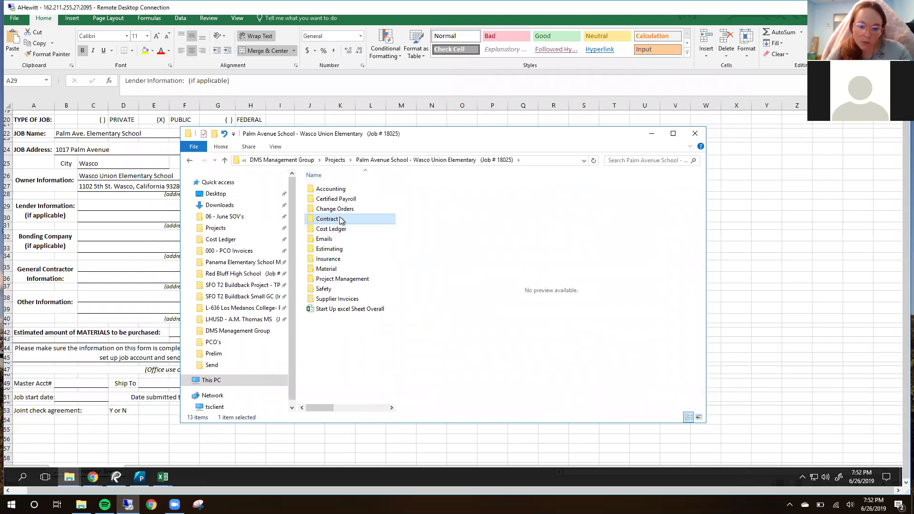
double_click(341, 219)
double_click(342, 187)
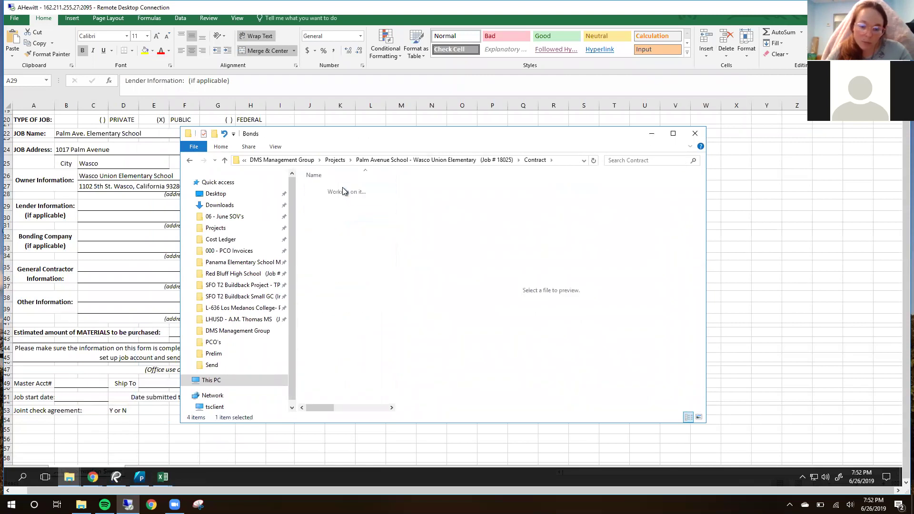
drag(396, 263, 452, 265)
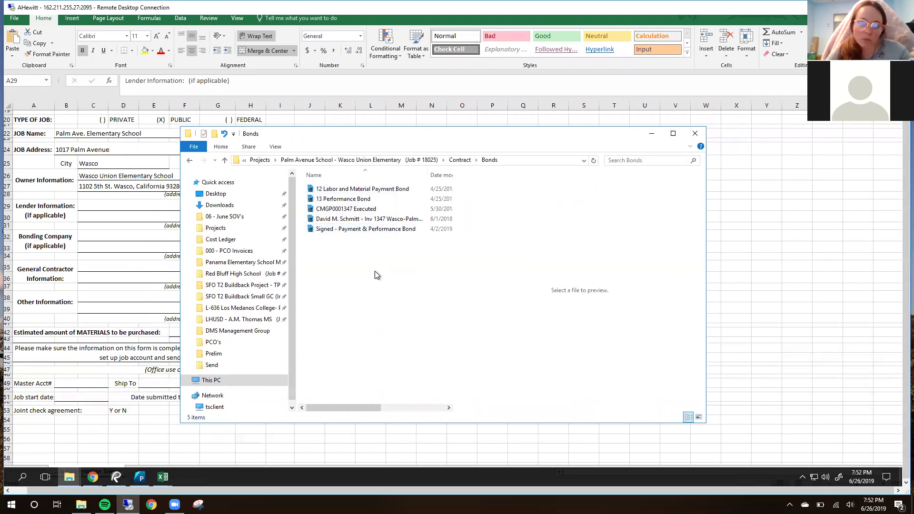
Step: Enter N/A in the Lender Information field C29
click(93, 237)
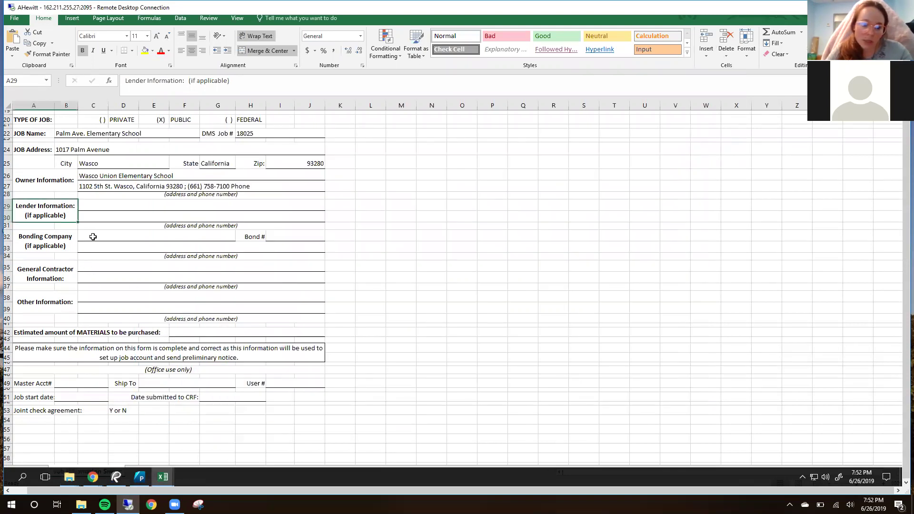
click(97, 238)
click(98, 203)
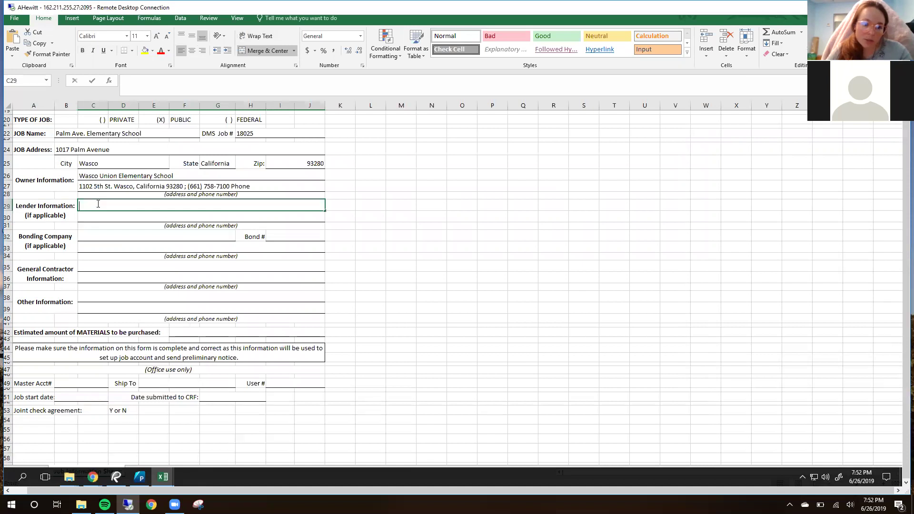
text(N/A)
click(100, 237)
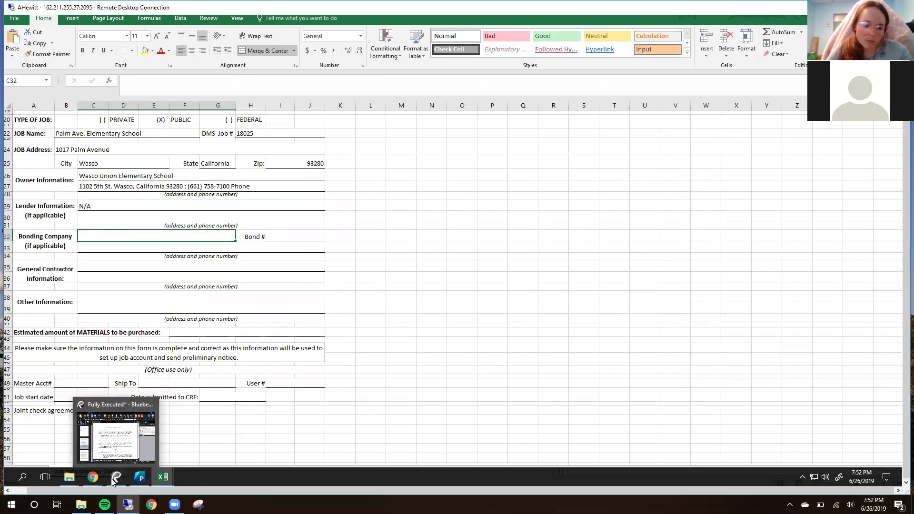
Step: Open the signed payment and performance bond PDF in Bluebeam Revu, positioned over the sheet
mouse_move(74, 479)
click(59, 450)
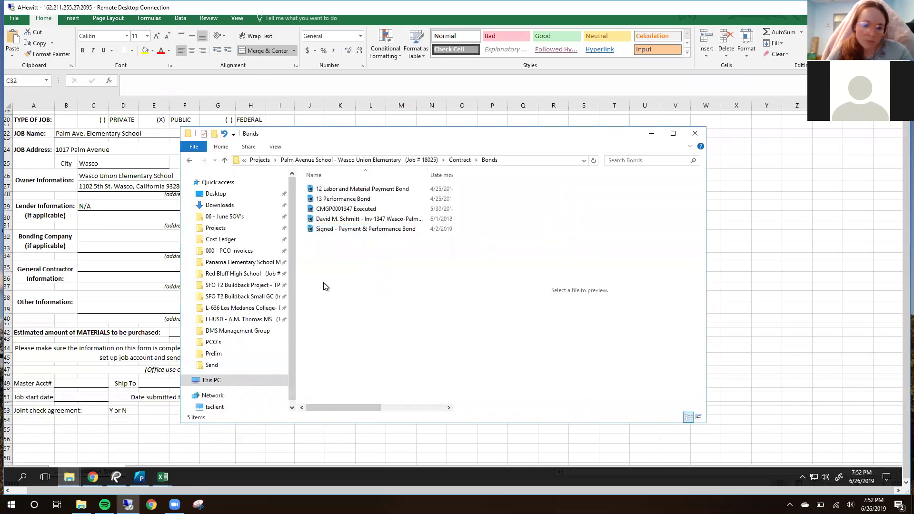
double_click(373, 230)
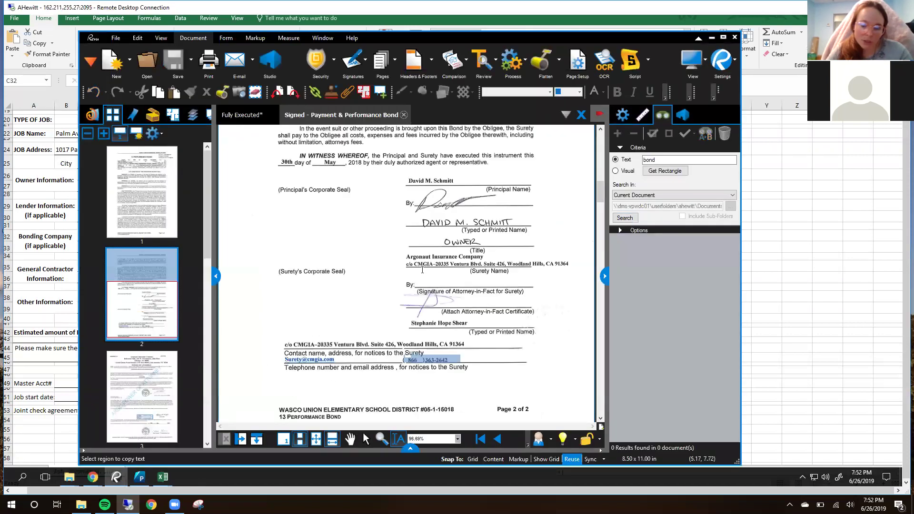
drag(442, 38, 533, 99)
drag(375, 292, 476, 91)
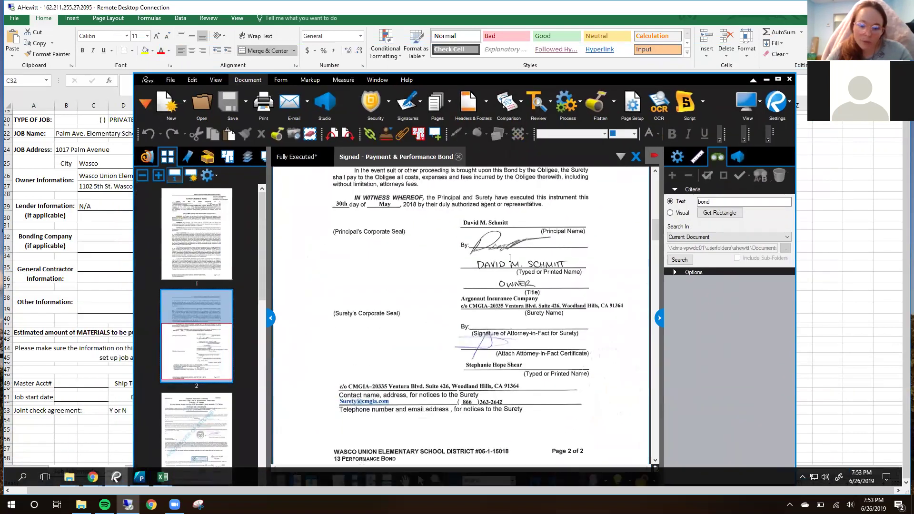
scroll(518, 272, up, 10)
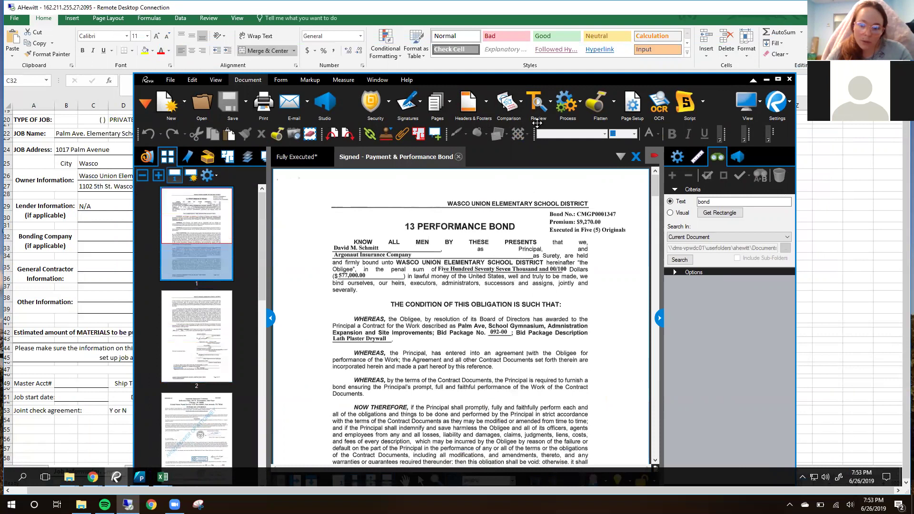
drag(541, 43, 541, 39)
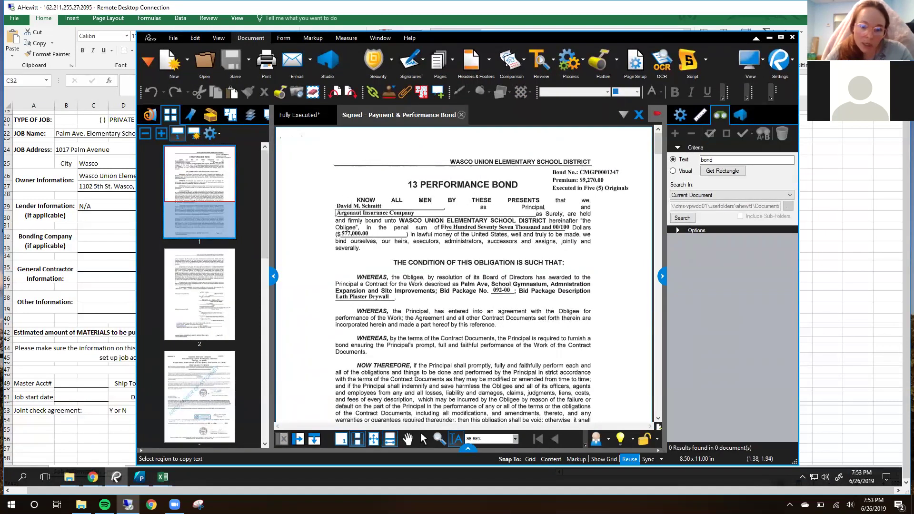
Step: Copy 'Argonaut Insurance Company' from the bond into the Bonding Company field, then return to the PDF
drag(336, 213, 409, 215)
drag(336, 211, 417, 215)
right_click(422, 220)
click(445, 260)
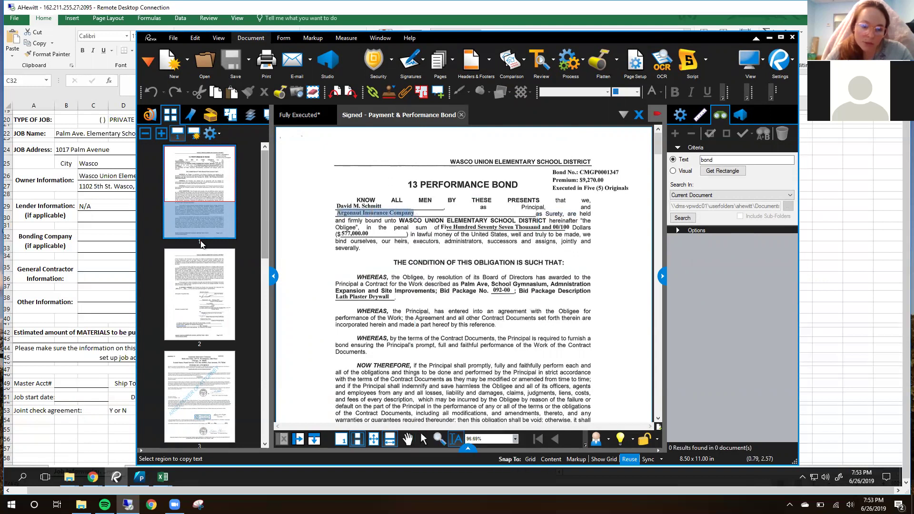
click(83, 238)
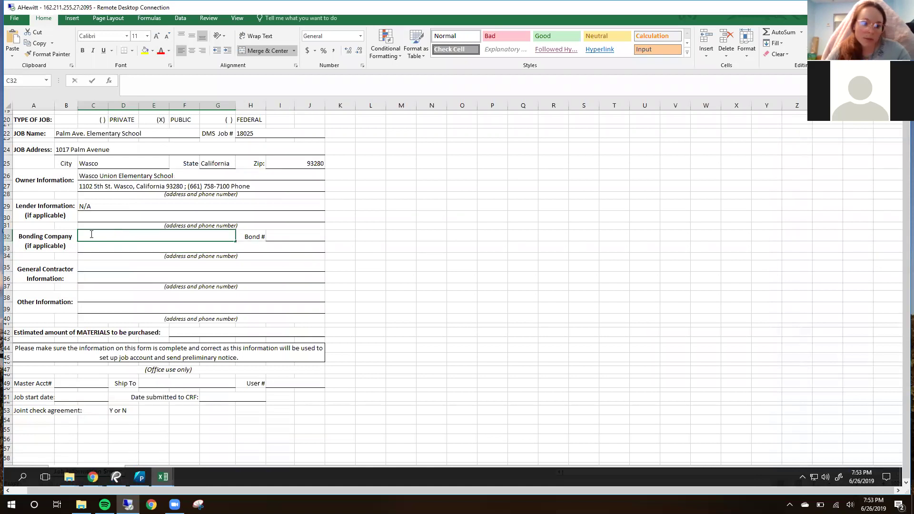
double_click(89, 239)
key(ctrl+v)
click(123, 260)
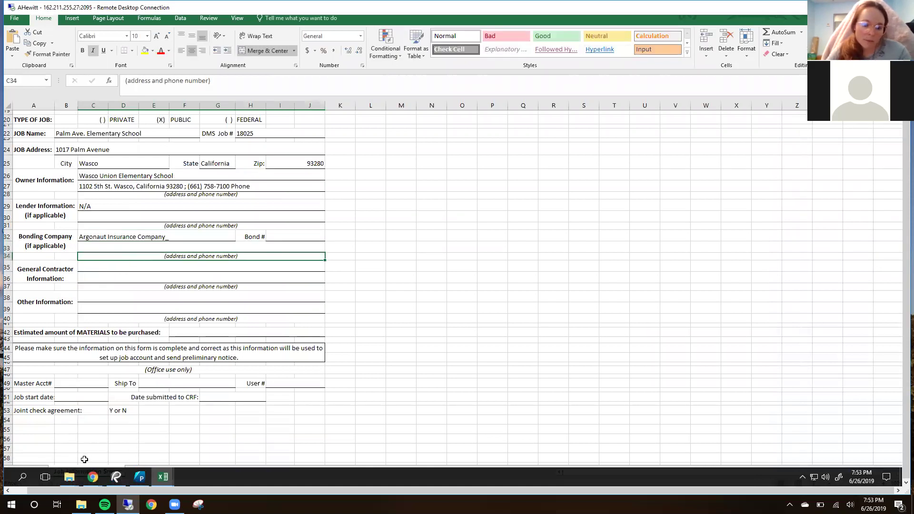
click(116, 476)
click(497, 218)
scroll(497, 218, down, 4)
scroll(497, 218, down, 10)
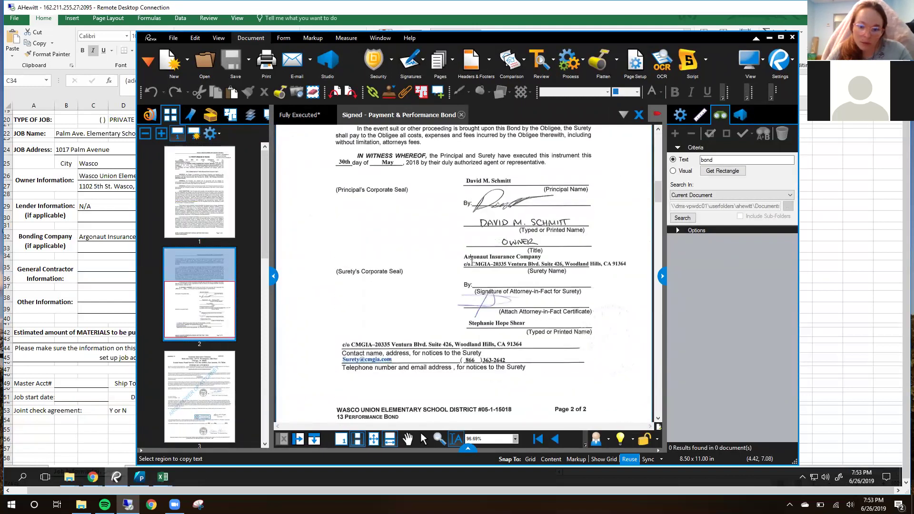
Step: Paste the surety's Woodland Hills address into the line under the bonding company, removing the 'A-' prefix
drag(495, 262, 624, 259)
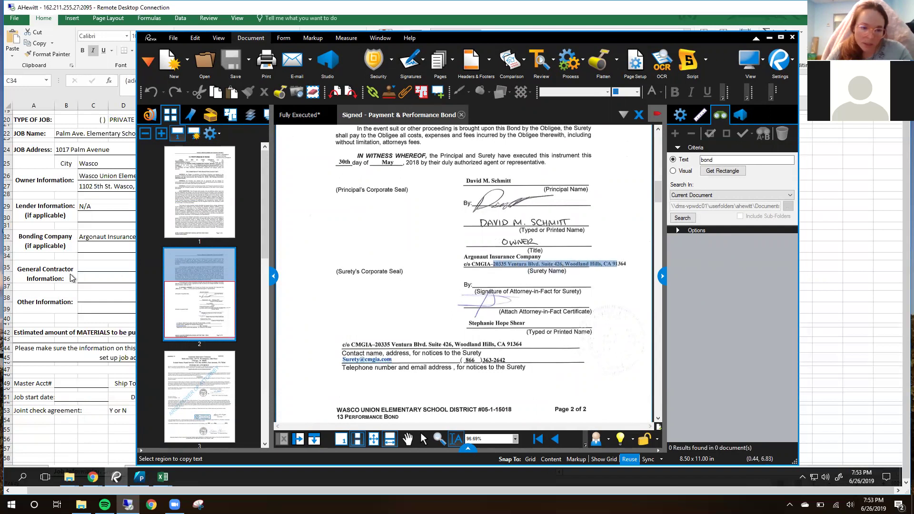
key(alt+Tab)
double_click(106, 246)
key(ctrl+v)
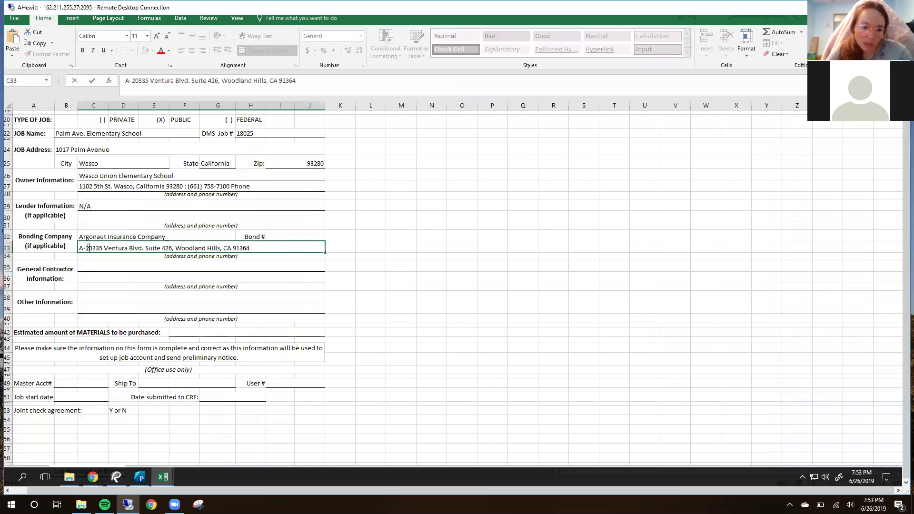
key(BackSpace)
key(BackSpace)
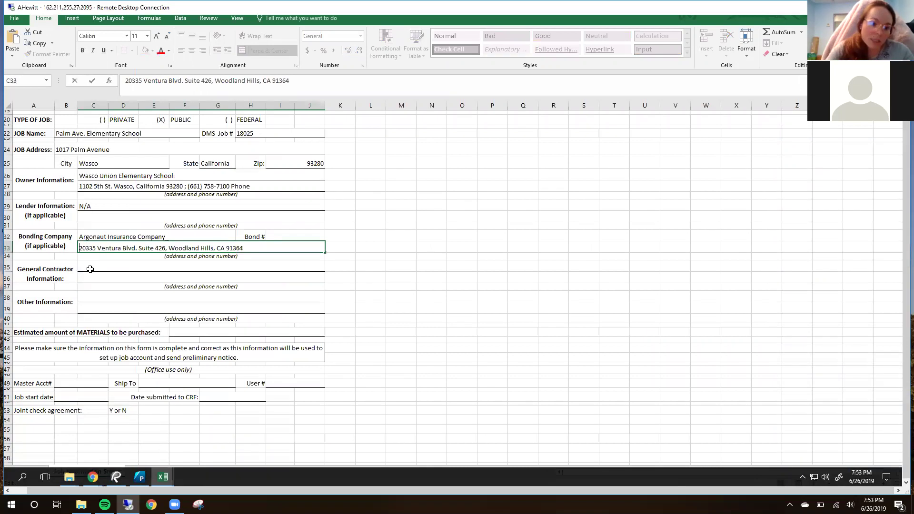
double_click(169, 237)
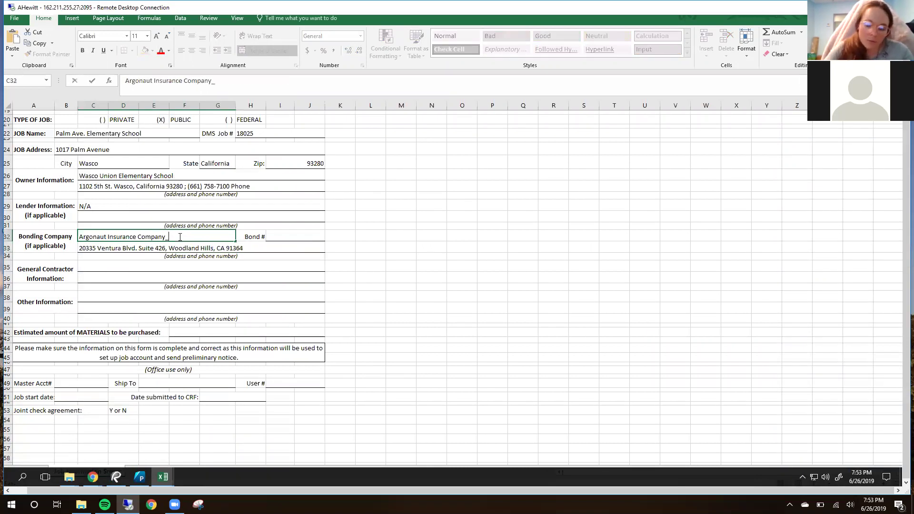
click(401, 247)
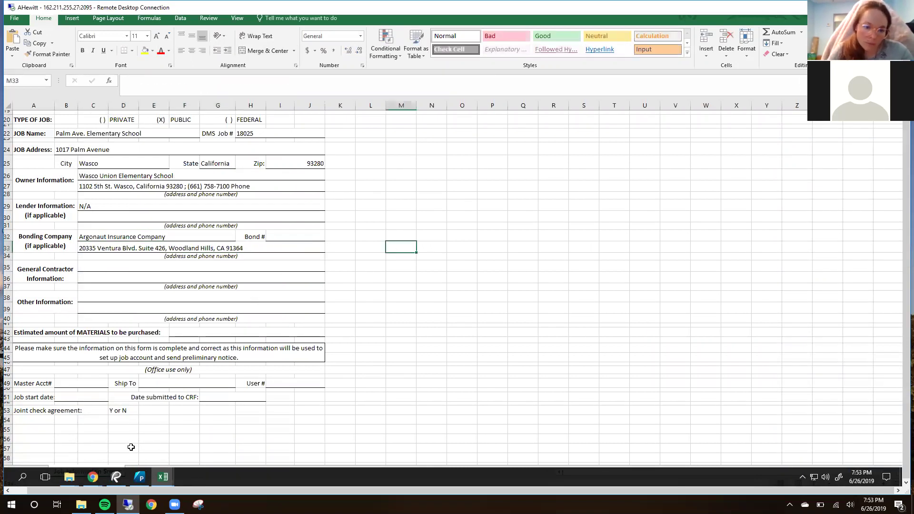
Step: Append a semicolon and the surety's phone number, copied from the bond, to address line C33
click(117, 478)
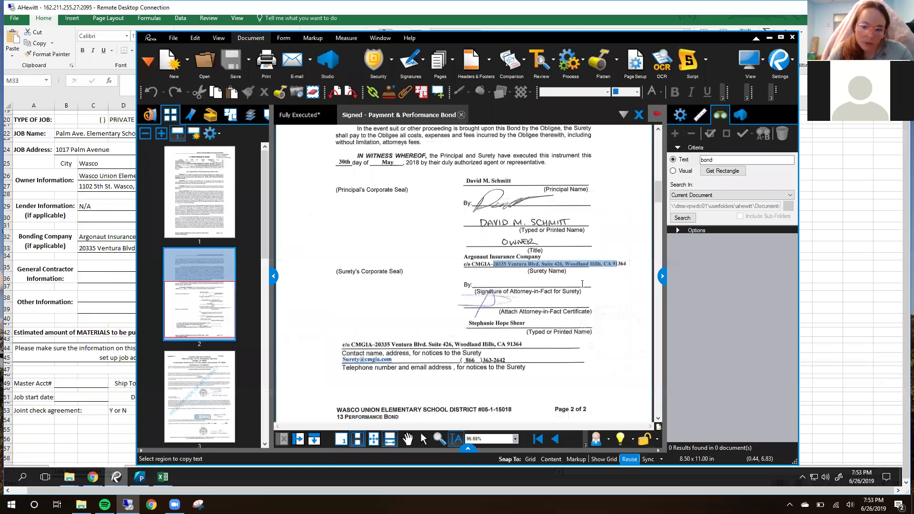
click(534, 329)
drag(463, 357, 521, 361)
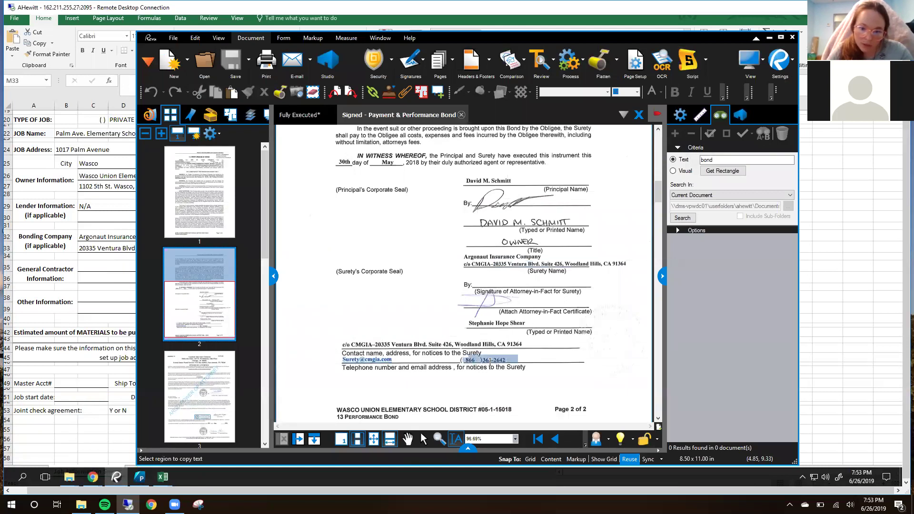
right_click(491, 362)
click(517, 266)
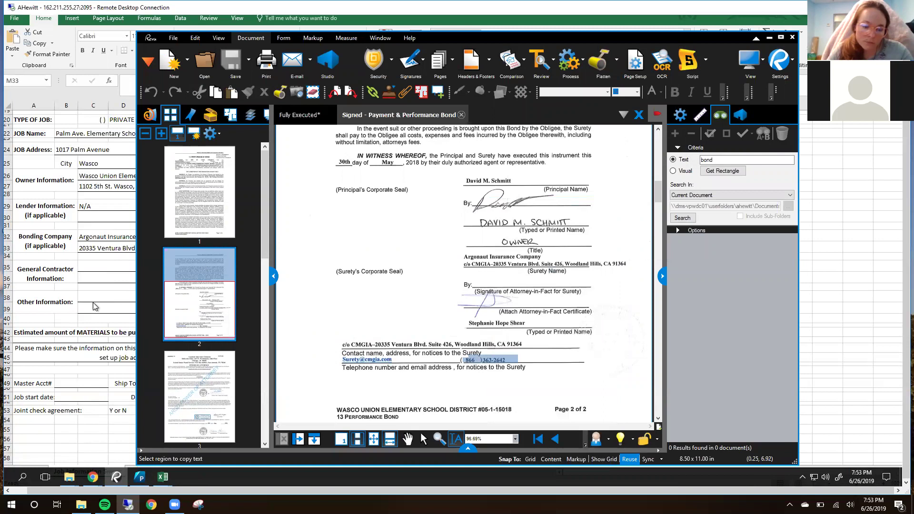
key(alt+Tab)
double_click(255, 247)
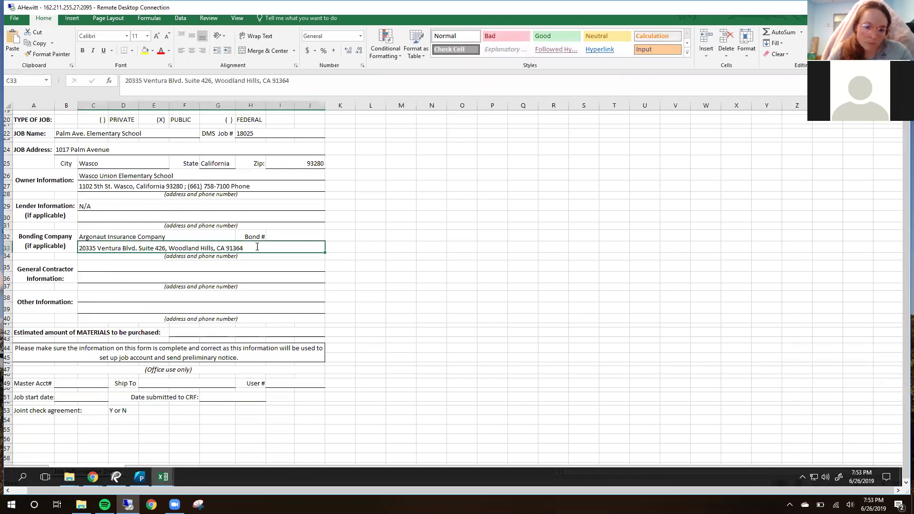
text(;)
key(ctrl+v)
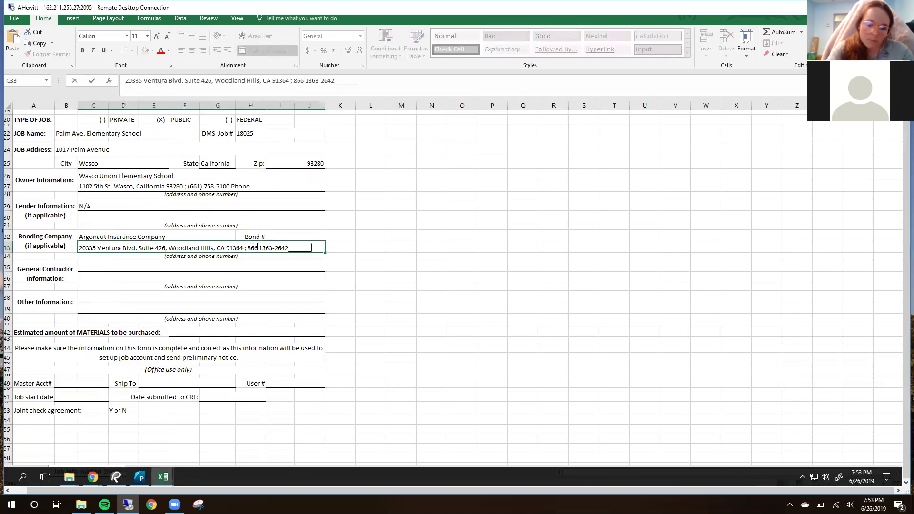
key(BackSpace)
key(BackSpace)
key(BackSpace)
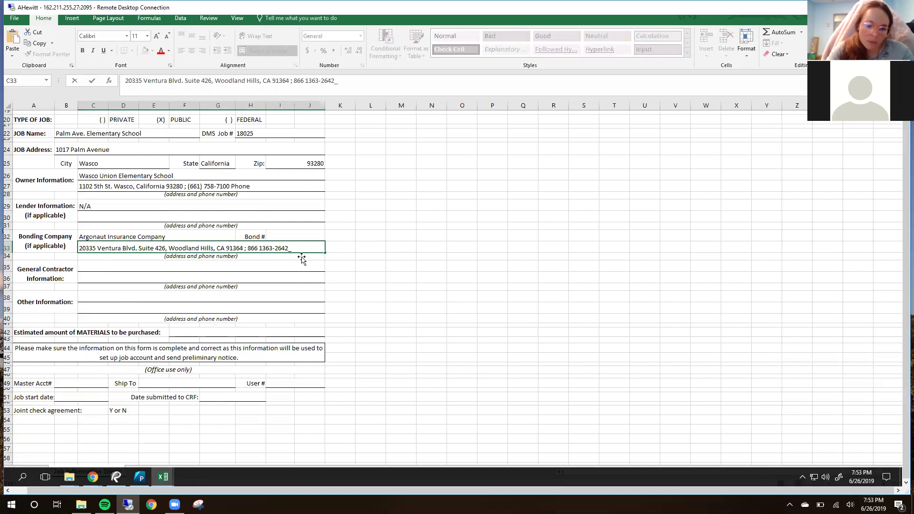
Step: Copy the bond number from page 1 of the performance bond PDF
click(303, 236)
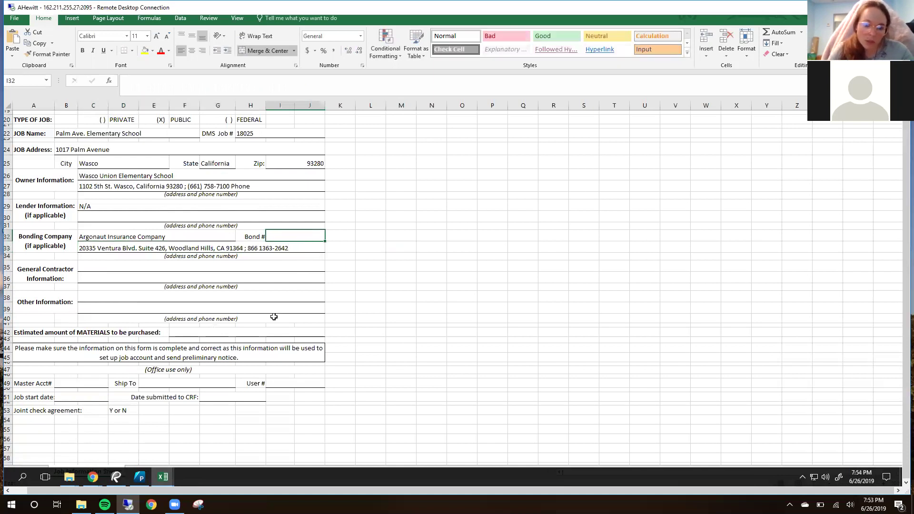
click(116, 476)
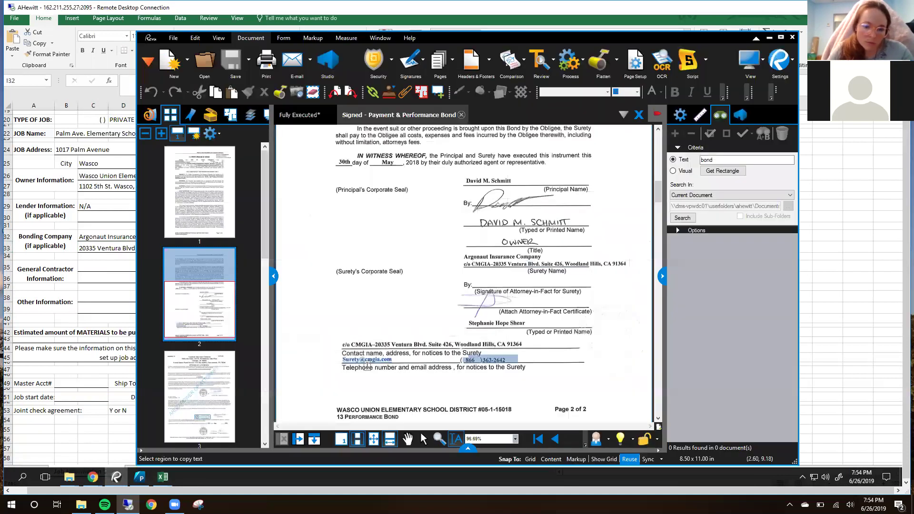
scroll(524, 269, up, 15)
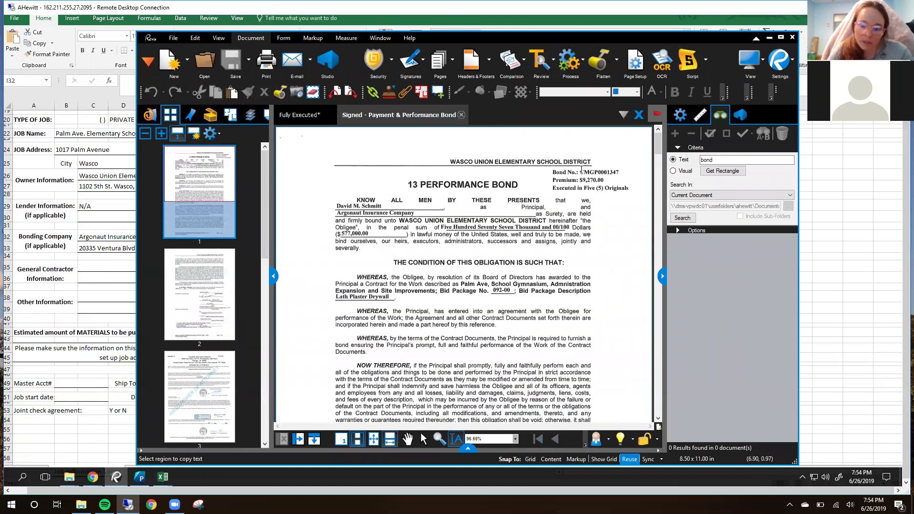
drag(586, 169, 621, 169)
right_click(610, 169)
click(626, 233)
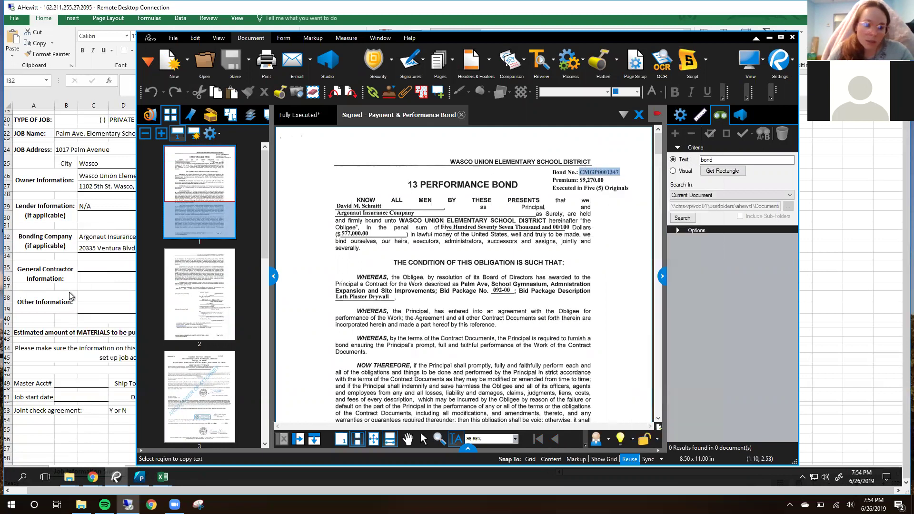
Step: Paste the bond number into the cell beside Bond # and clear the PDF selection
click(95, 274)
double_click(292, 236)
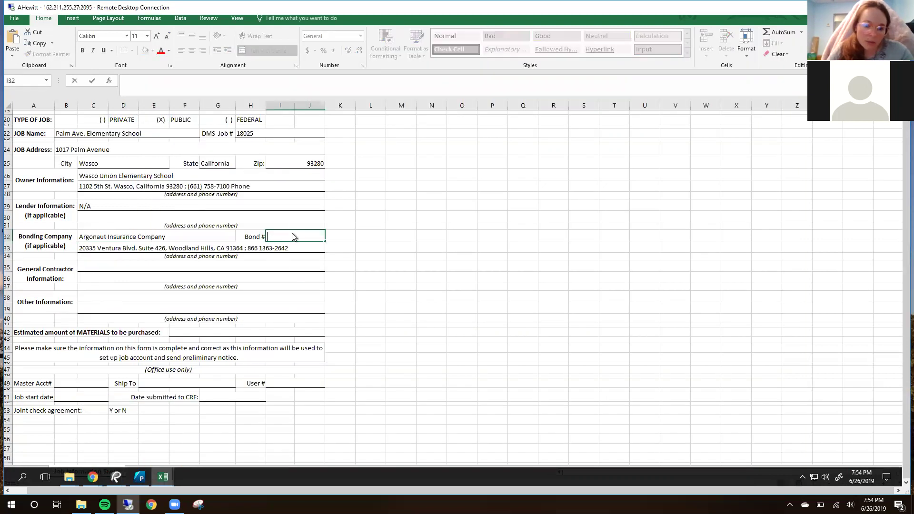
right_click(294, 237)
click(310, 271)
click(353, 254)
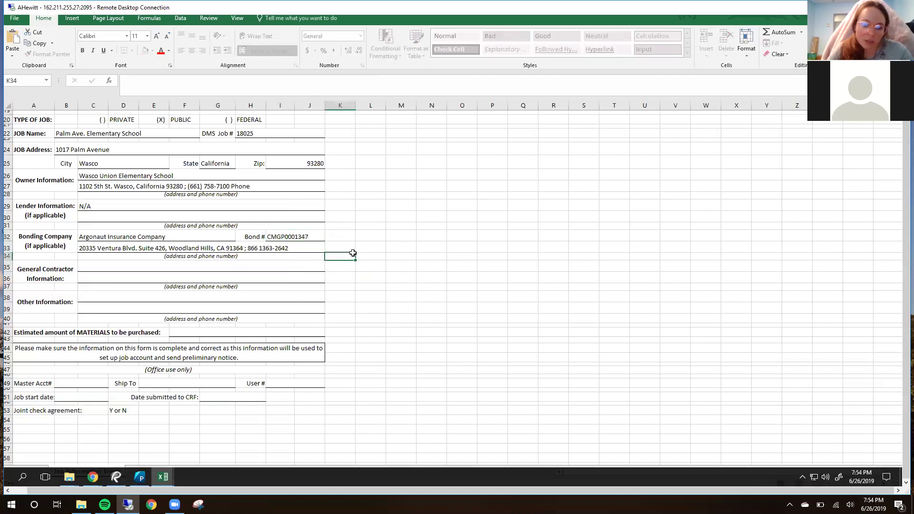
click(117, 477)
click(429, 273)
scroll(554, 291, down, 2)
scroll(551, 272, up, 2)
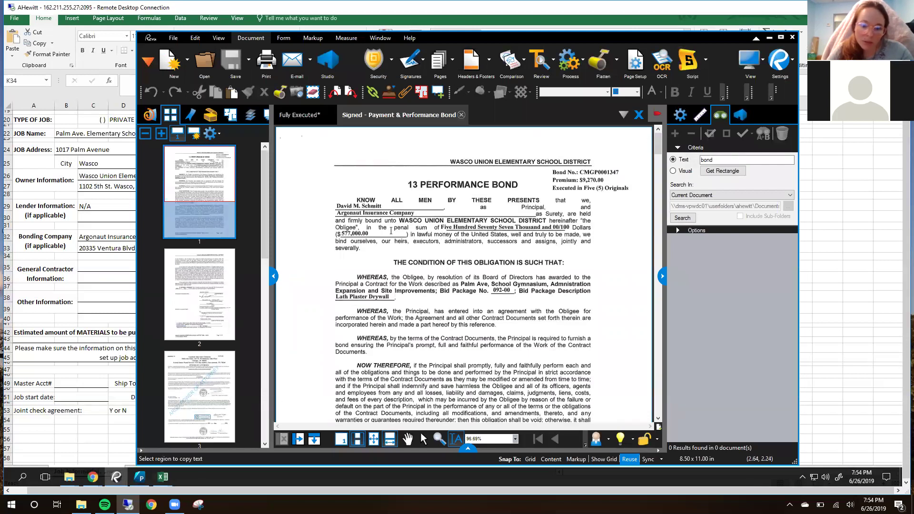
click(61, 295)
Step: Look up the contractor's name in the Fully Executed trade contract agreement
click(464, 264)
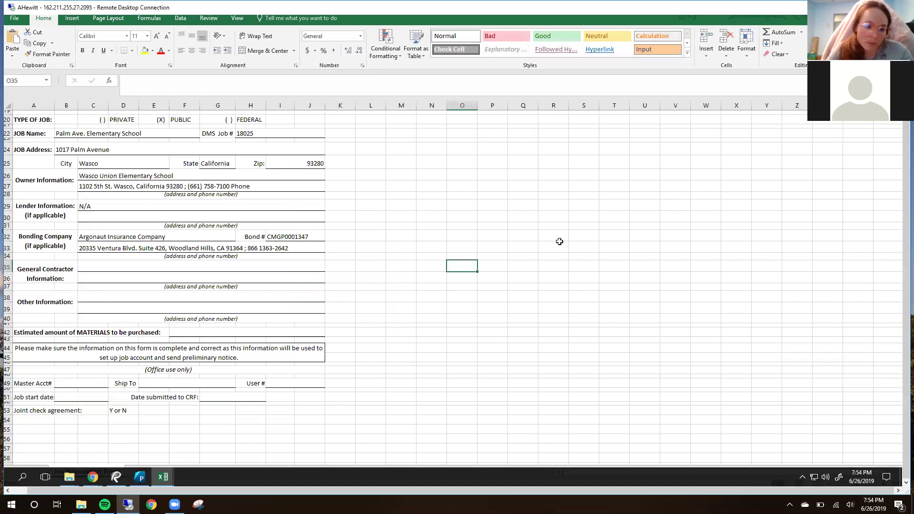
scroll(428, 273, down, 1)
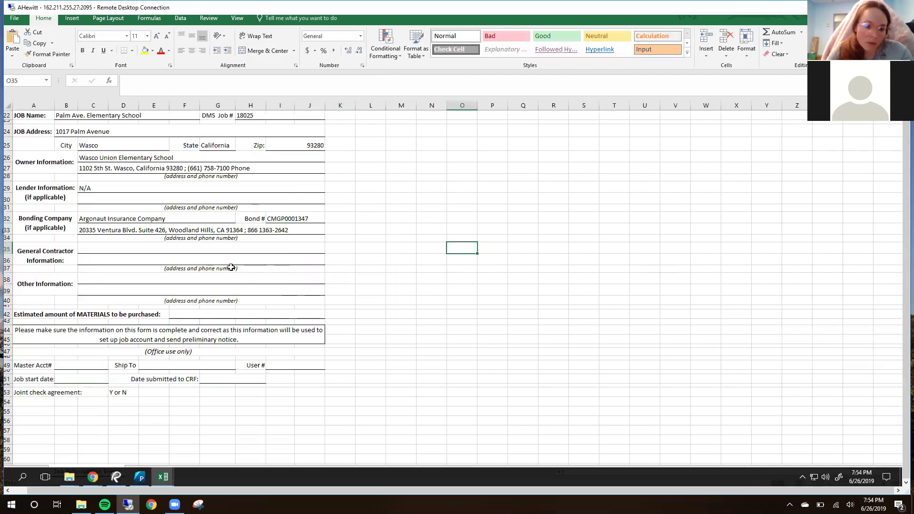
click(83, 250)
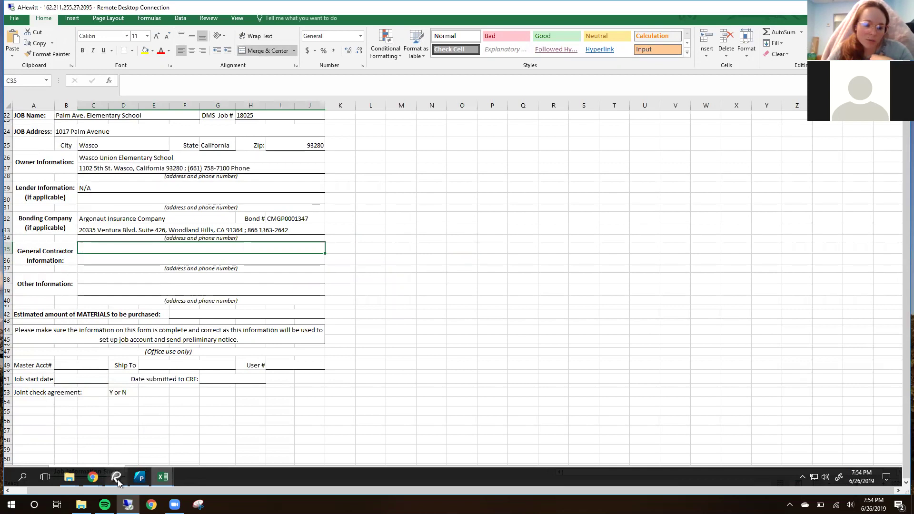
click(117, 478)
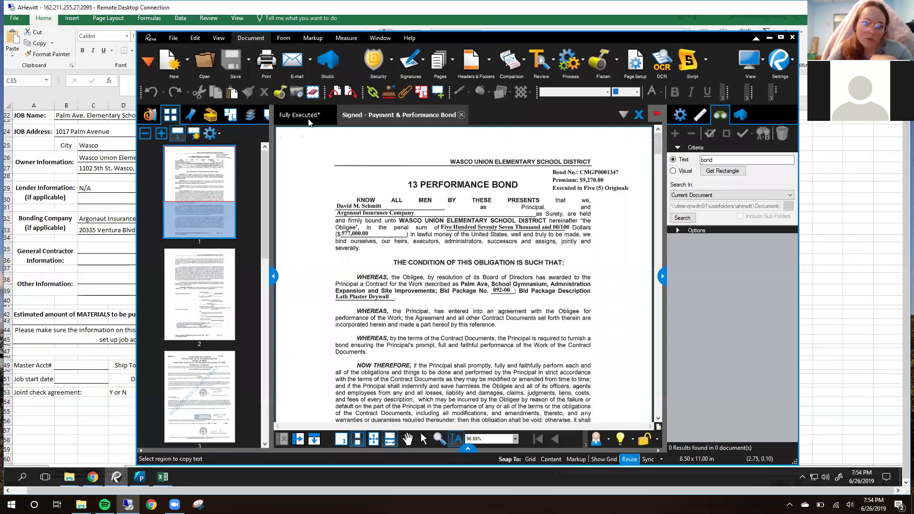
click(309, 118)
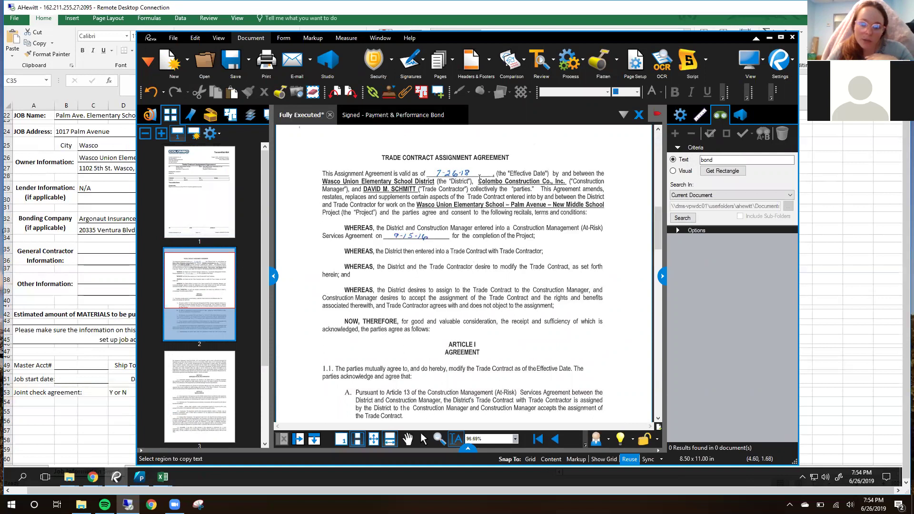
drag(364, 179, 466, 189)
click(466, 189)
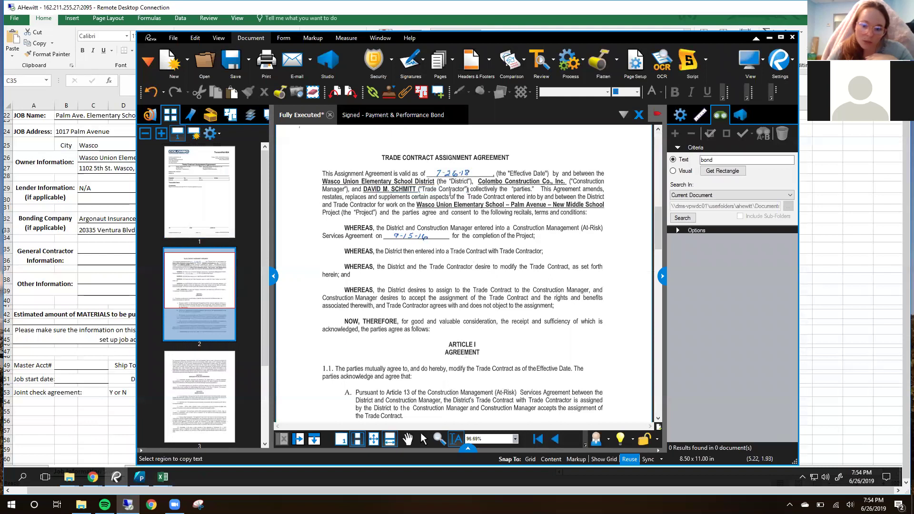
Step: Type the general contractor's name into cell C35
double_click(132, 249)
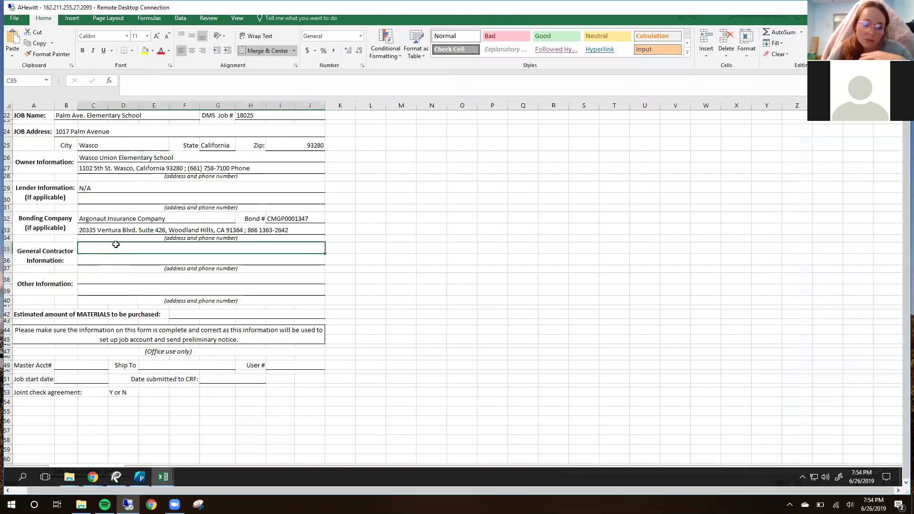
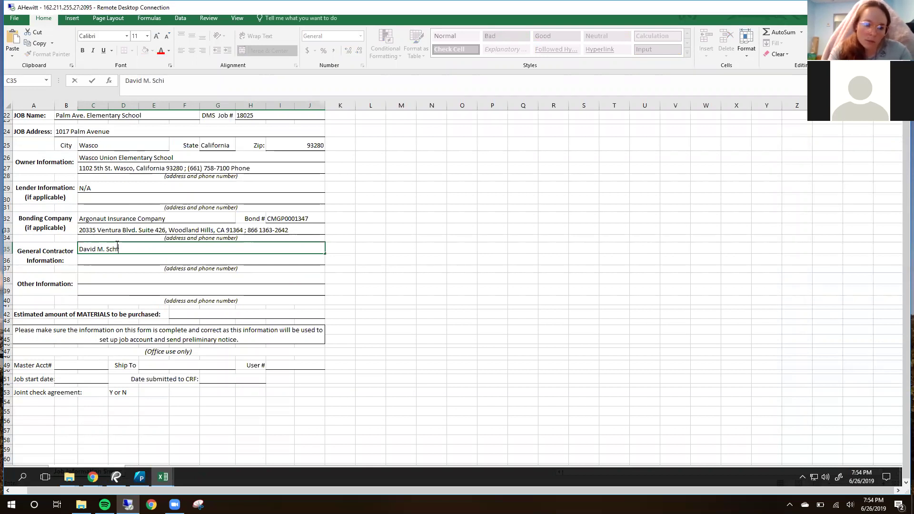
key(Return)
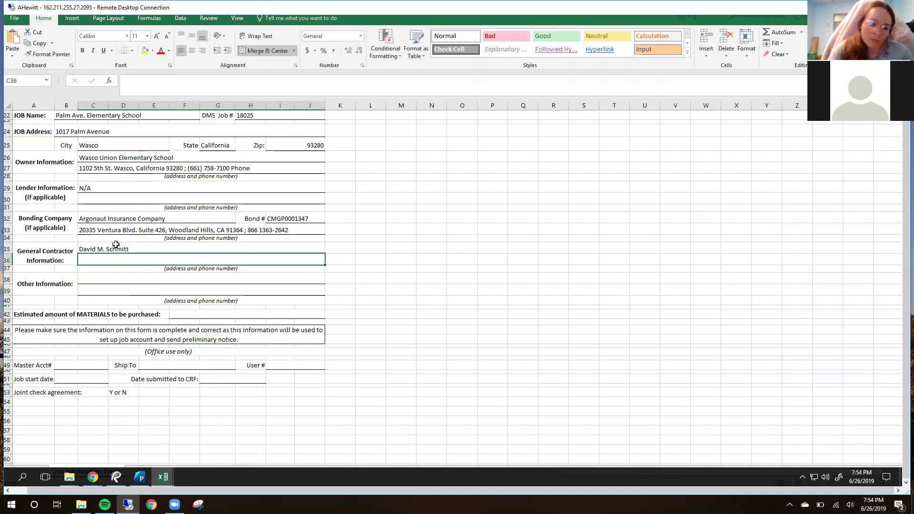
scroll(129, 219, up, 1)
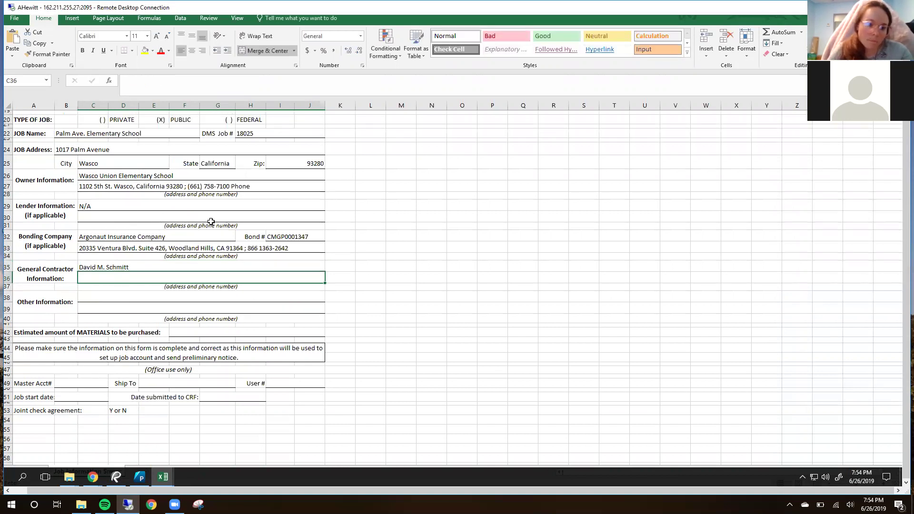
scroll(211, 219, up, 1)
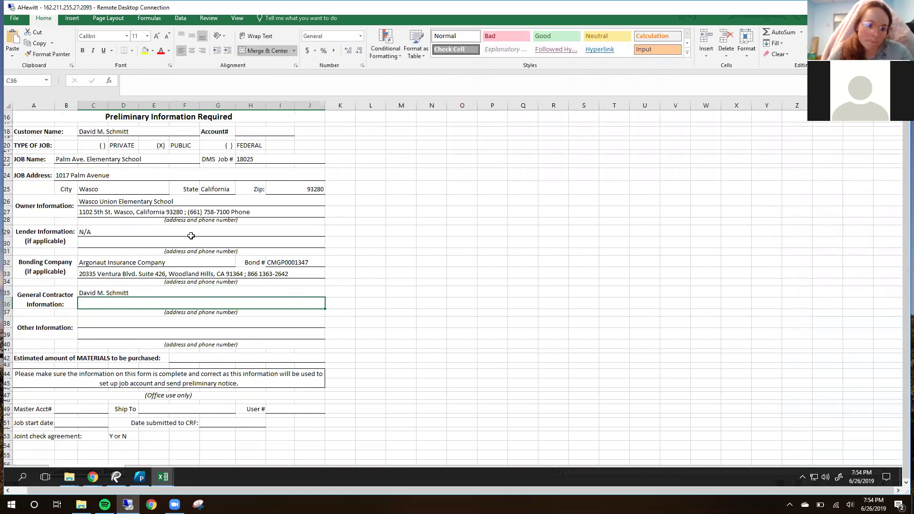
scroll(191, 236, down, 1)
Step: Type the general contractor's street address on the second General Contractor Information line
double_click(98, 275)
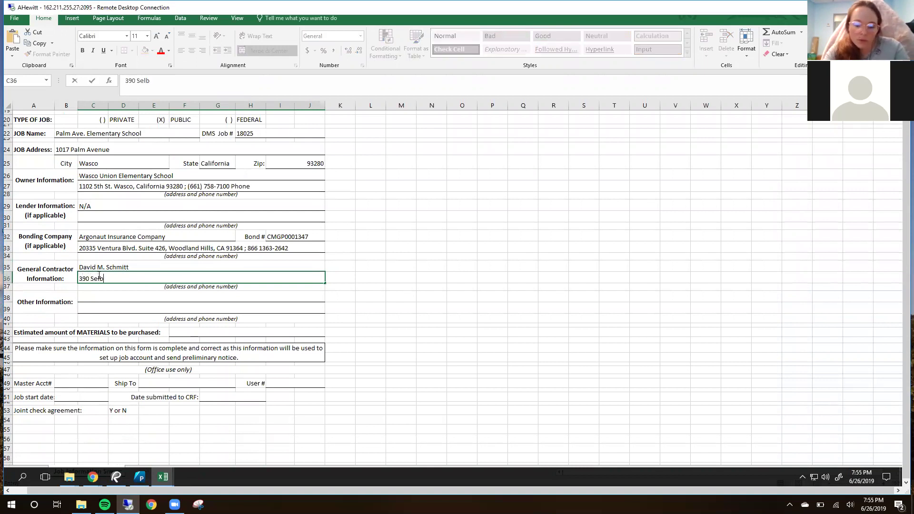
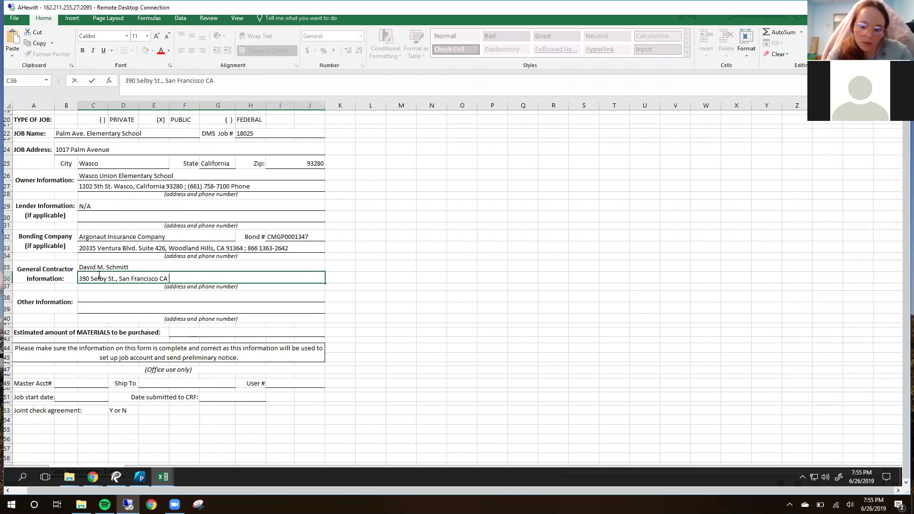
Step: Select the empty Other Information rows 38–39, then bring up the Trade Contract Assignment Agreement PDF
click(89, 302)
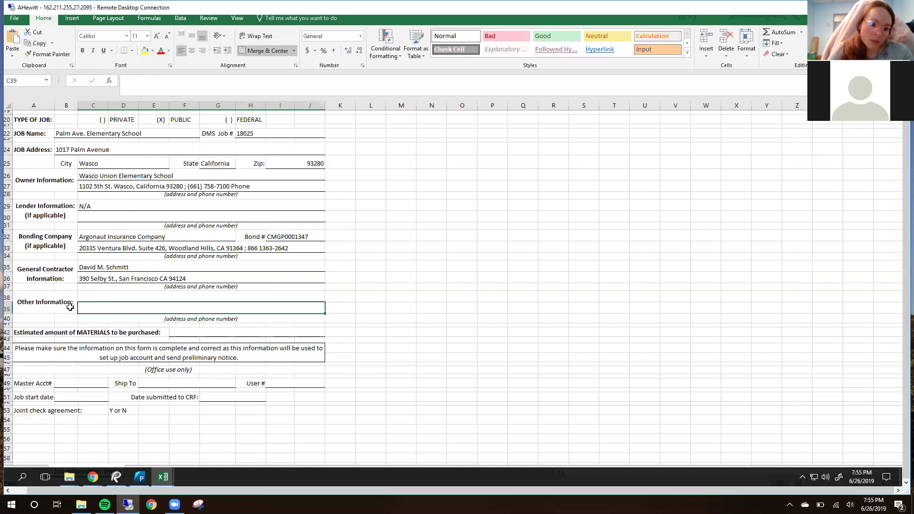
click(53, 304)
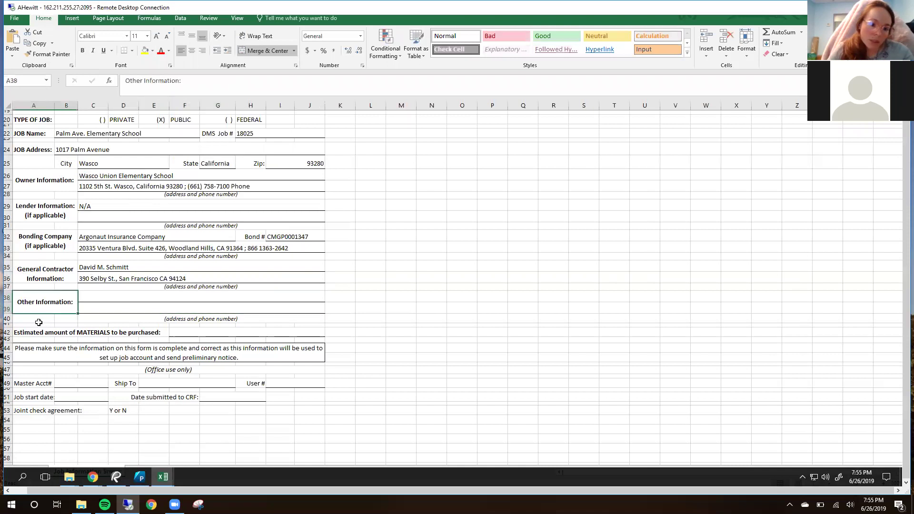
click(7, 303)
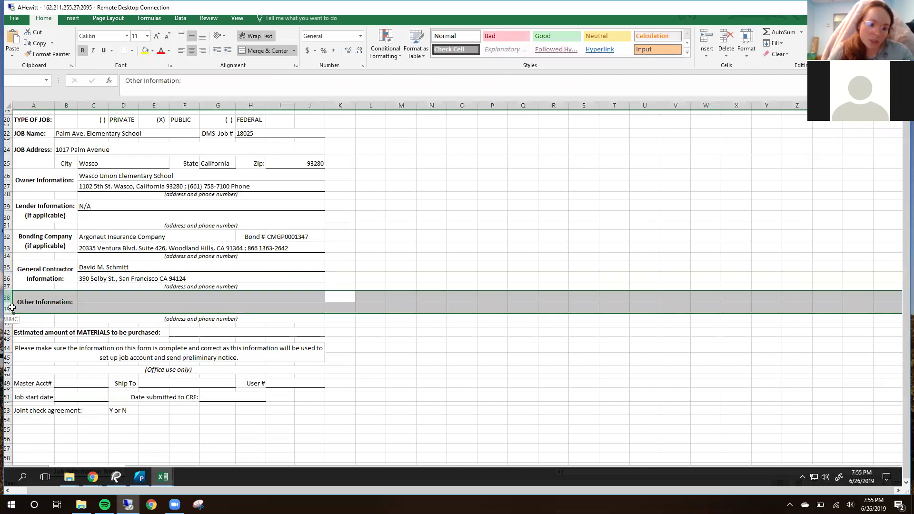
click(414, 309)
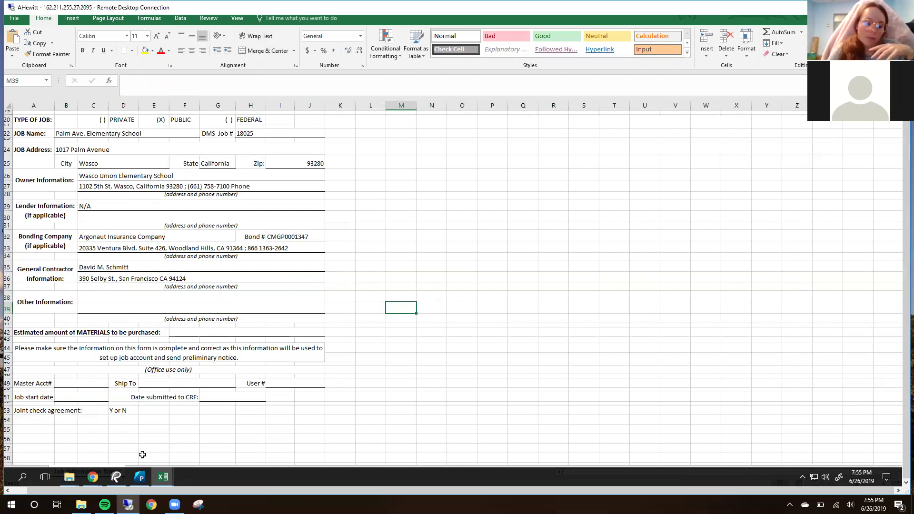
click(117, 477)
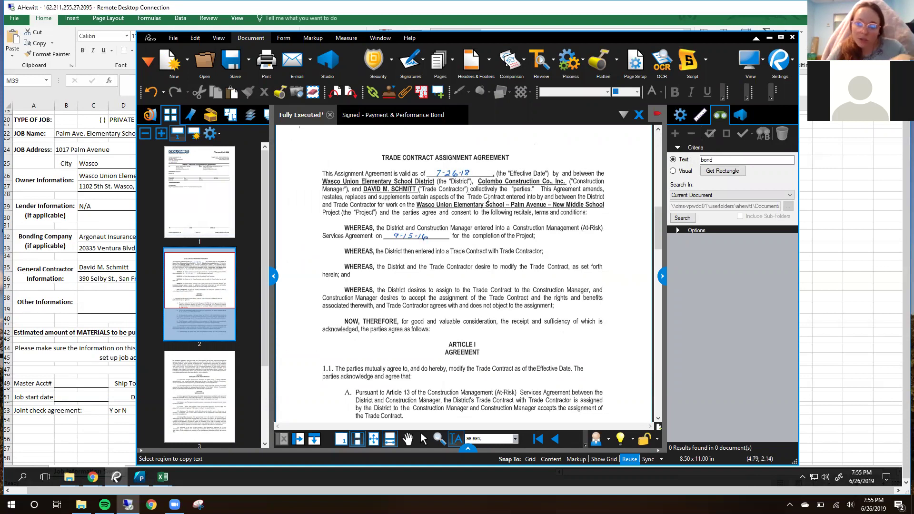
Step: Type 'CONSTRUCTION MANAGER' in C38 and copy Colombo's address block from the transmittal
click(91, 304)
click(89, 298)
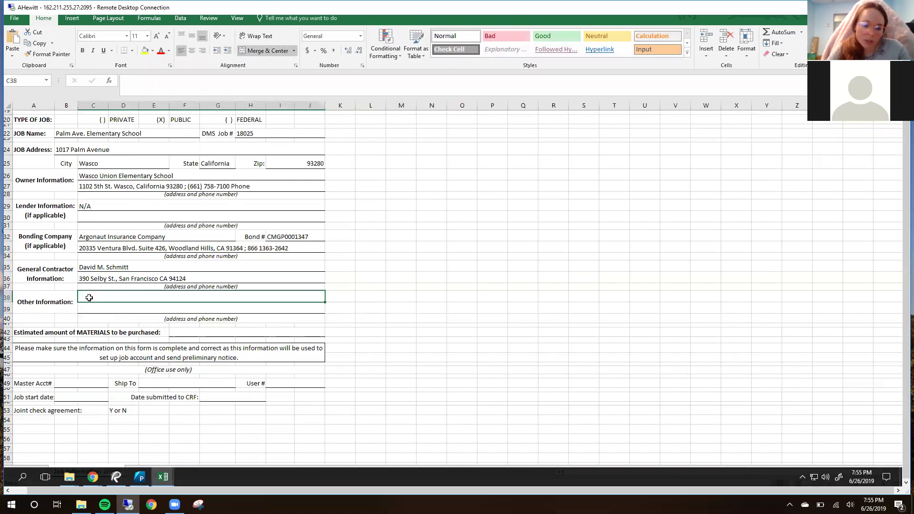
double_click(90, 297)
text(CONSTRUC)
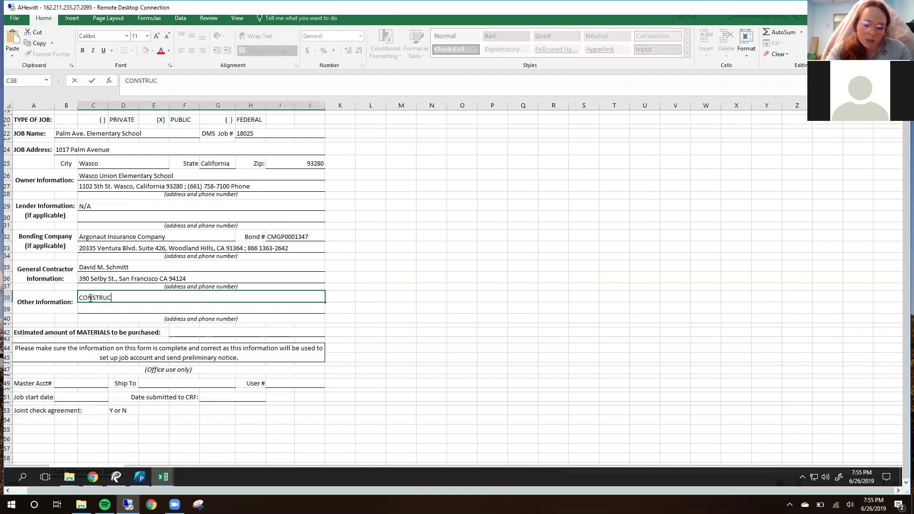
text(TION MANAGER:)
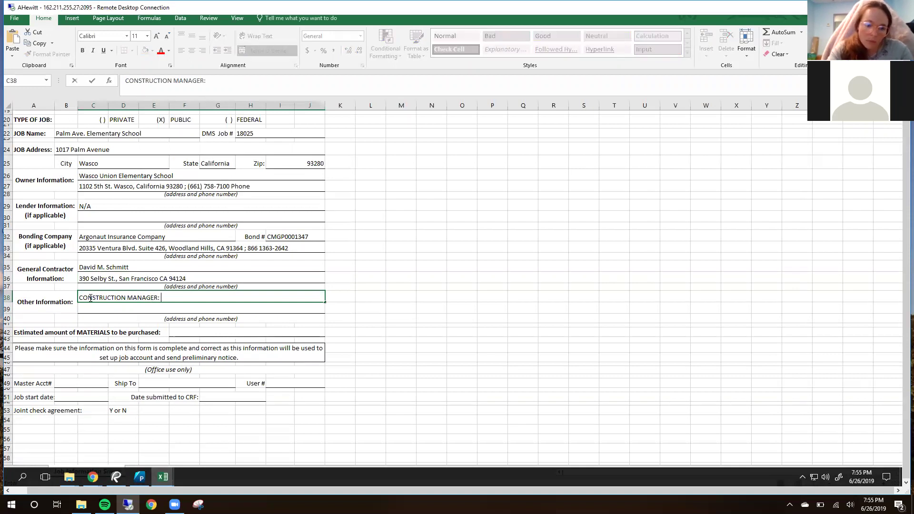
click(116, 477)
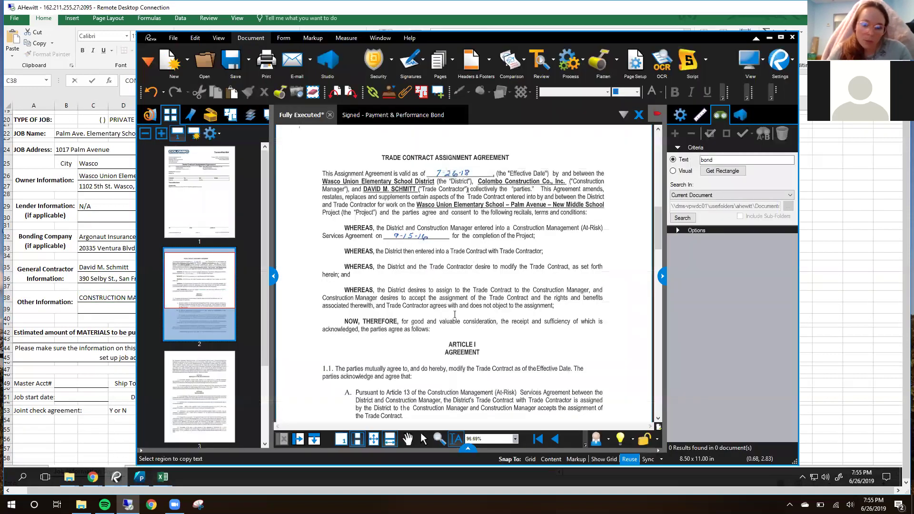
scroll(454, 314, up, 10)
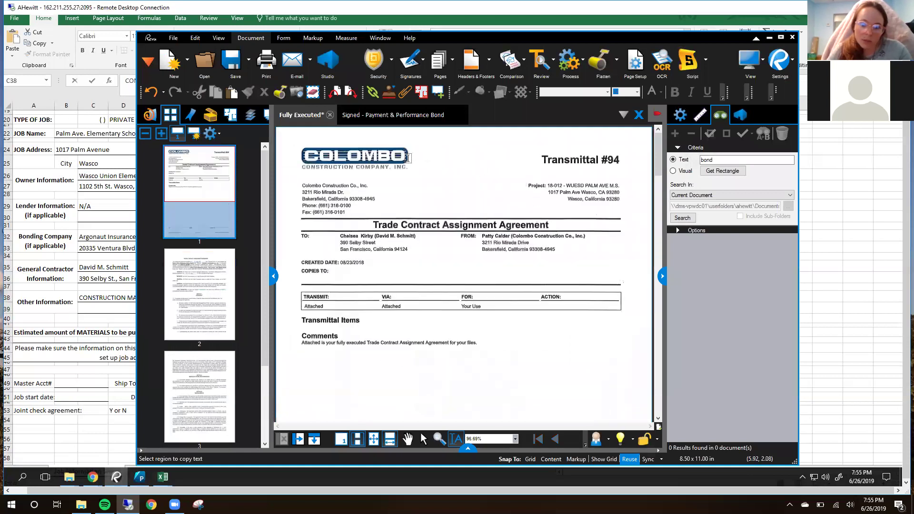
drag(303, 185, 353, 202)
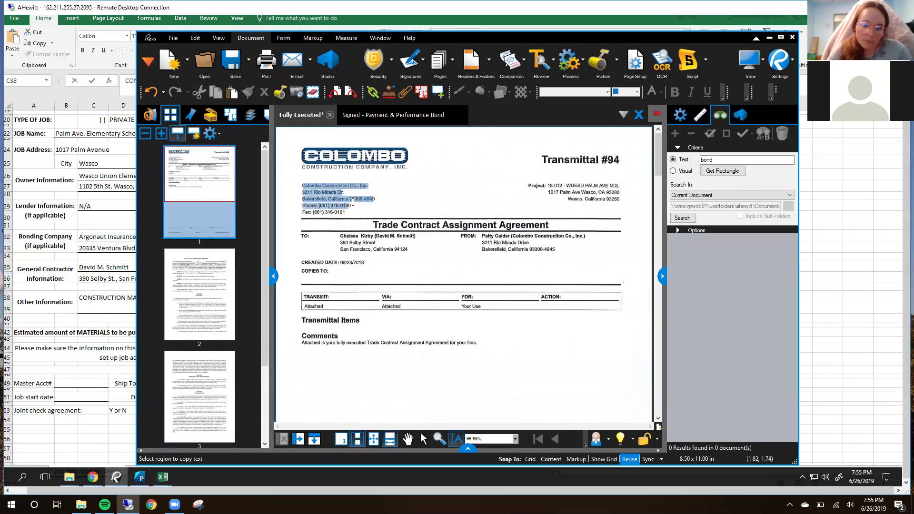
right_click(326, 192)
click(355, 255)
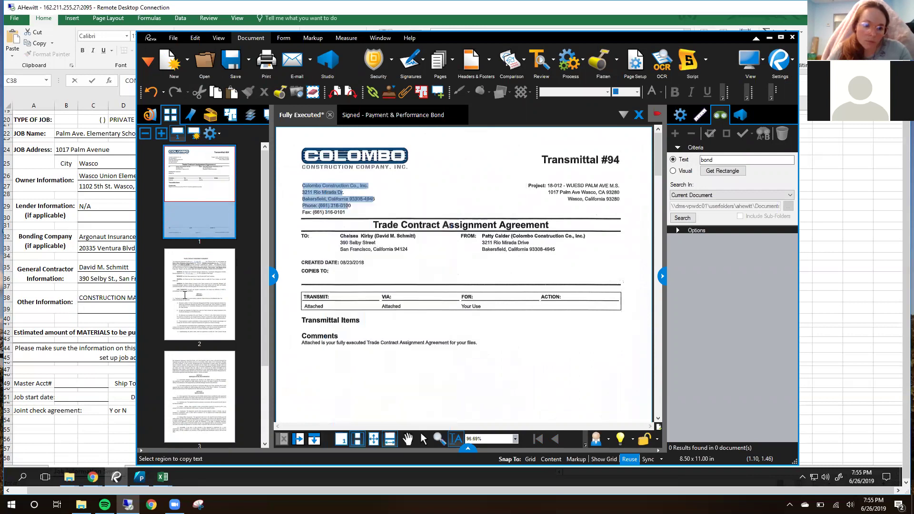
Step: Paste into C38 and trim it to 'CONSTRUCTION MANAGER: Colombo Construction Co., Inc.'
double_click(185, 296)
key(ctrl+v)
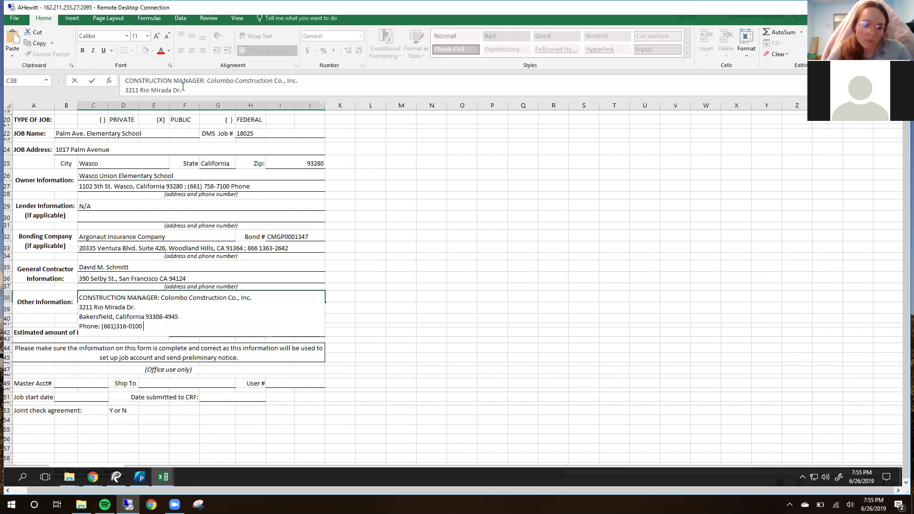
drag(241, 121, 245, 122)
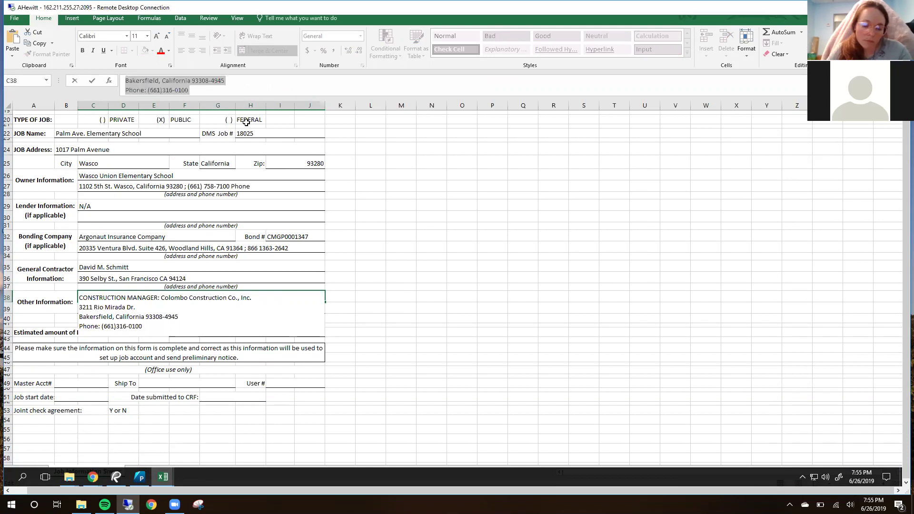
key(BackSpace)
click(493, 266)
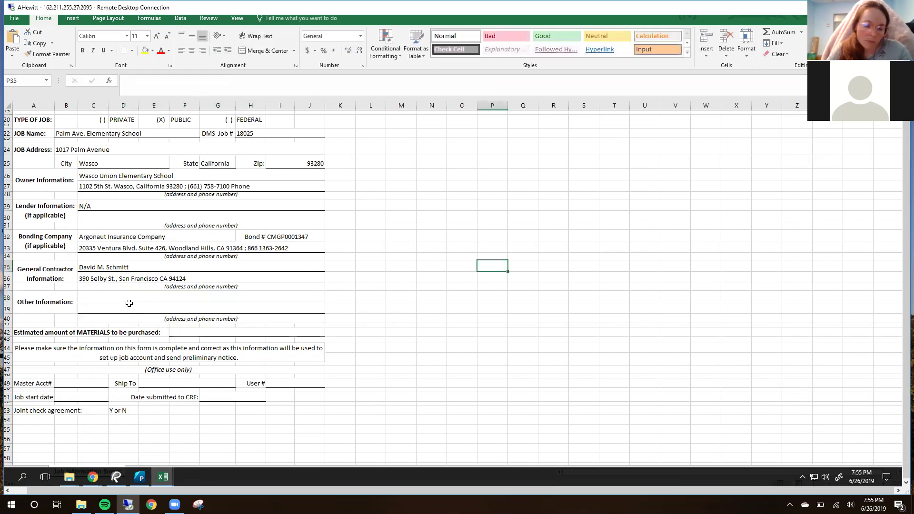
click(136, 297)
click(133, 89)
key(BackSpace)
Step: Paste Colombo's Bakersfield address and phone into C39 as one line, joined by a comma and semicolon
double_click(117, 309)
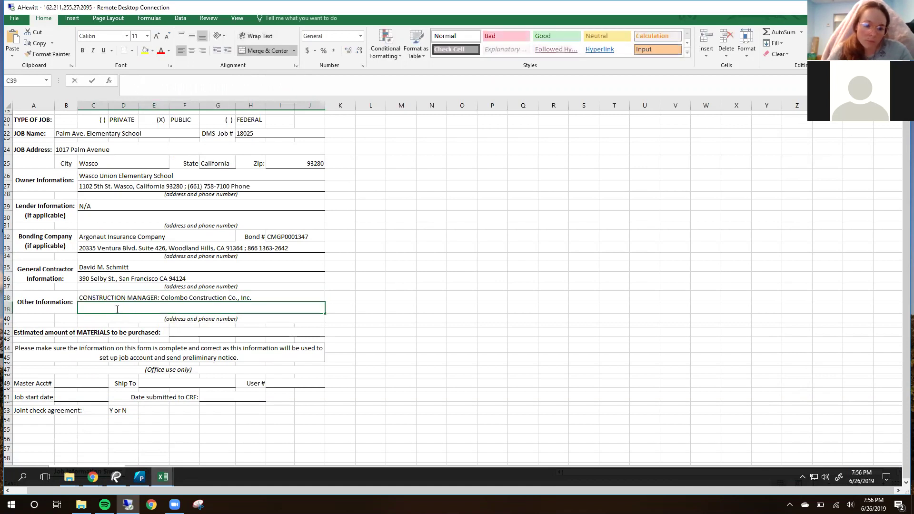
key(ctrl+v)
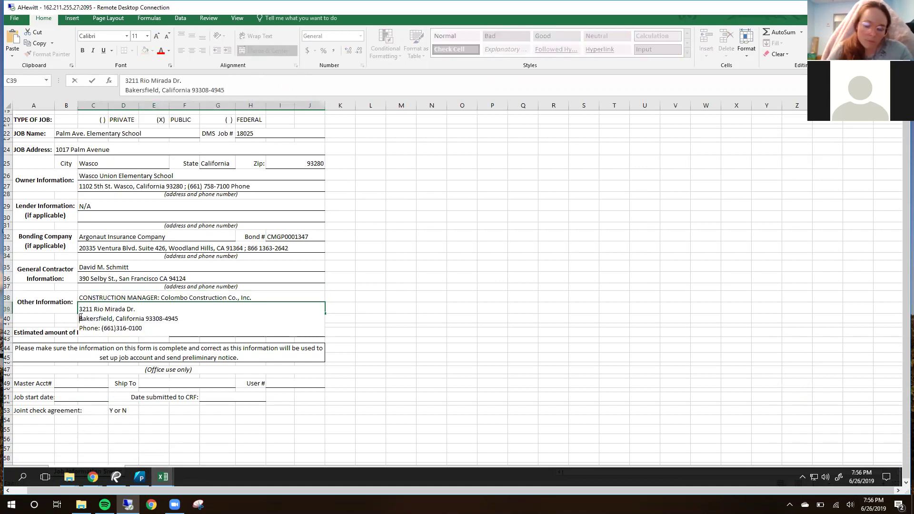
click(80, 317)
key(BackSpace)
text(,)
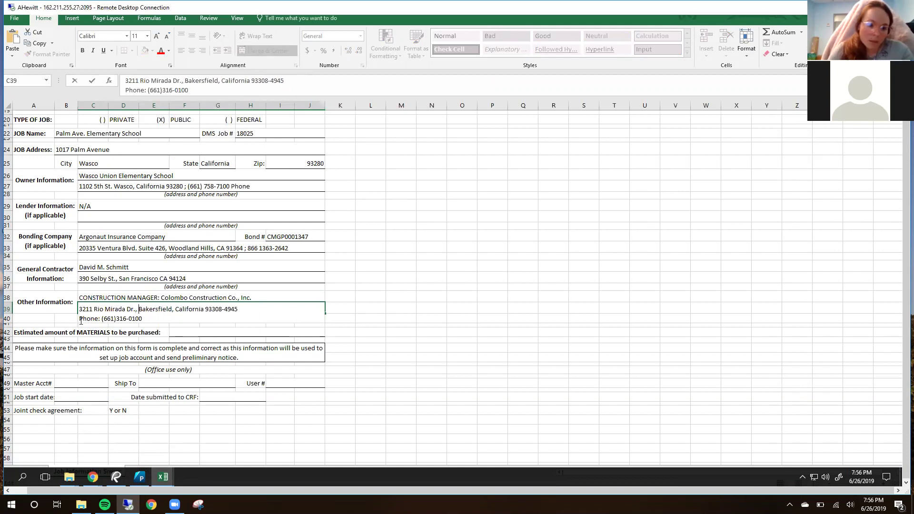
click(80, 319)
key(BackSpace)
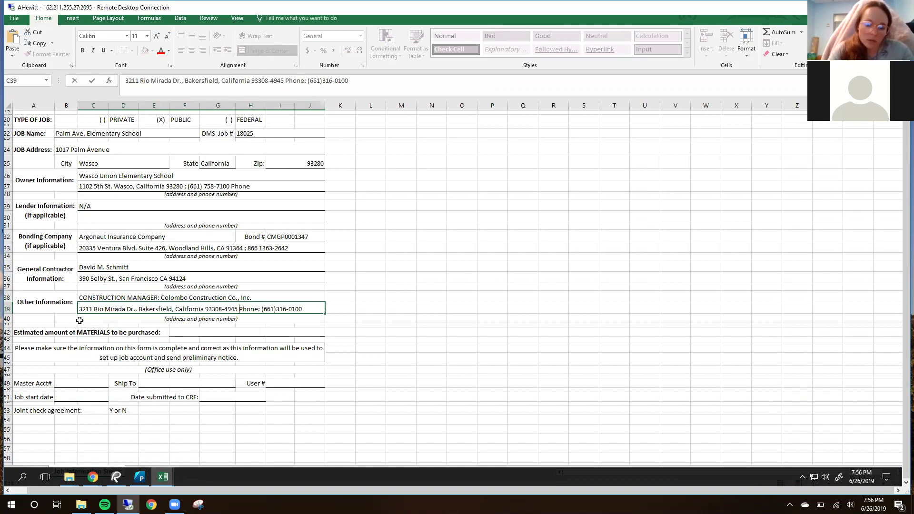
text(;)
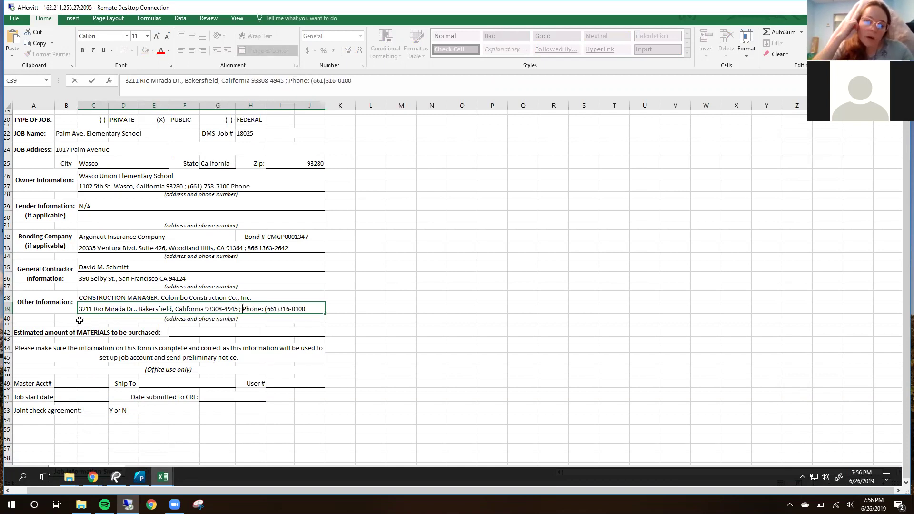
click(441, 332)
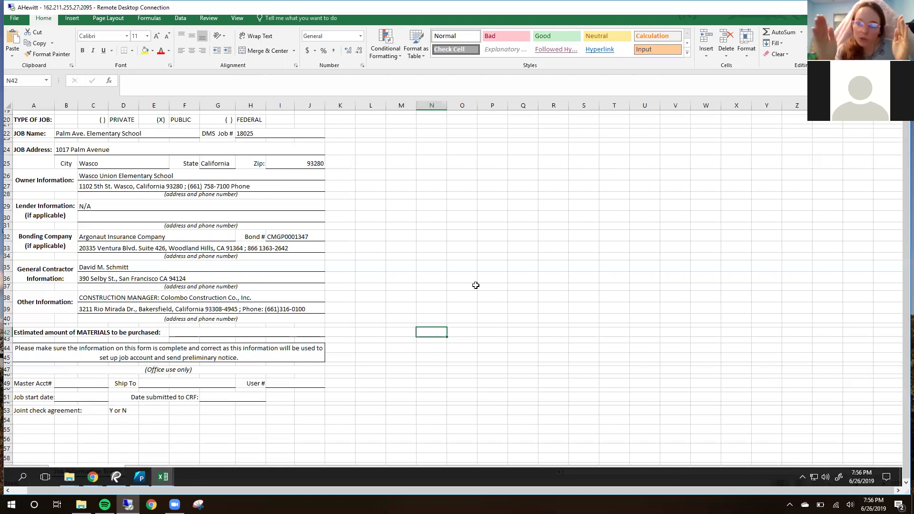
Step: Review the filled General Contractor (A35:J36) and Other Information (A38:J39) blocks
click(66, 276)
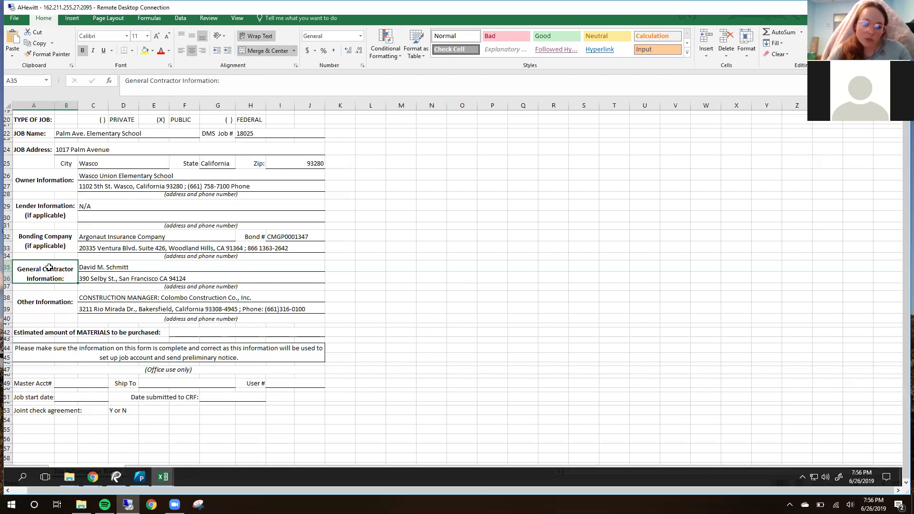
drag(97, 270, 249, 272)
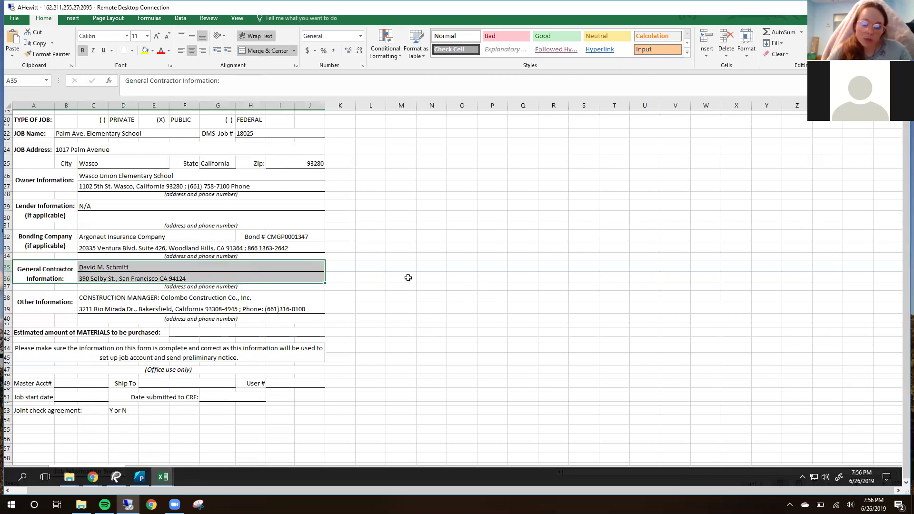
click(462, 278)
click(52, 303)
drag(52, 303, 185, 300)
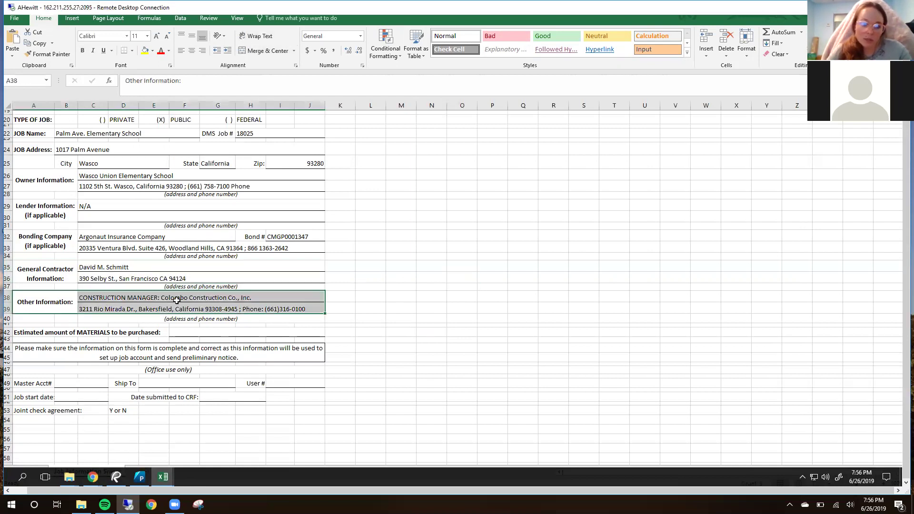
click(371, 308)
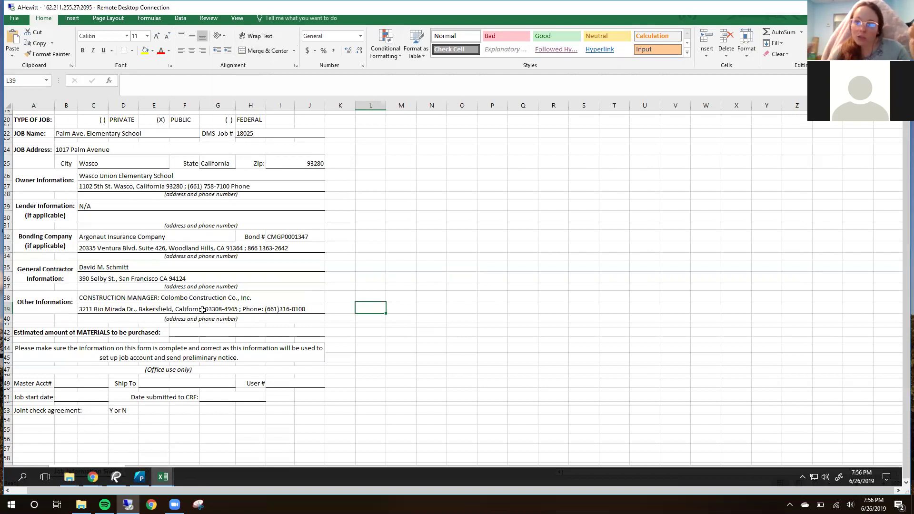
click(531, 277)
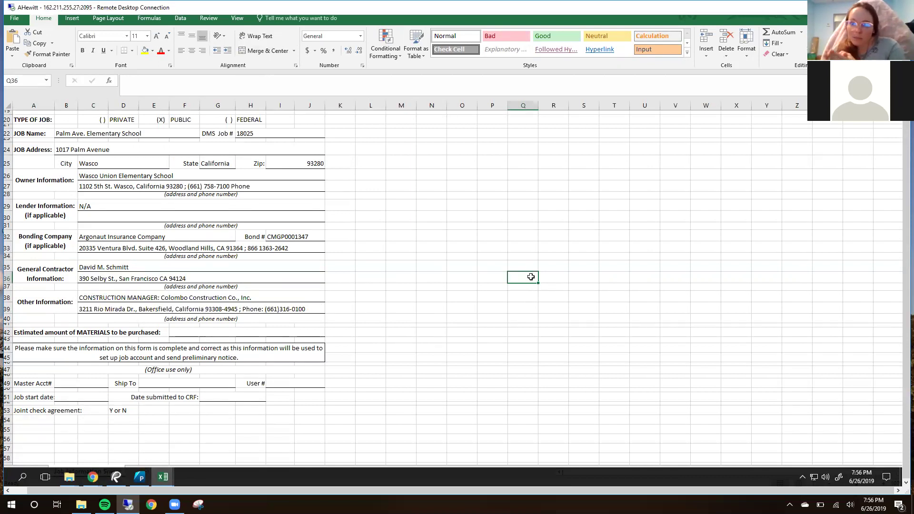
click(559, 266)
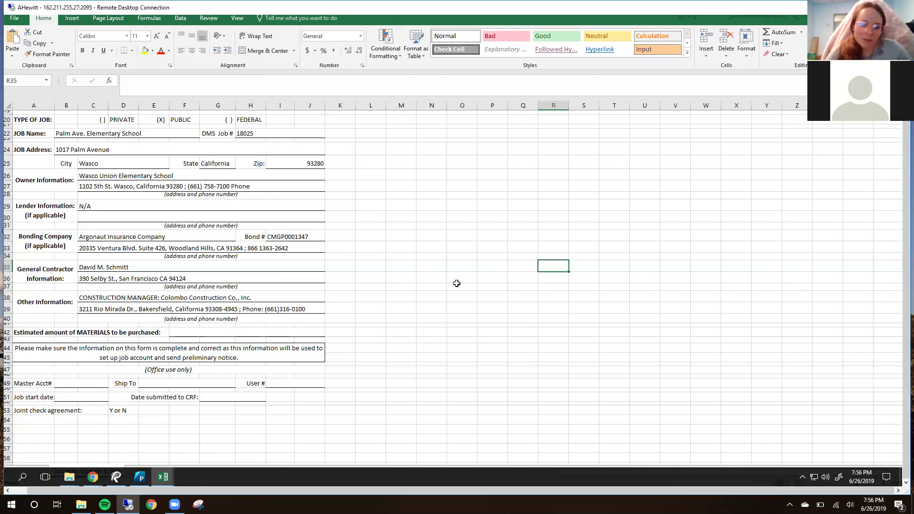
scroll(457, 283, down, 1)
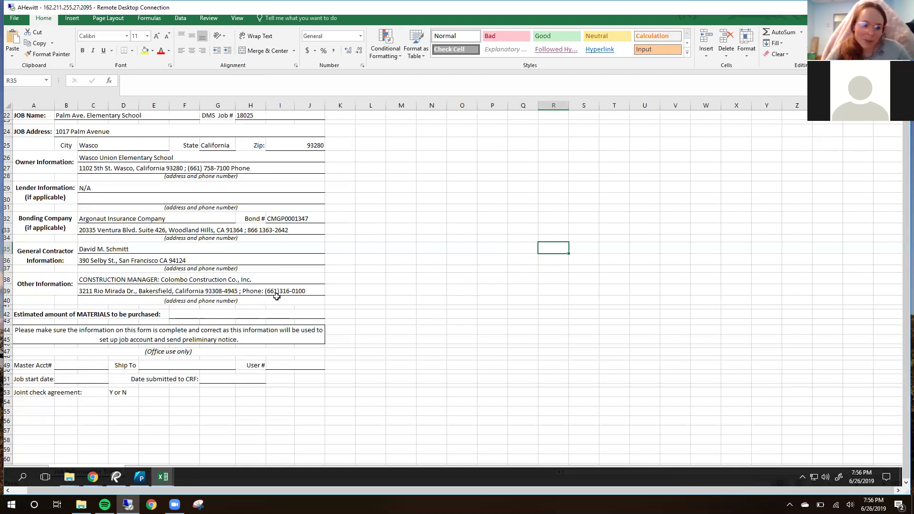
Step: Inspect the row 42 estimated materials amount field, leaving it empty for now
click(65, 313)
click(7, 314)
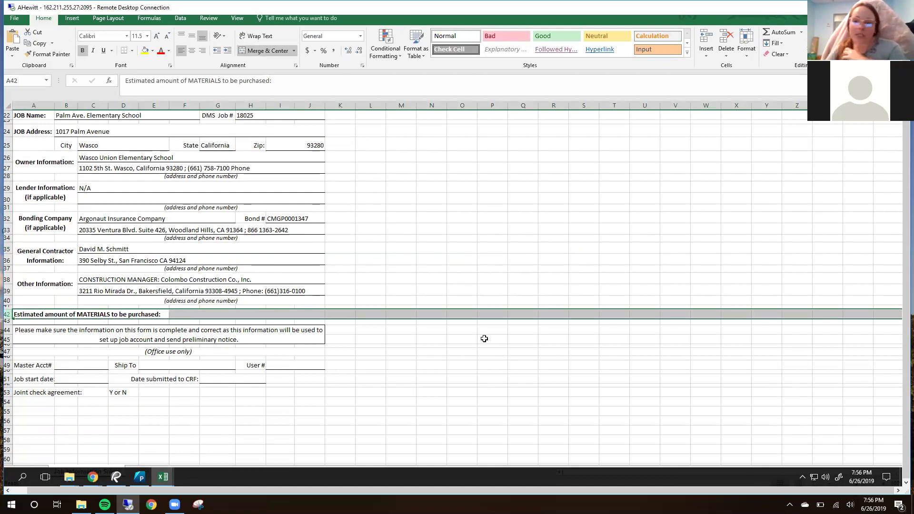
click(426, 331)
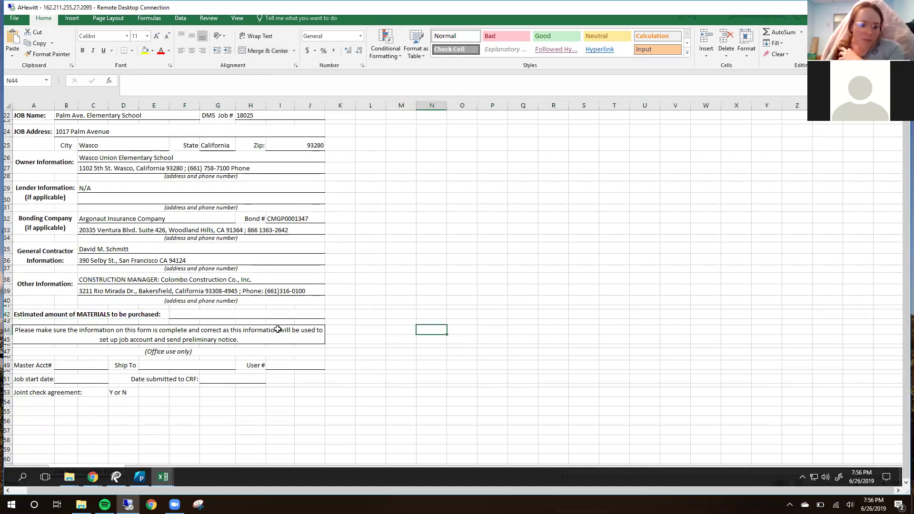
double_click(191, 313)
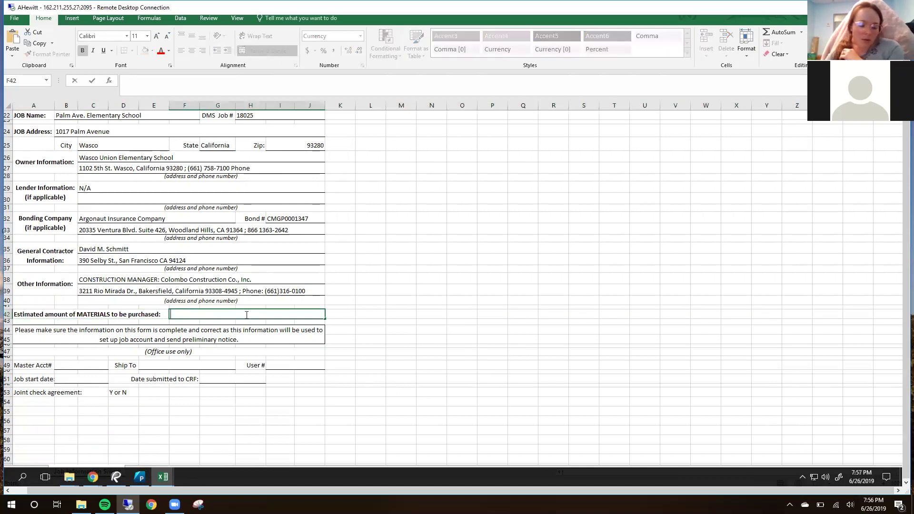
click(588, 323)
mouse_move(143, 479)
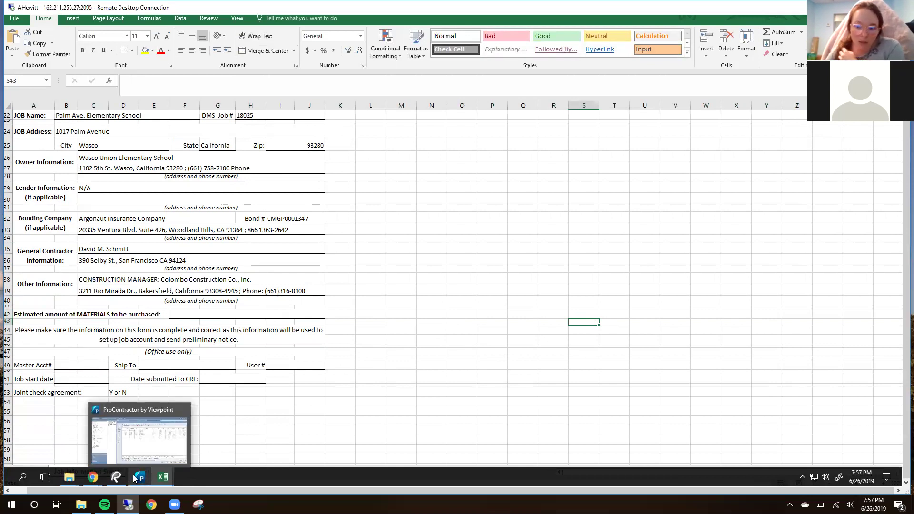
Step: Check the Palm Avenue School estimate's 29,132 material total in ProContractor, then return to the prelim sheet
click(137, 478)
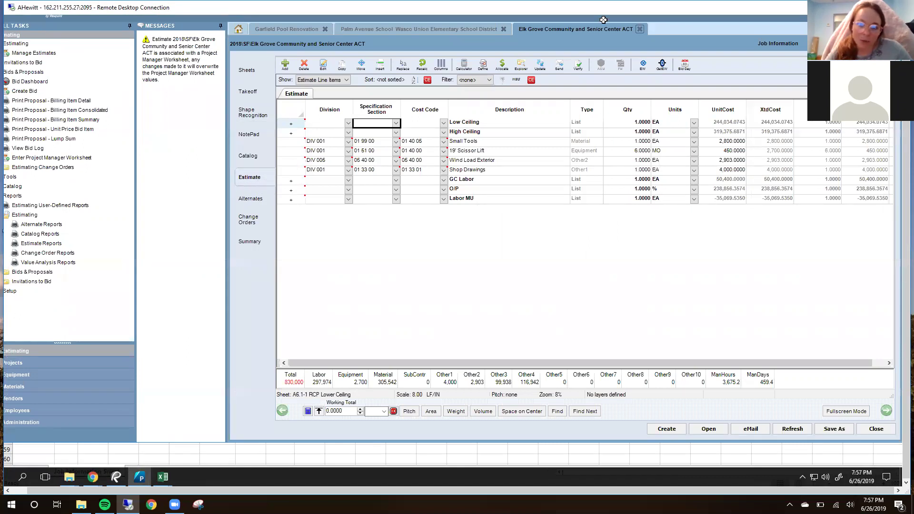
click(381, 28)
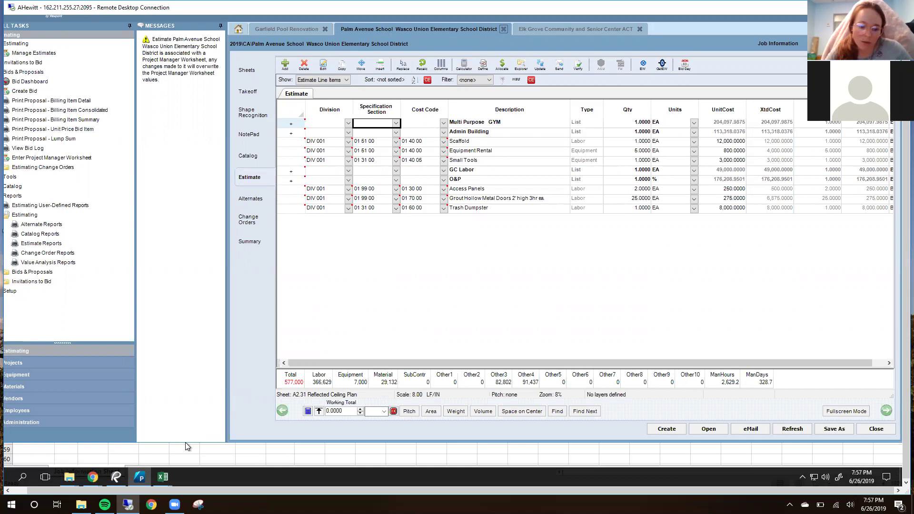
mouse_move(167, 478)
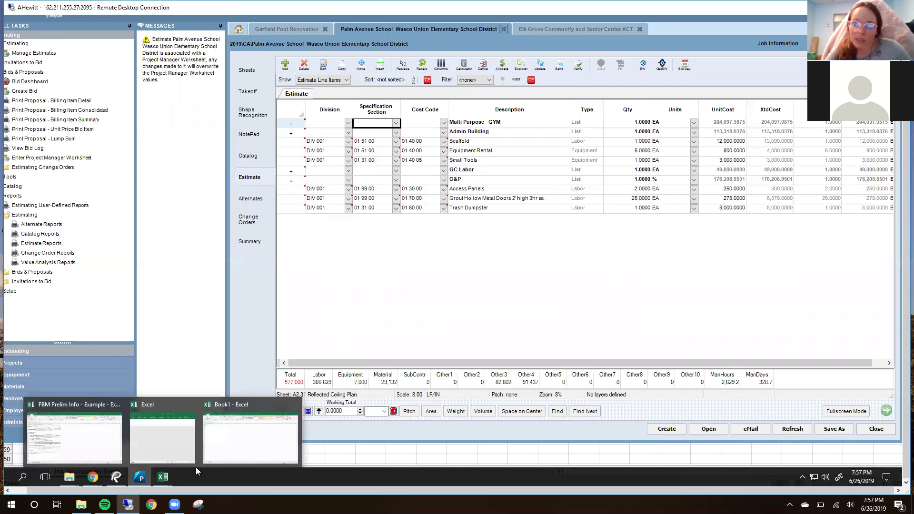
mouse_move(161, 457)
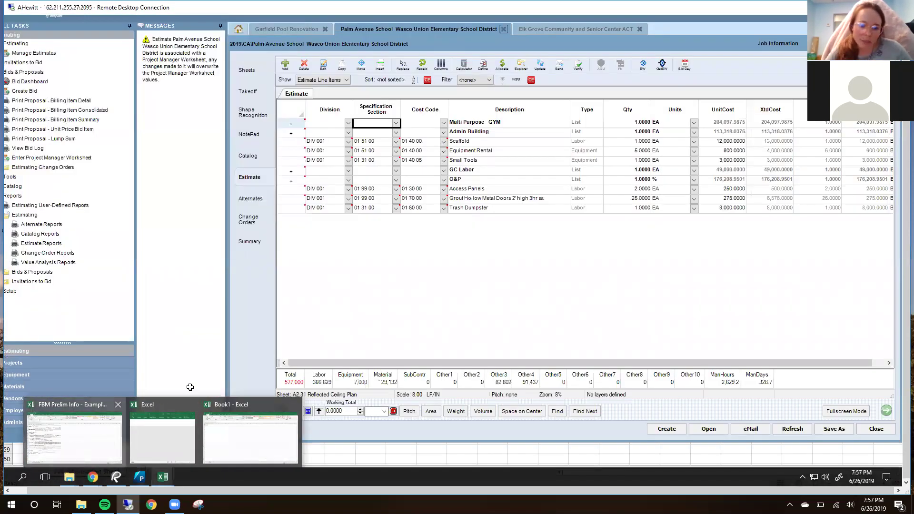
click(73, 436)
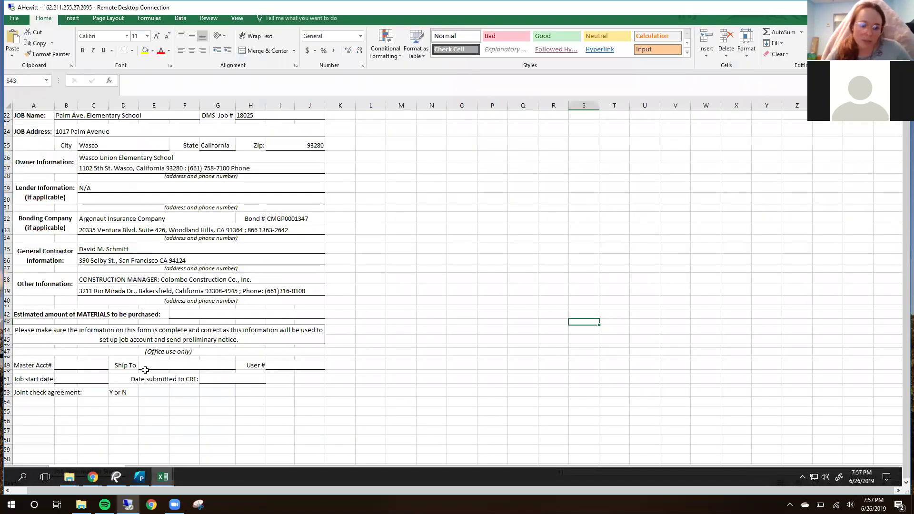
Step: Enter $30,000.00 as the estimated materials amount in F42
double_click(185, 316)
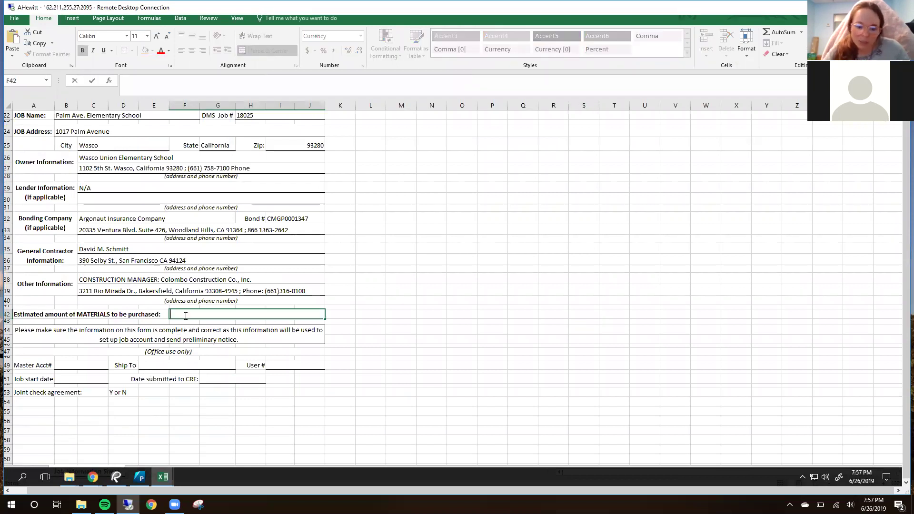
text($30,0)
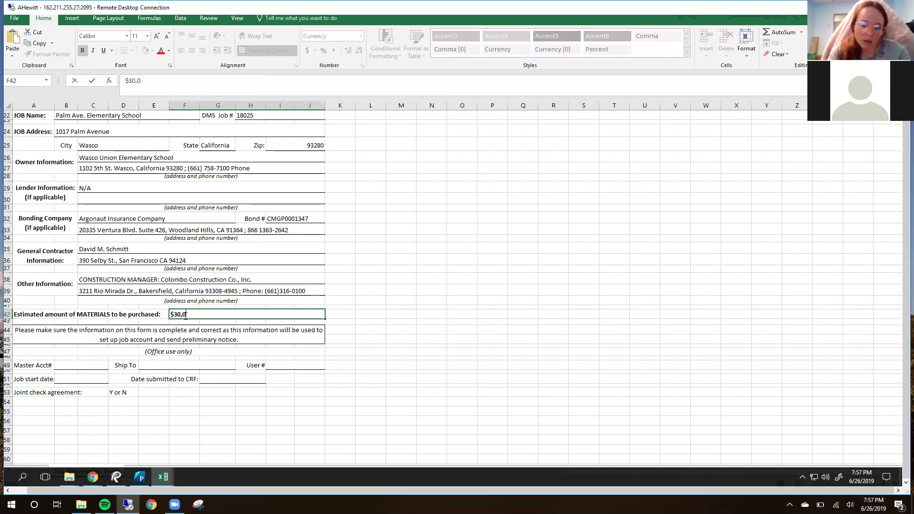
text(00.00)
key(Return)
click(367, 300)
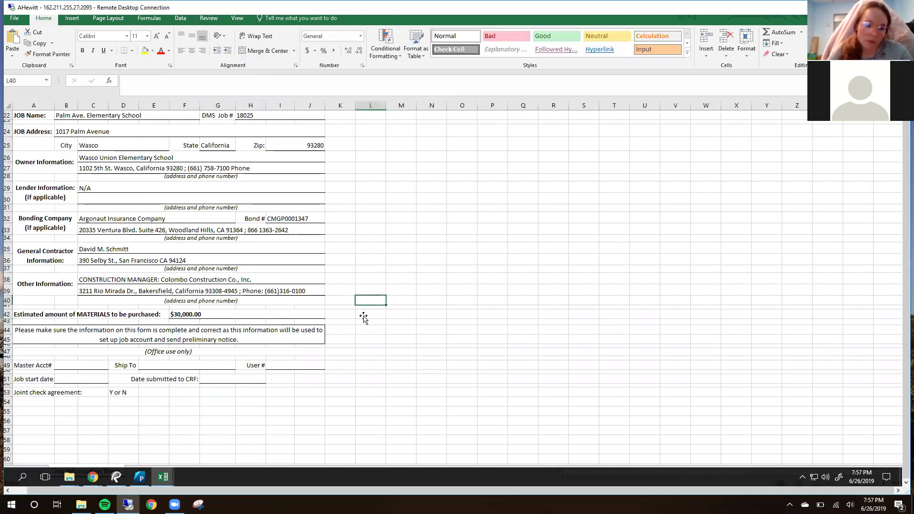
Step: Bring the Chrome browser window forward
scroll(368, 290, up, 5)
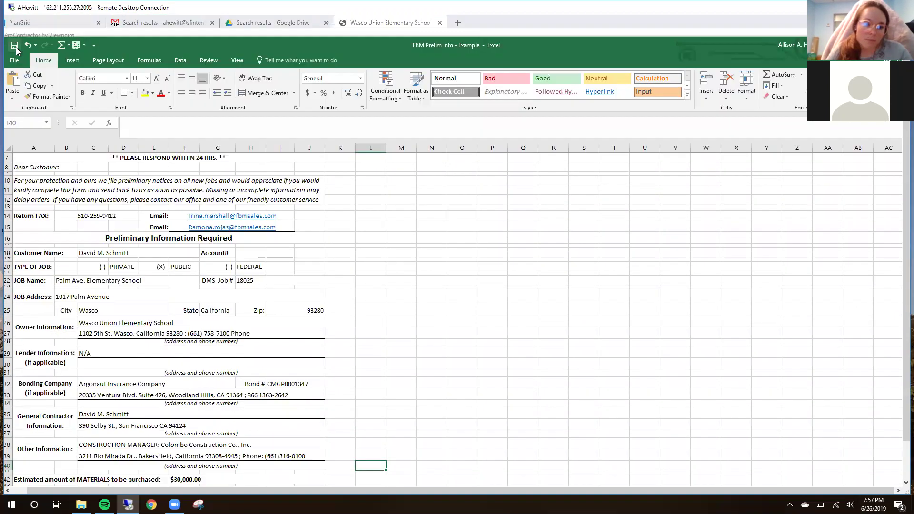
double_click(722, 48)
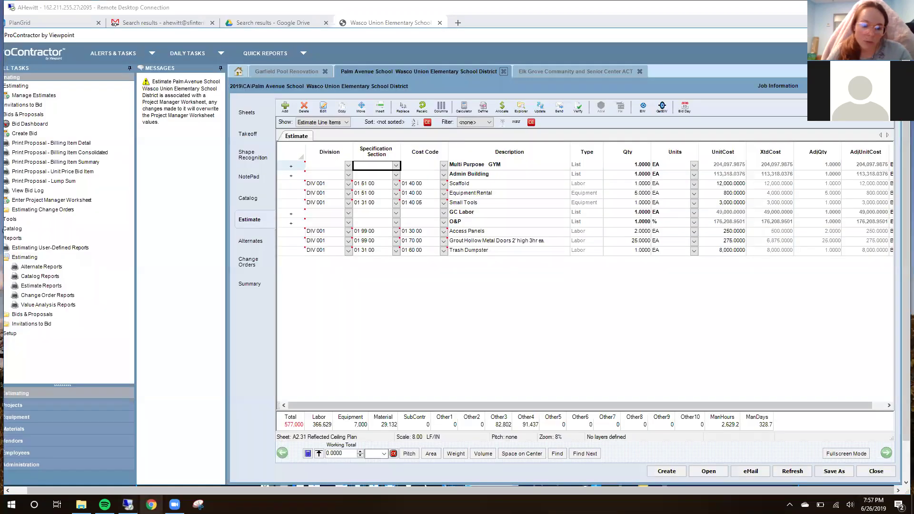
click(152, 505)
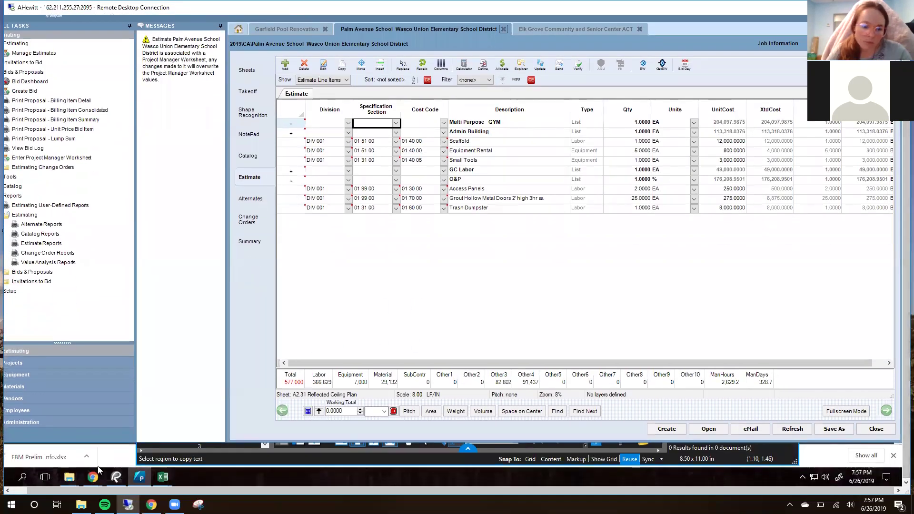
Step: Maximize the browser and go to the Gmail tab with FBM's message and reply
mouse_move(94, 477)
click(142, 456)
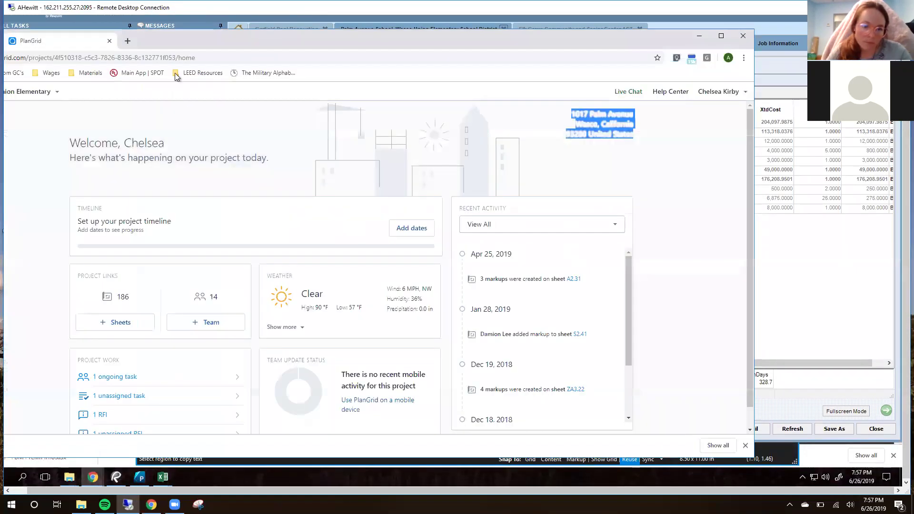
double_click(611, 43)
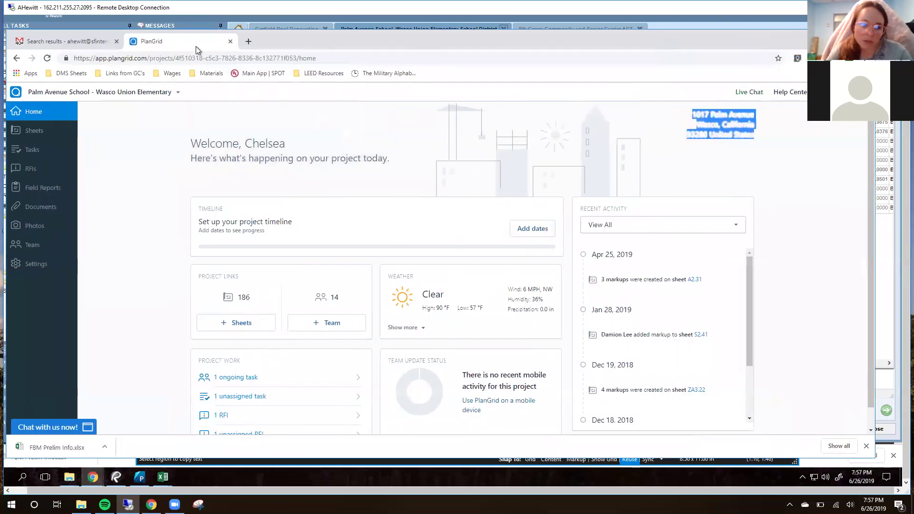
click(85, 41)
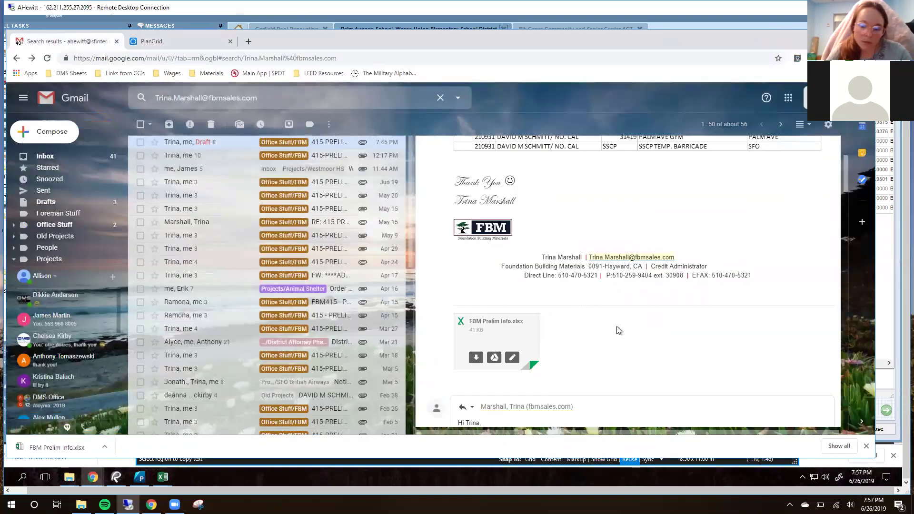
scroll(572, 348, down, 1)
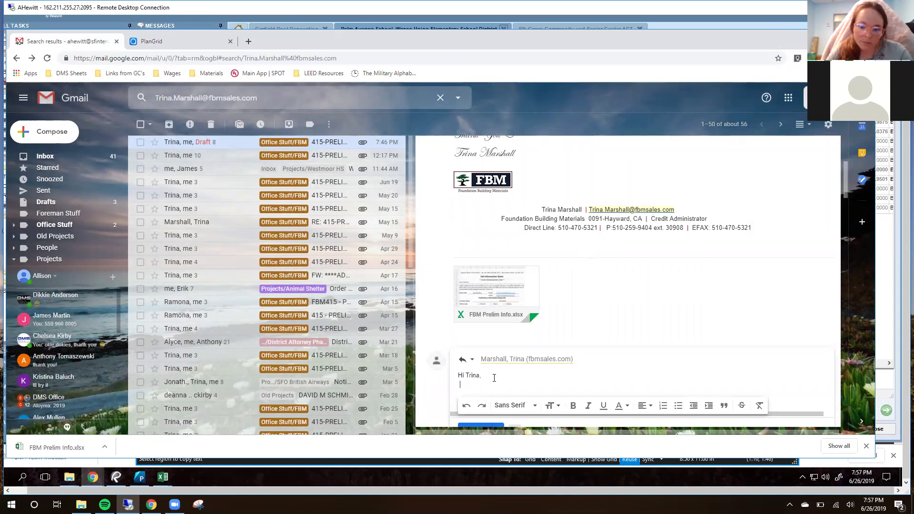
Step: Write 'Please see attached for the requested prelim information:' in the reply, fixing the 'reuqested' typo
key(Return)
key(ctrl+v)
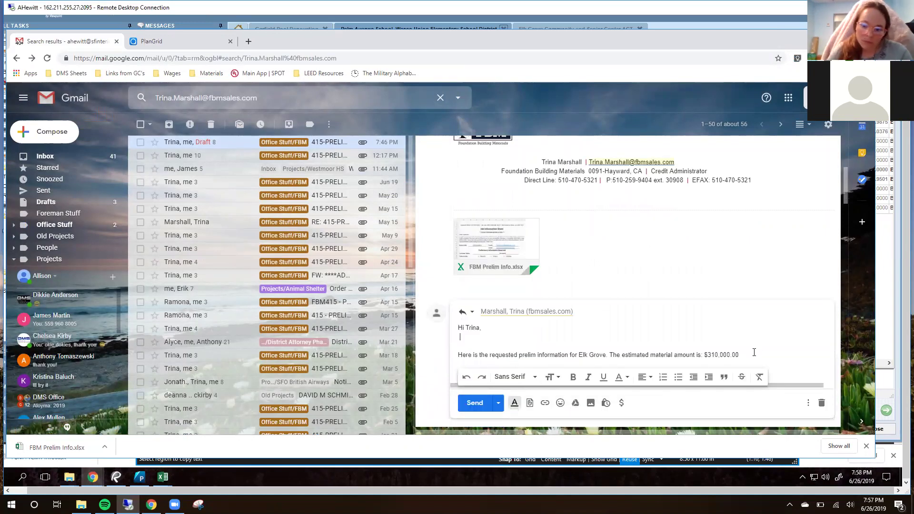
drag(755, 353, 497, 346)
key(BackSpace)
text(Please see attached for the reuqested prelim information:)
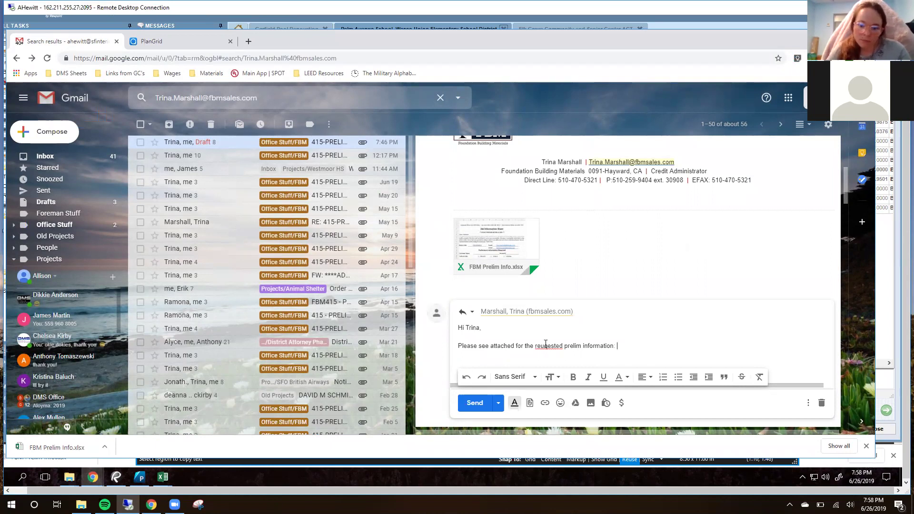
right_click(558, 346)
click(591, 210)
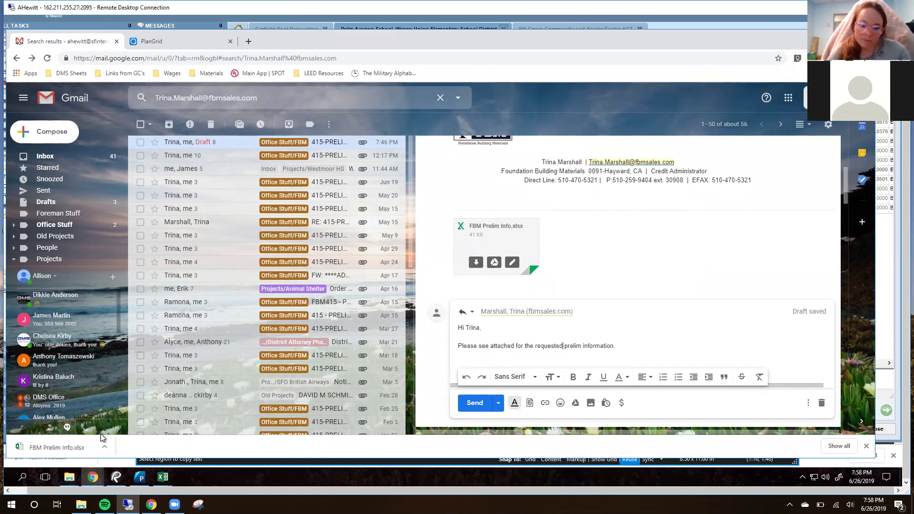
mouse_move(73, 484)
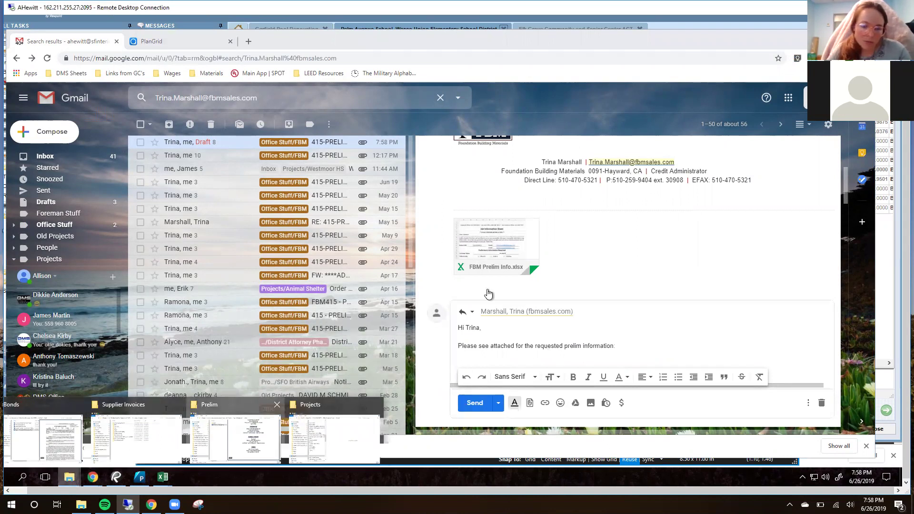
Step: Drag FBM Prelim Info - Example.xlsx from Projects > Palm Avenue School > Project Management > Prelim into the reply
click(206, 431)
click(155, 61)
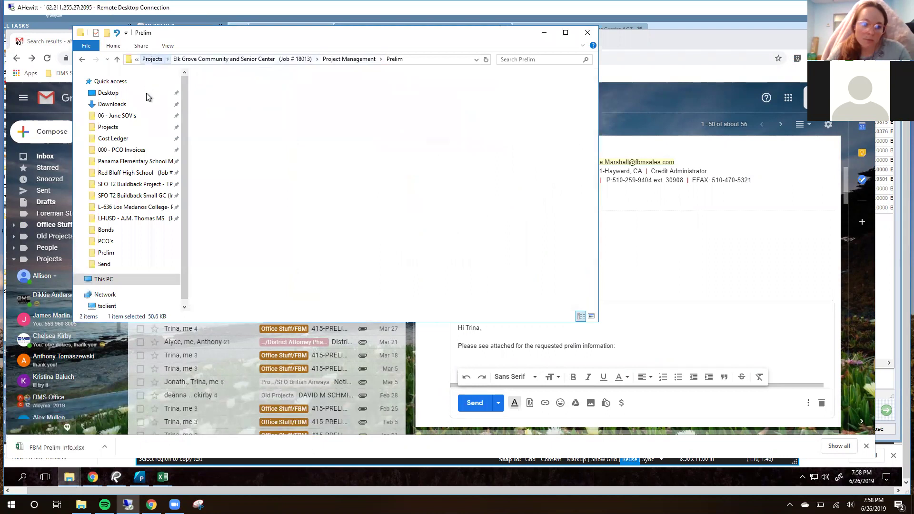
scroll(248, 229, down, 5)
scroll(249, 247, down, 5)
scroll(253, 229, up, 4)
double_click(250, 206)
double_click(262, 178)
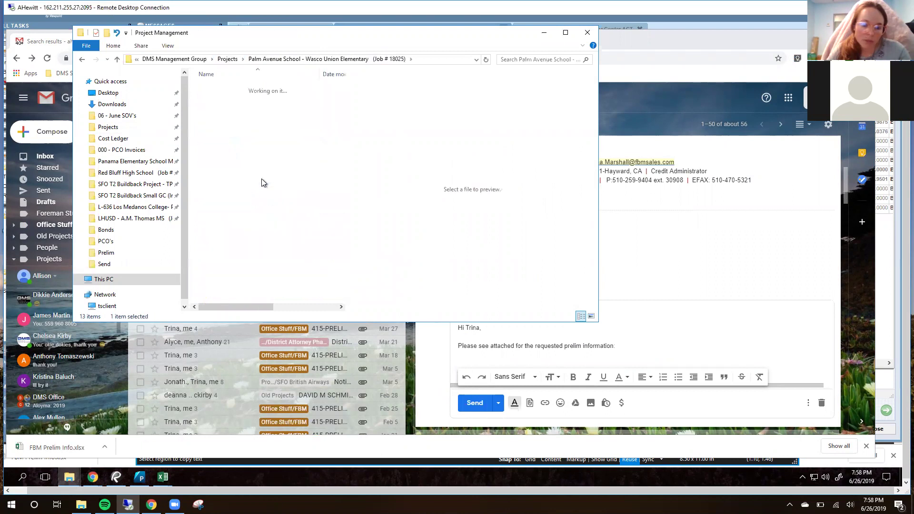
double_click(253, 168)
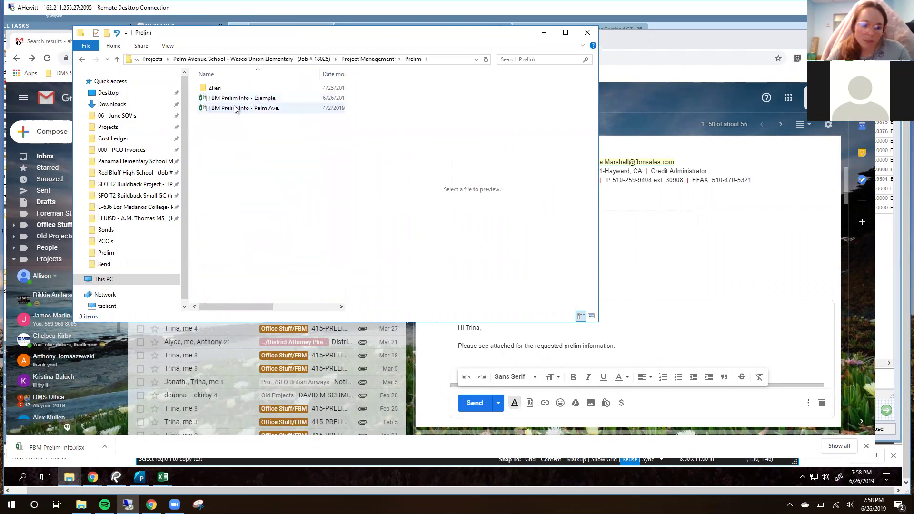
click(245, 99)
drag(244, 99, 634, 342)
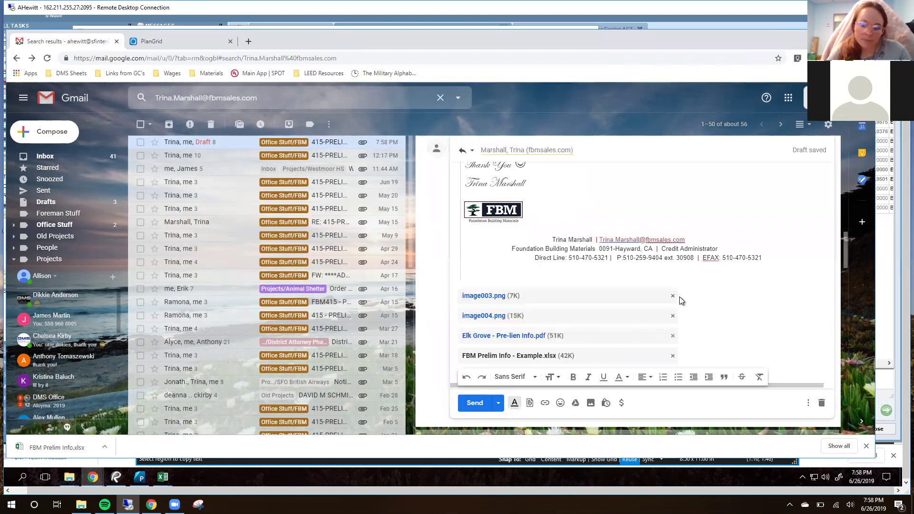
Step: Delete the image003.png and image004.png attachments from the reply
click(673, 297)
click(673, 296)
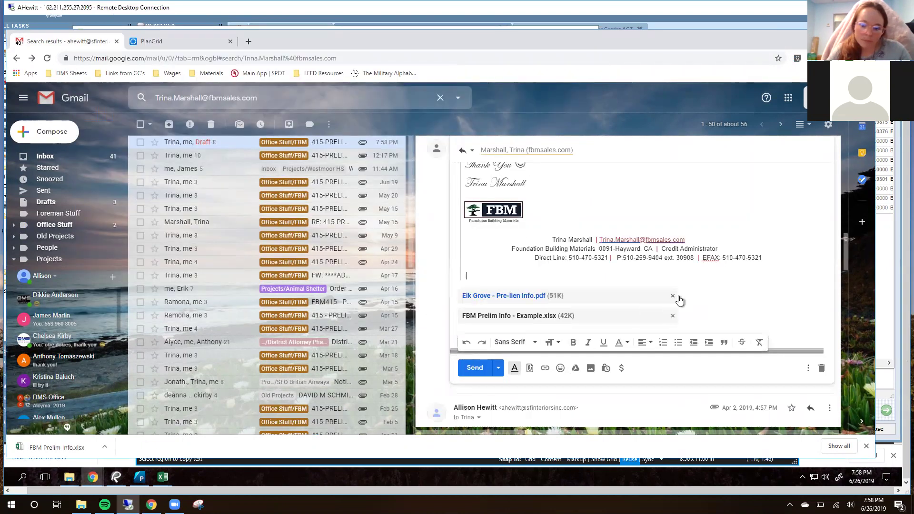
scroll(716, 315, up, 4)
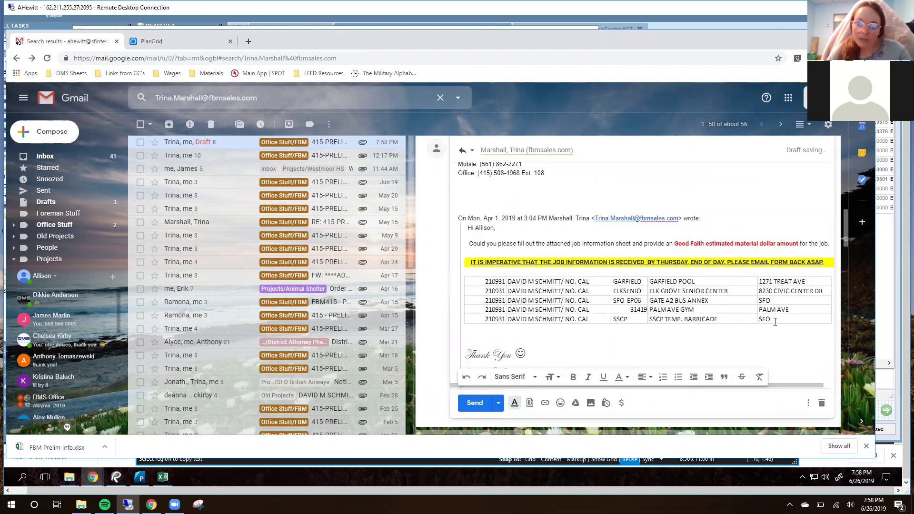
scroll(771, 319, up, 1)
scroll(769, 318, up, 4)
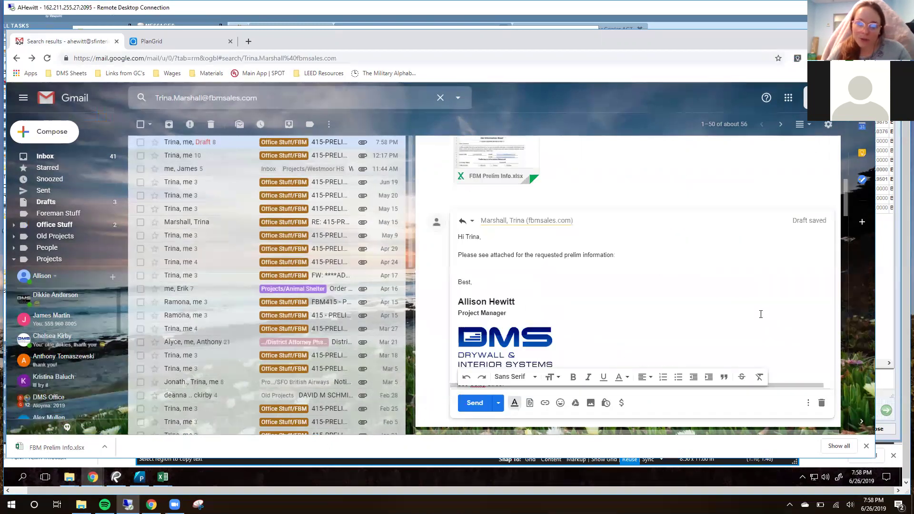